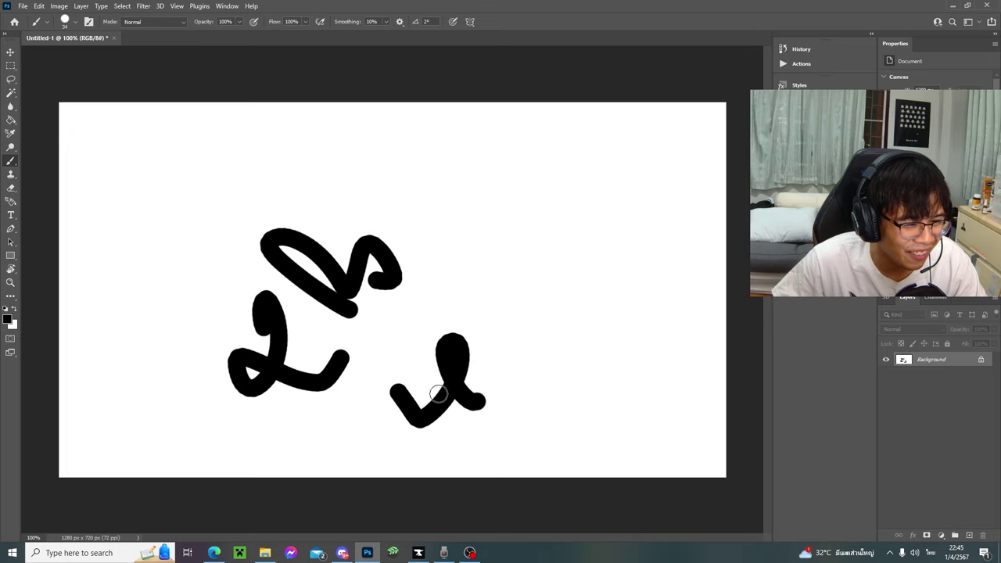
Paint more freehand black letter strokes across the lower middle and right part of the canvas with the 34 px brush.
left_click_drag(561, 324, 590, 400)
left_click_drag(597, 278, 604, 311)
left_click_drag(609, 332, 651, 393)
mouse_move(514, 415)
left_mouse_down()
mouse_move(494, 440)
mouse_move(460, 424)
left_mouse_up()
mouse_move(550, 419)
left_mouse_down()
mouse_move(601, 408)
mouse_move(620, 359)
left_mouse_up()
left_click_drag(679, 458, 726, 403)
Undo all the brush strokes until the canvas is blank white.
key("ctrl+z")
key("ctrl+z")
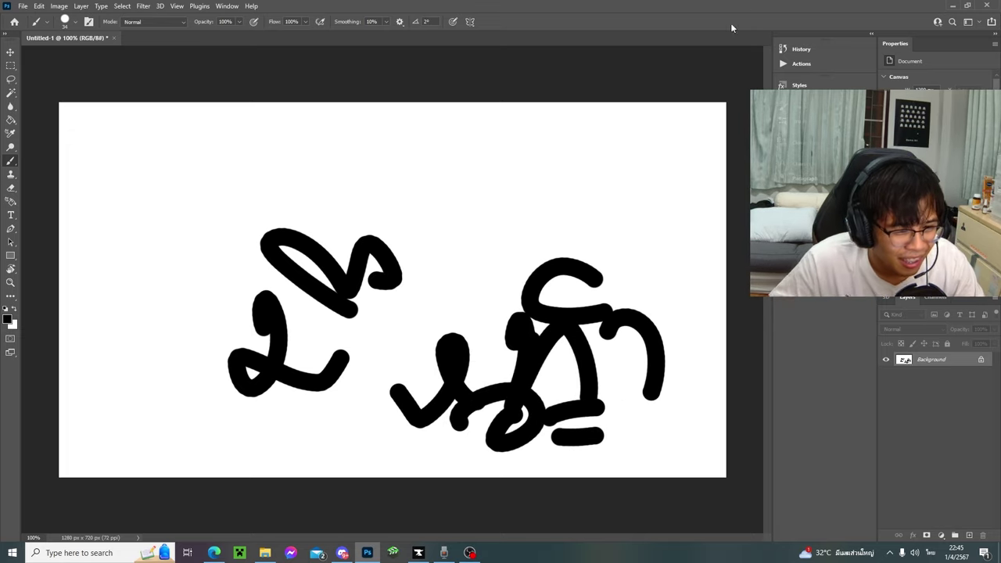
key("ctrl+z")
key("ctrl+z")
key("ctrl+z")
key("ctrl+z")
key("ctrl+z")
key("ctrl+z")
key("ctrl+z")
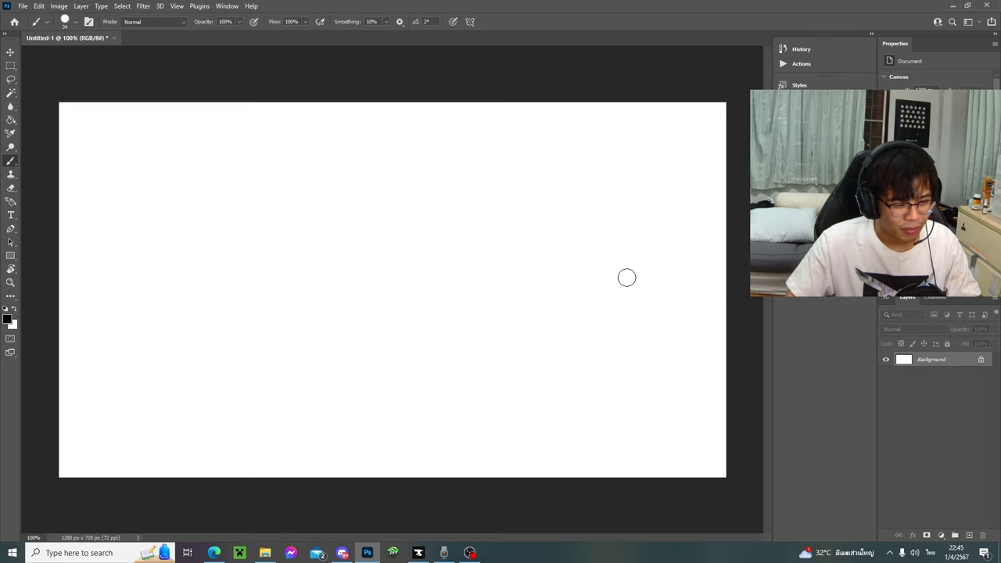
Switch to the Edge browser and search Google for "sky png".
left_click(214, 553)
left_click(383, 242)
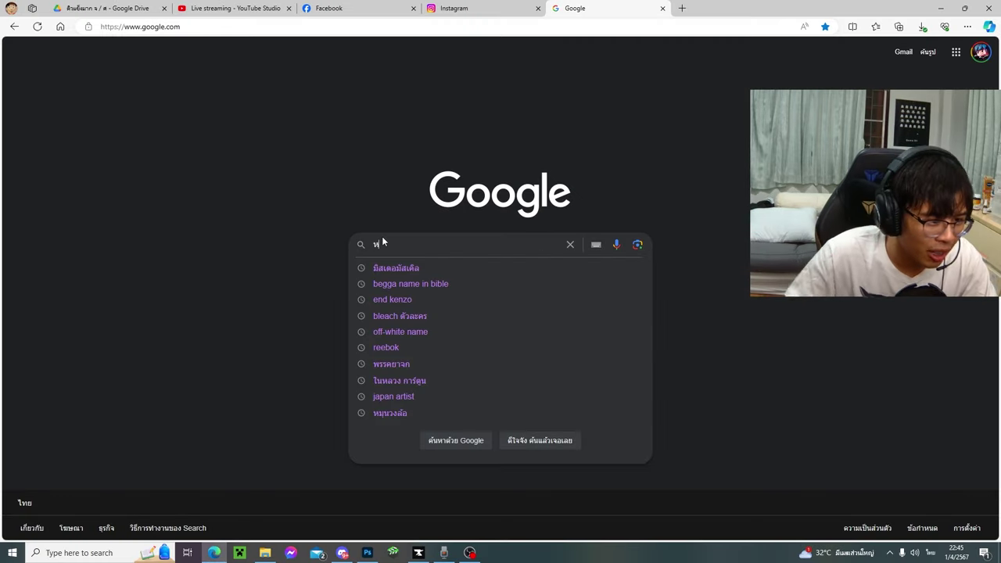
type("sky png")
key("Return")
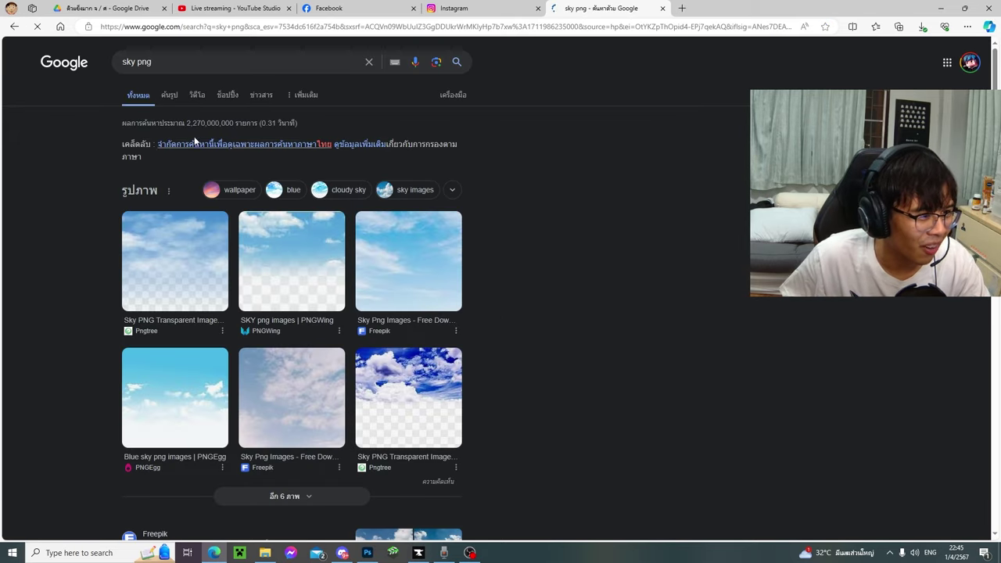
Search for "minecraft background png" and paste the copied grass-and-mountain landscape into the blank Photoshop document.
triple_click(182, 53)
type("minecraft back")
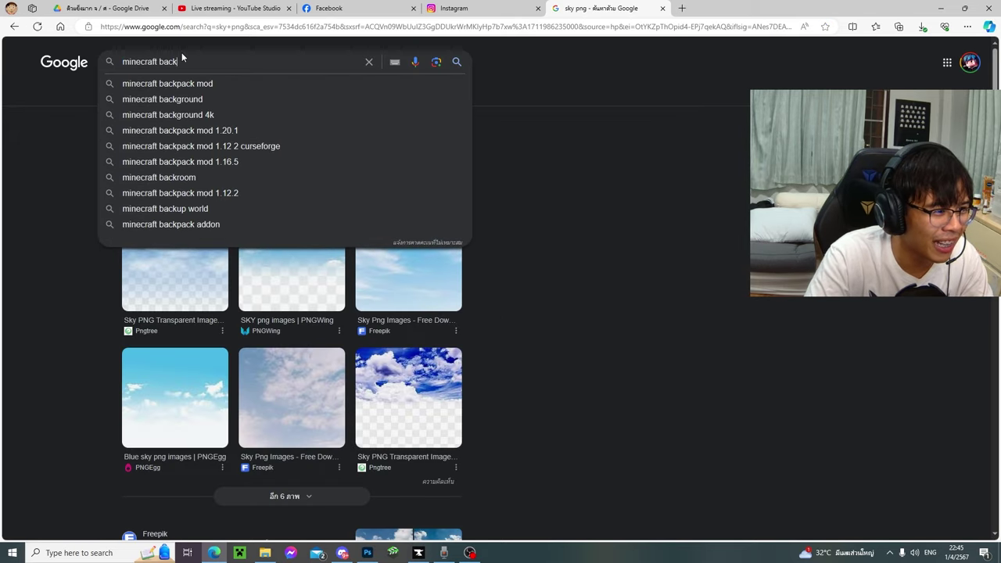
type("gr")
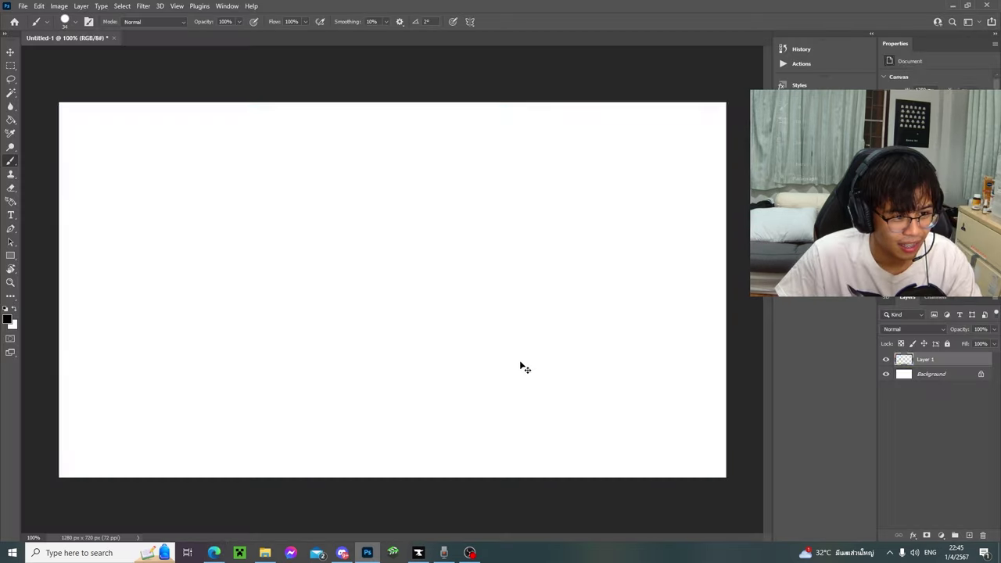
key("ctrl+v")
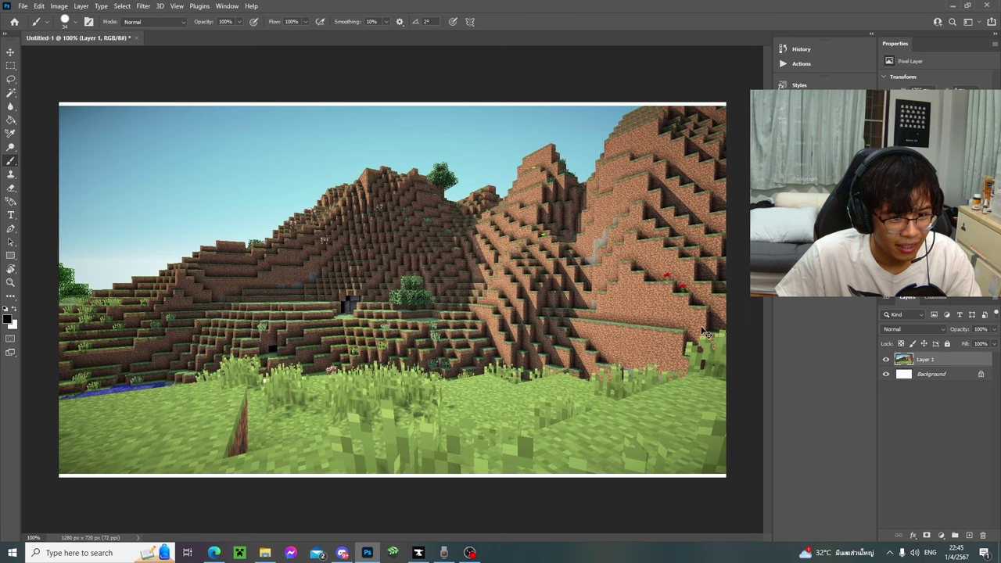
Enlarge and shift the Minecraft landscape so it covers the whole canvas.
key("ctrl+t")
left_click_drag(416, 107, 415, 89)
left_click_drag(449, 164, 415, 174)
key("Return")
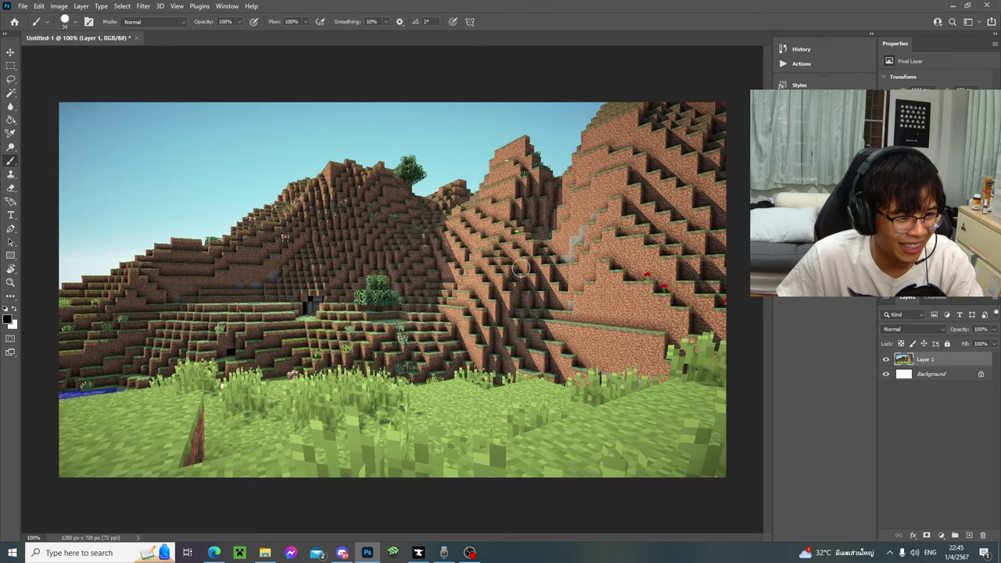
Search Google Images in the browser for "คิริโตะ" and copy the full-body picture of the character in the black coat.
key("alt+Tab")
left_click_drag(227, 62, 2, 72)
key("BackSpace")
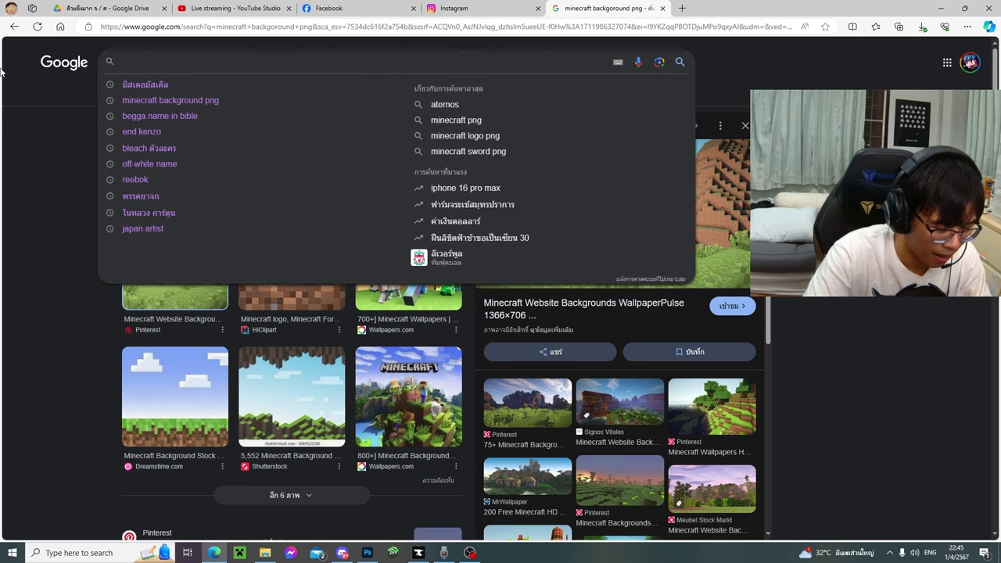
type("คิริโตะ")
key("Return")
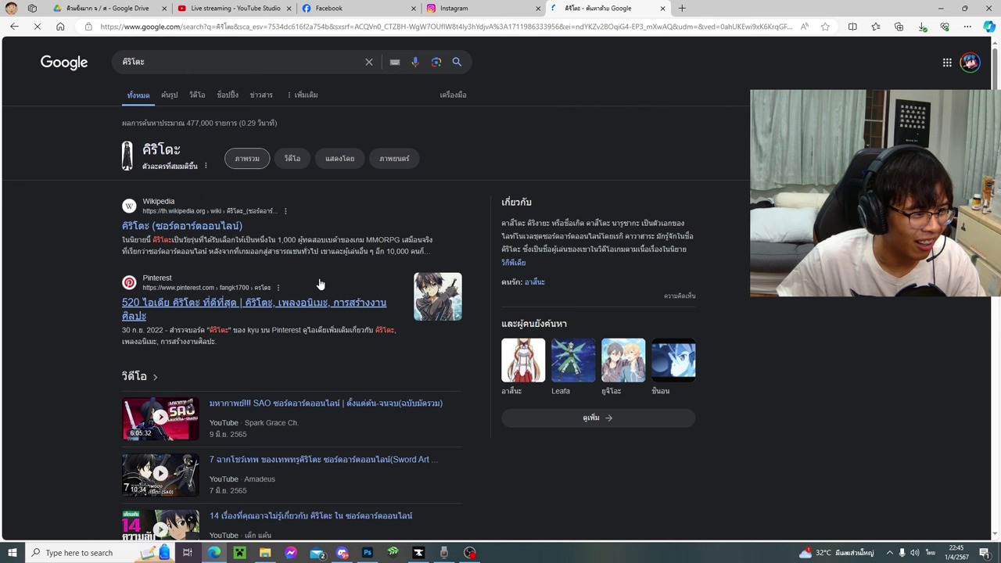
left_click(178, 96)
right_click(827, 332)
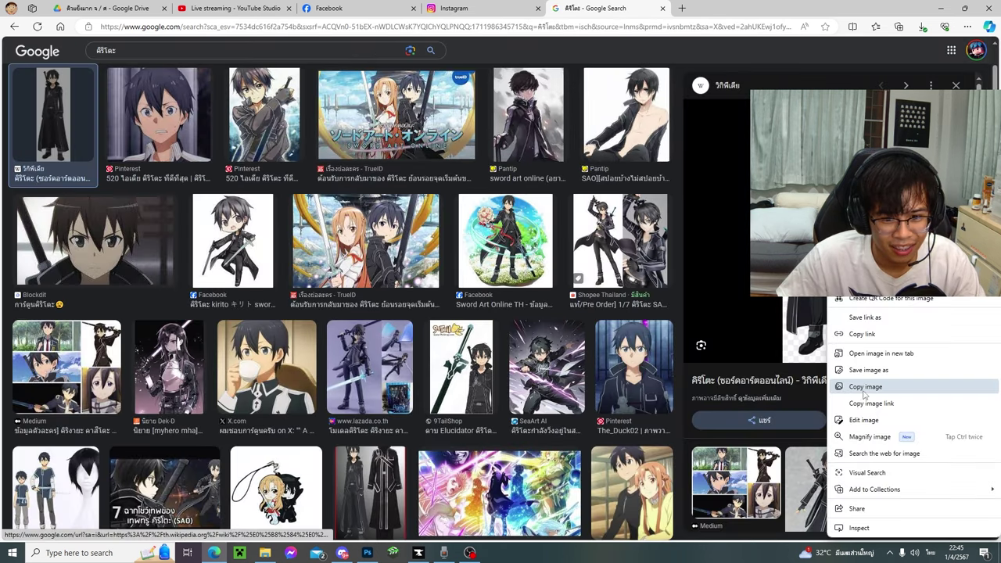
left_click(864, 388)
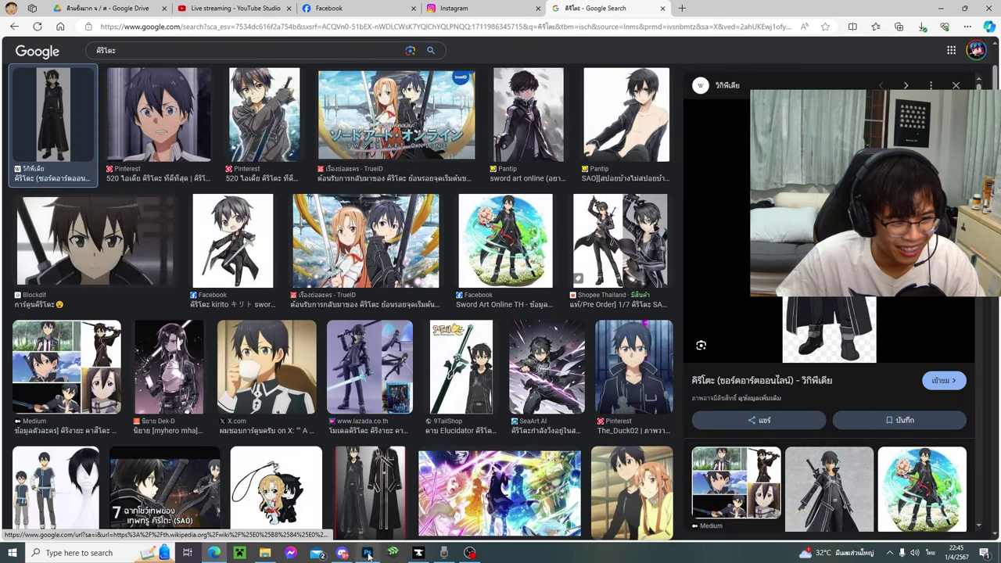
Paste the black-coated character into the Photoshop document and place it at the left side of the landscape.
left_click(367, 553)
key("ctrl+v")
key("ctrl+t")
left_click_drag(391, 290, 120, 303)
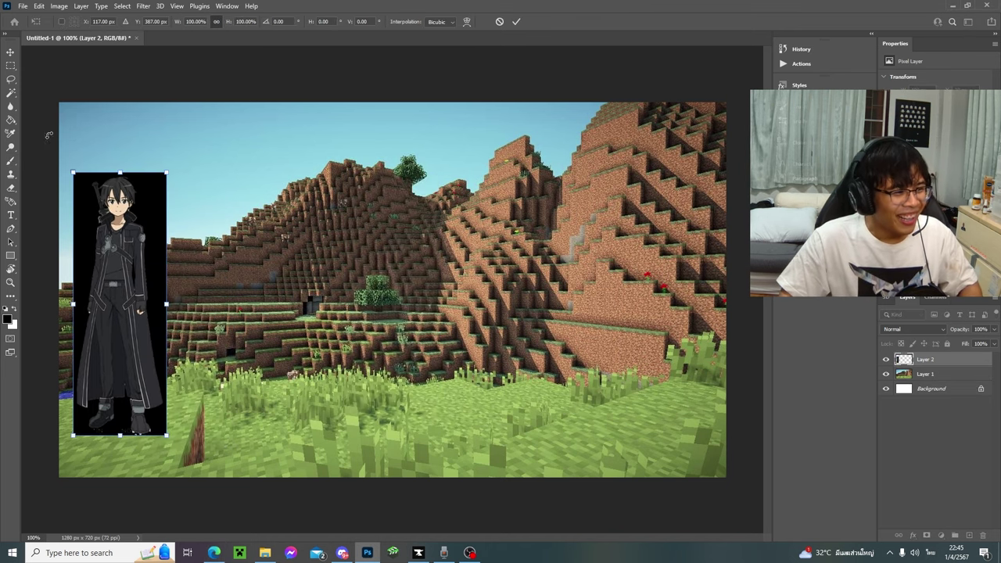
key("Return")
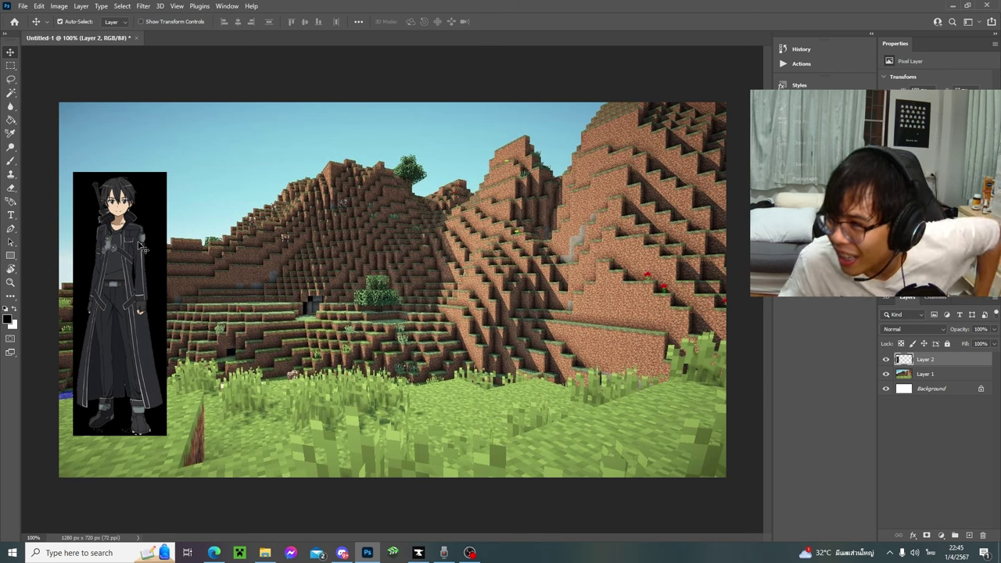
Shift the black-coated character slightly to the right and delete its layer.
left_click_drag(108, 203, 129, 200)
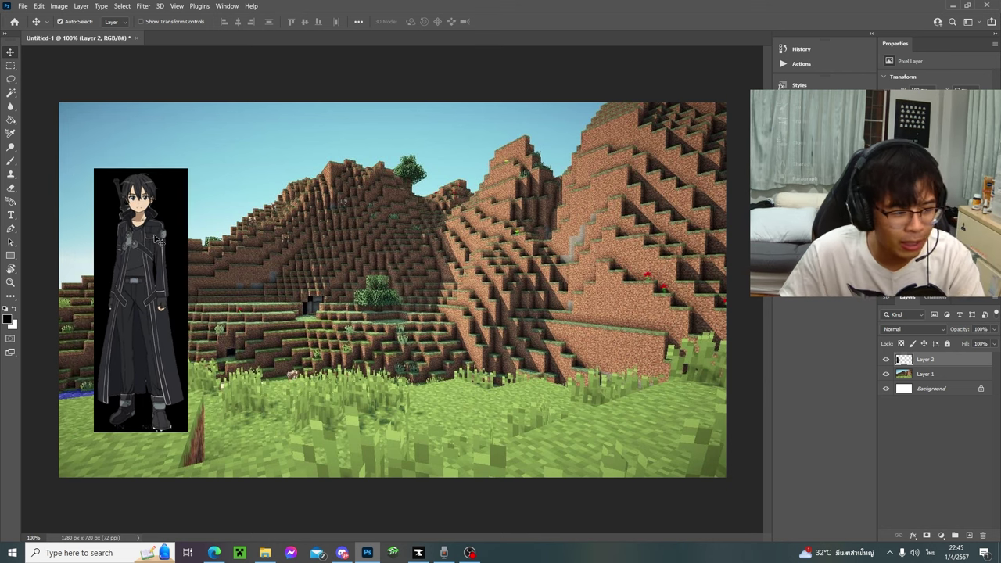
left_click_drag(147, 272, 169, 272)
key("Delete")
Switch back to the browser and search Google Images for "คาเนกิ".
left_click(214, 553)
left_click_drag(133, 50, 12, 65)
type("ค")
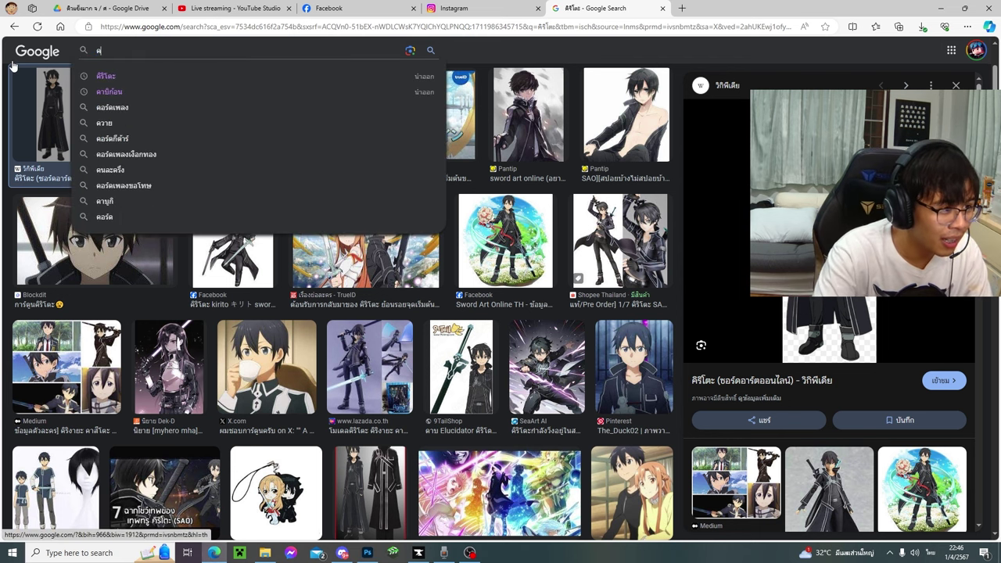
type("านิ")
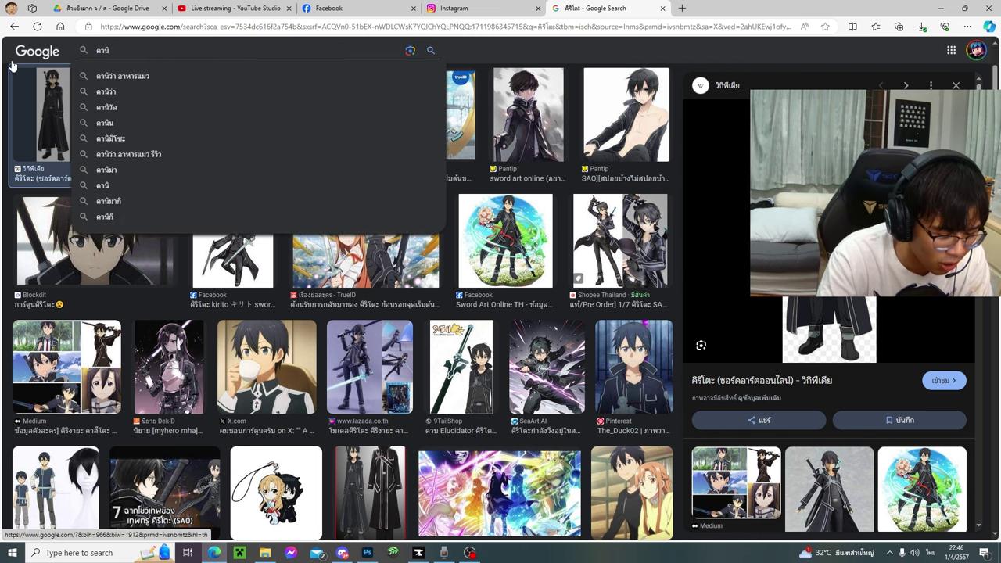
key("BackSpace")
key("BackSpace")
type("เนกิ")
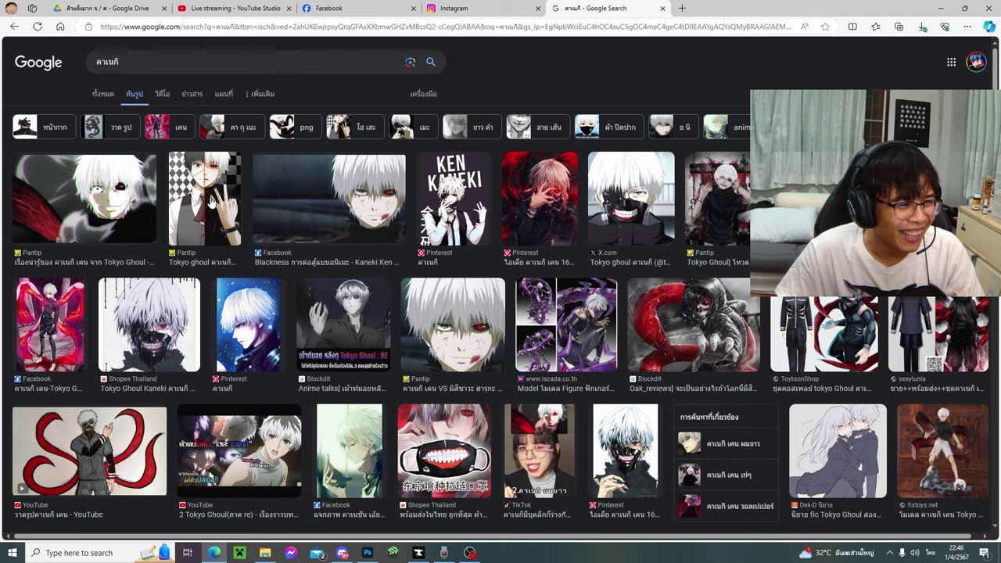
Copy the Pantip split-face Tokyo Ghoul picture and paste it over the landscape in the Photoshop document.
left_click(211, 202)
right_click(835, 344)
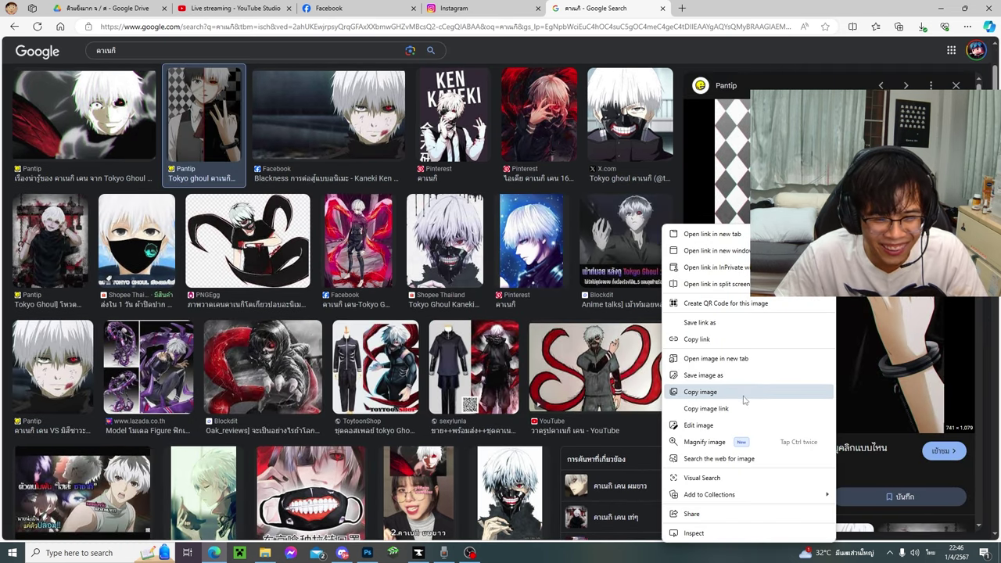
left_click(743, 400)
left_click(361, 554)
key("ctrl+v")
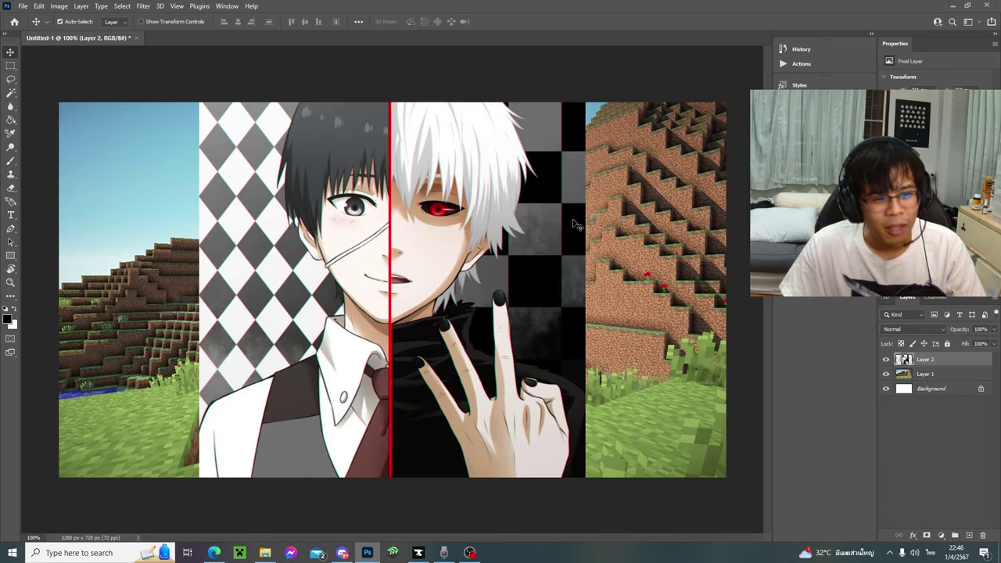
Show the rulers and scale the split-face picture down to about 45% over the left part of the landscape.
key("ctrl+r")
key("ctrl+t")
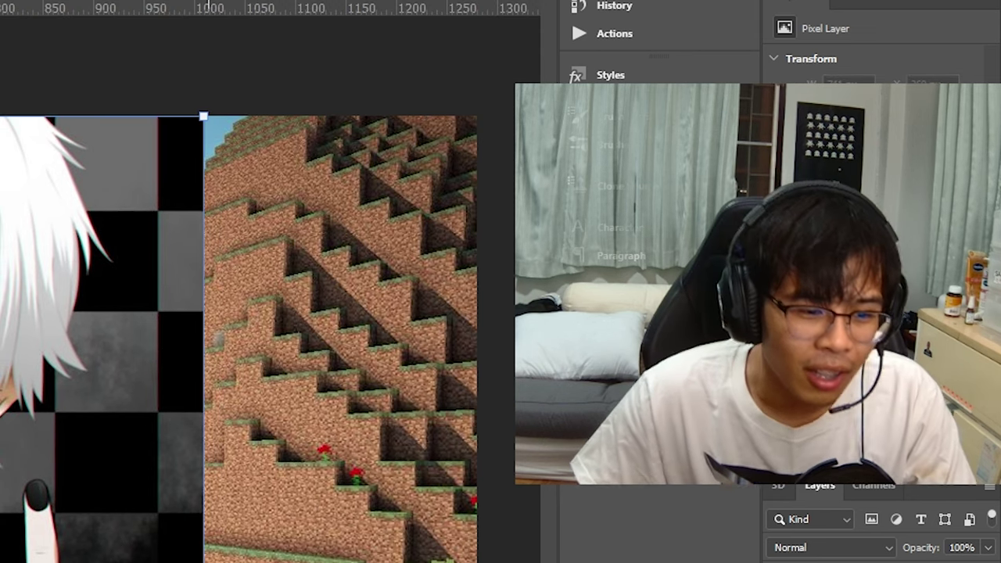
left_click_drag(196, 108, 2, 254)
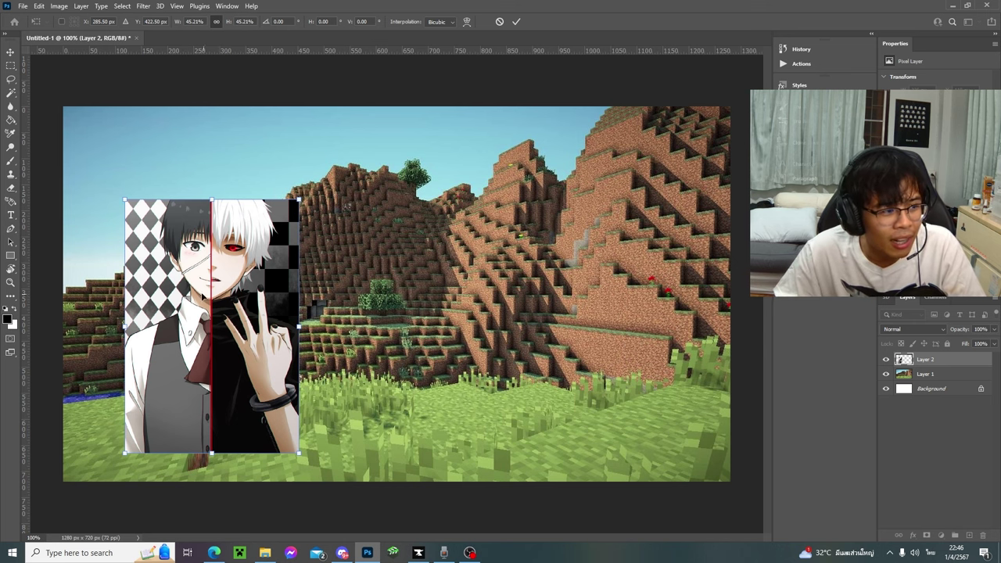
left_click(10, 51)
Move the split-face picture around the canvas with the Move tool, ending in the left half of the landscape.
left_click_drag(184, 260, 142, 245)
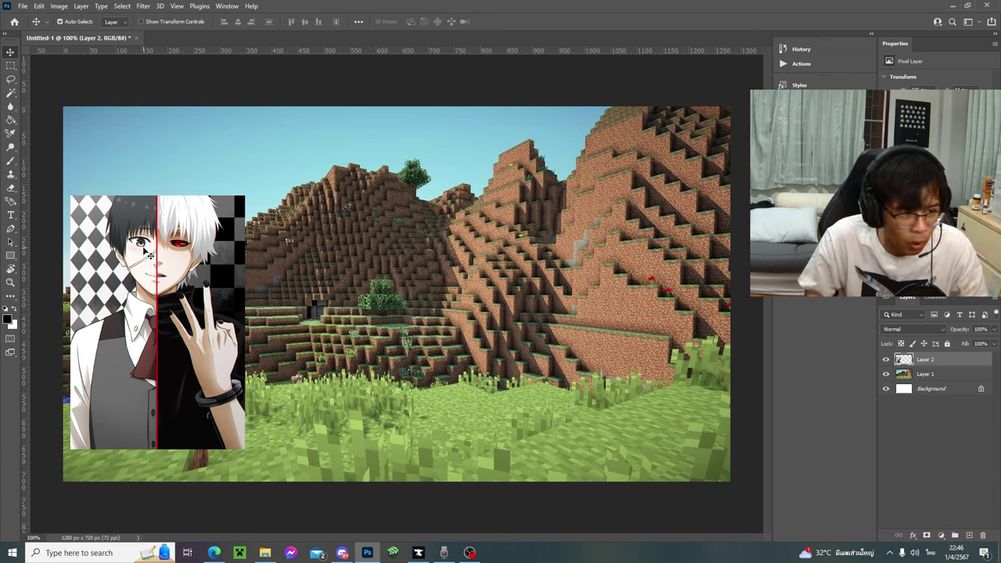
left_click_drag(149, 255, 286, 237)
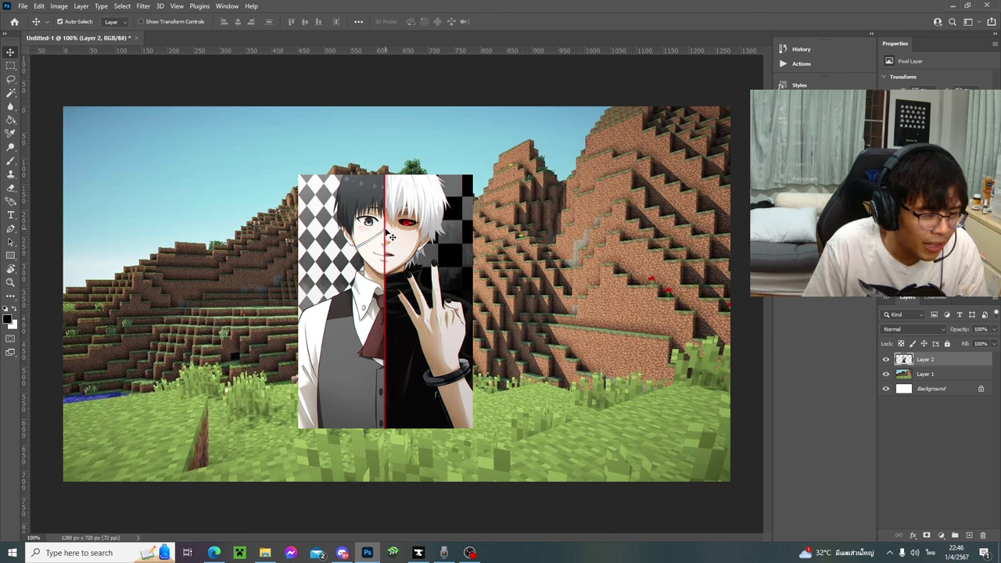
left_click_drag(401, 243, 229, 234)
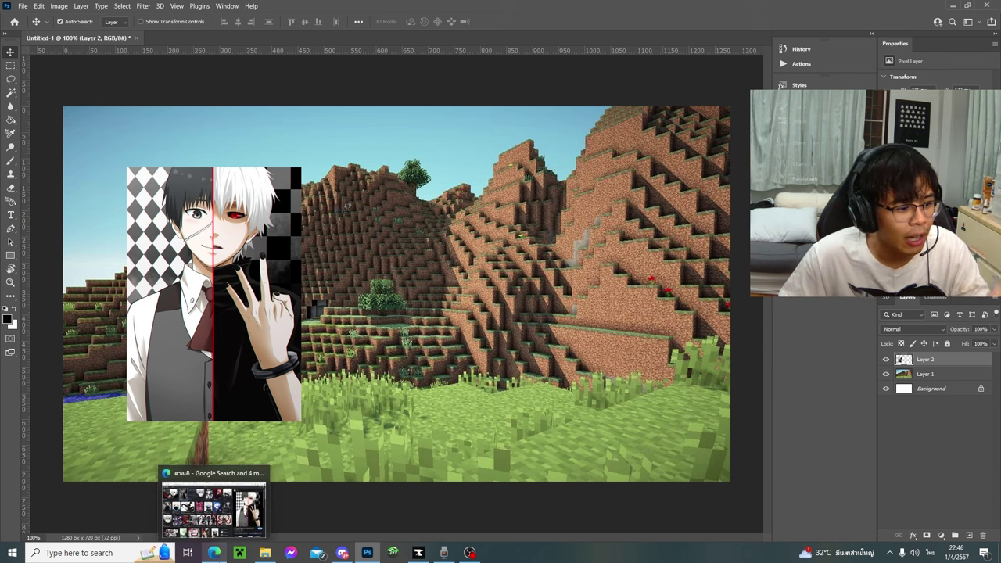
Search Google Images for "ผี" and paste a hooded skull picture into the document, enlarged over the right half.
left_click(219, 557)
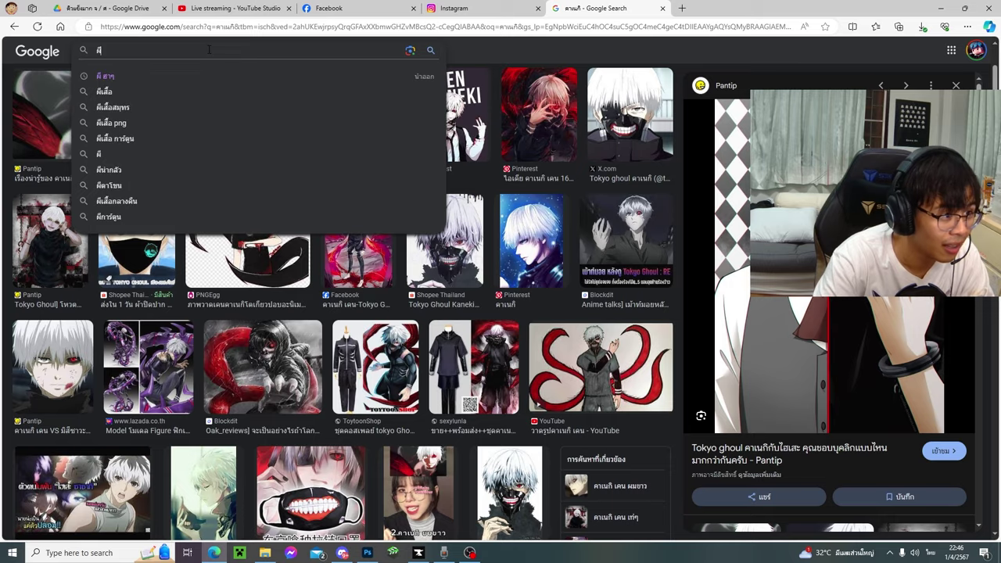
key("Return")
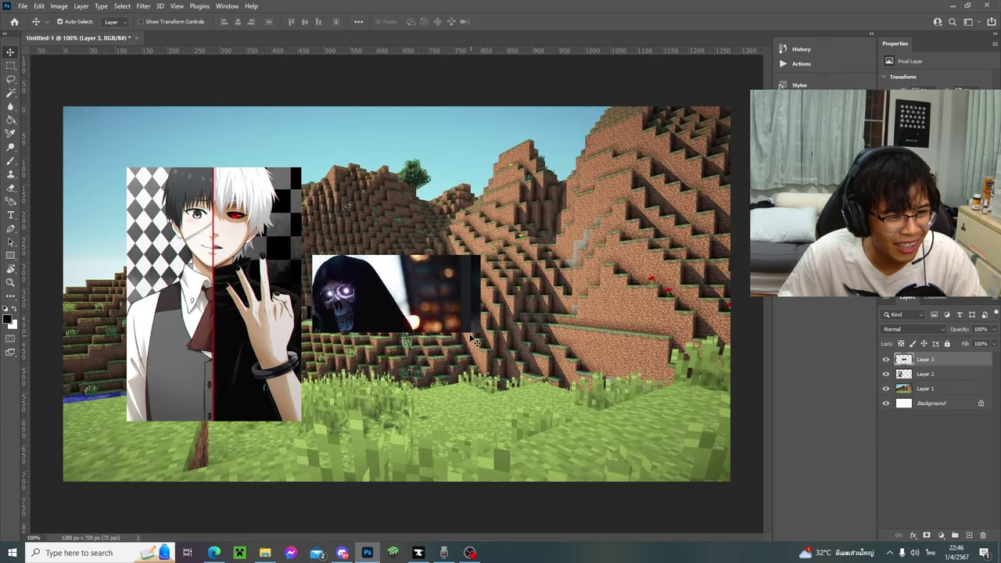
left_click_drag(457, 311, 749, 294)
key("Return")
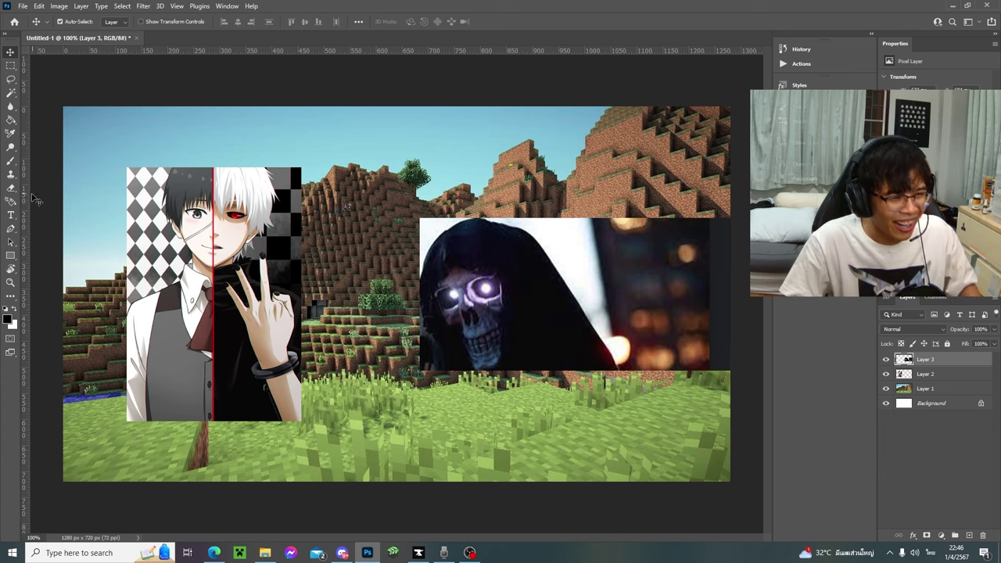
Try repositioning the hooded skull picture, and delete its layer.
left_click_drag(567, 308, 399, 319)
key("ctrl+t")
left_click_drag(563, 311, 761, 323)
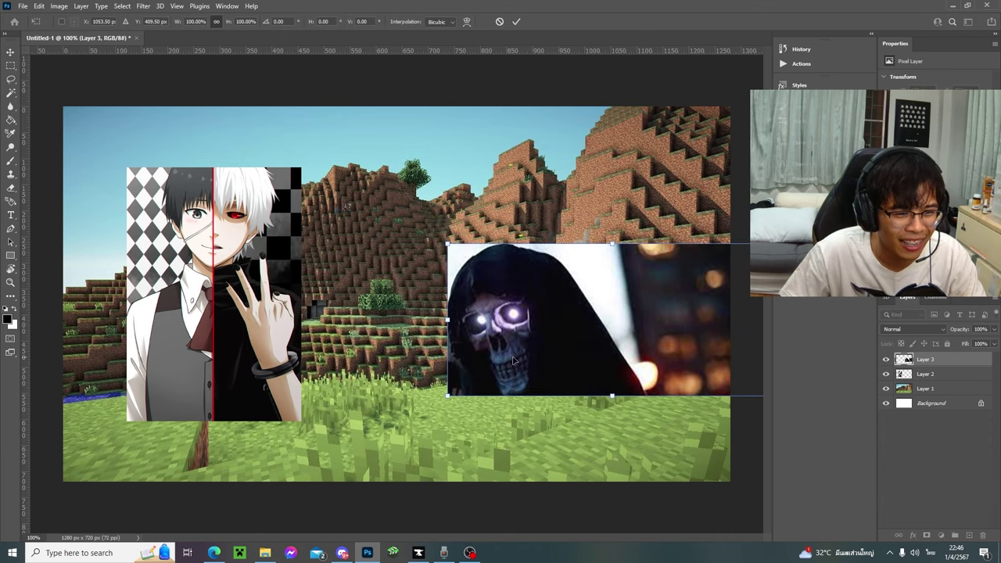
key("Escape")
key("z")
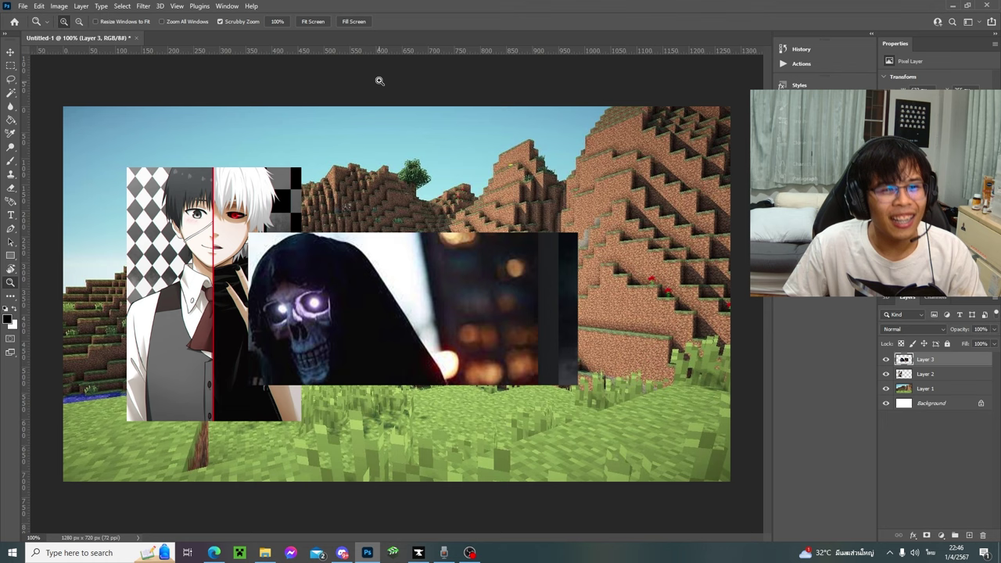
key("Delete")
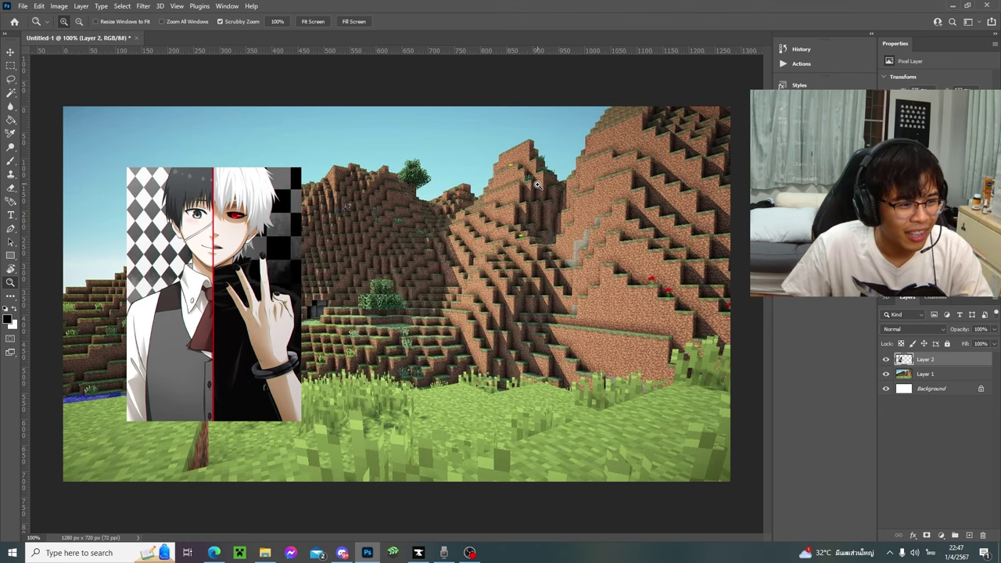
Move the split-face picture slightly down and left, and try rotating it about 5° counterclockwise.
key("v")
left_click_drag(238, 250, 226, 278)
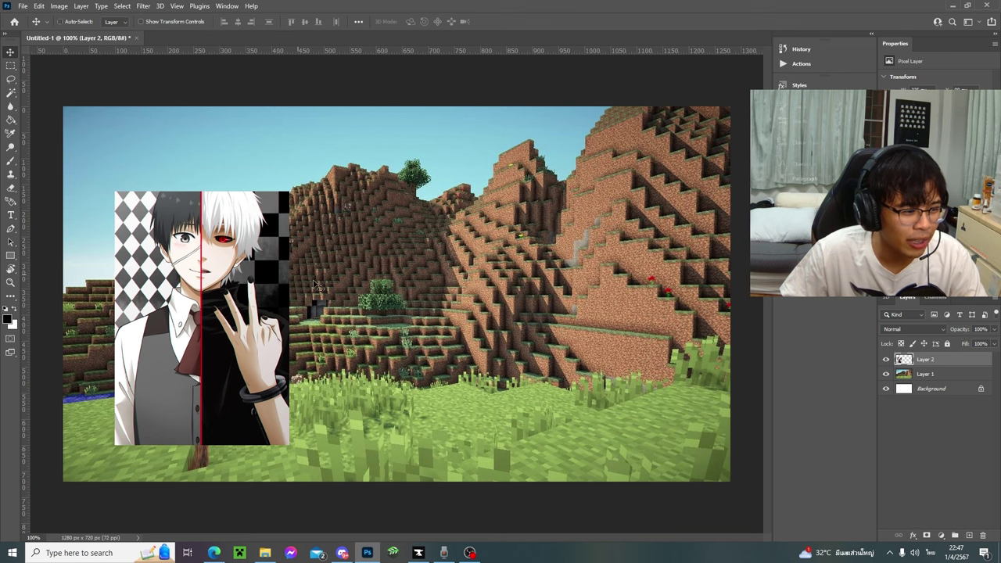
key("ctrl+t")
left_click_drag(316, 285, 320, 241)
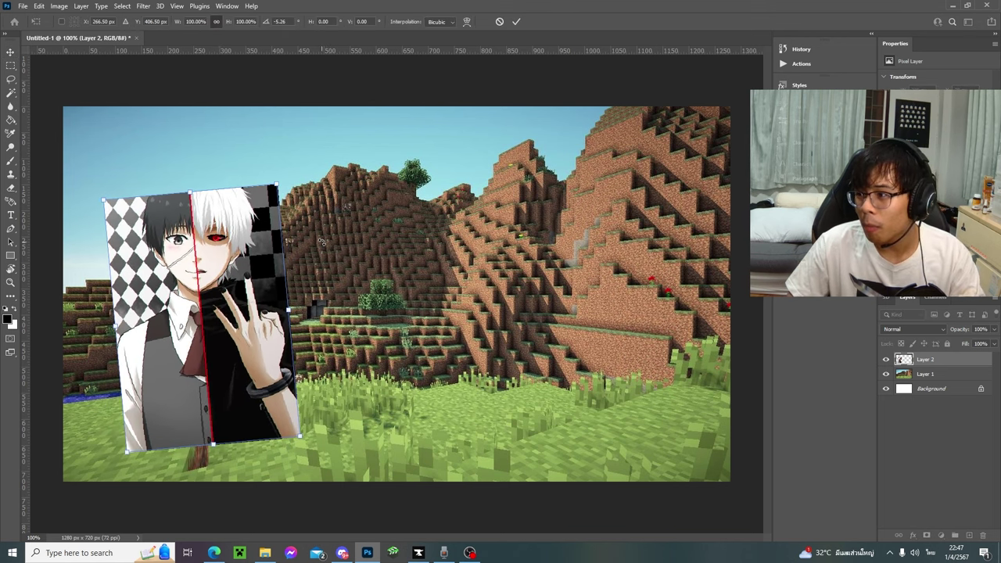
key("Escape")
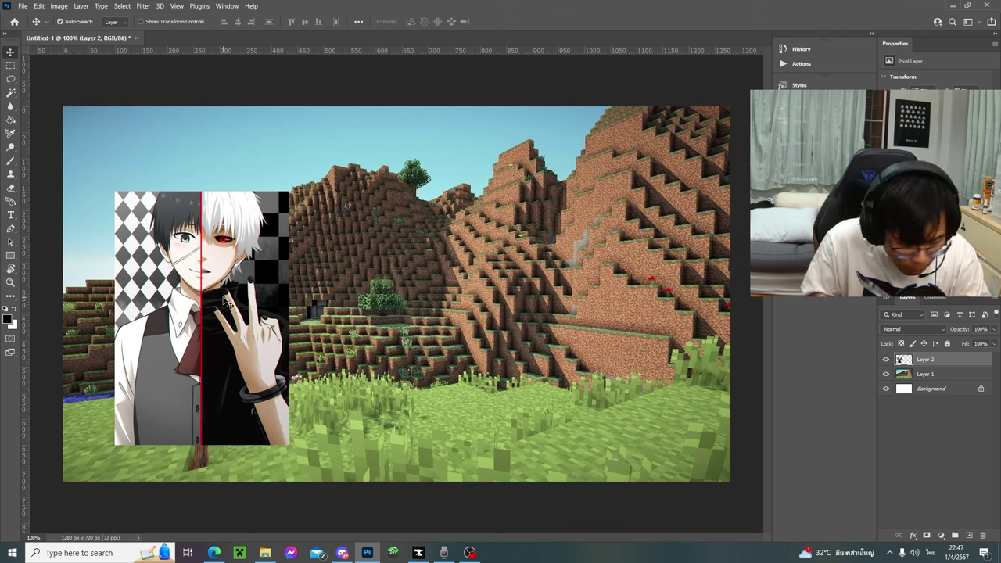
Move the split-face picture to the middle of the landscape.
left_click_drag(262, 317, 417, 296)
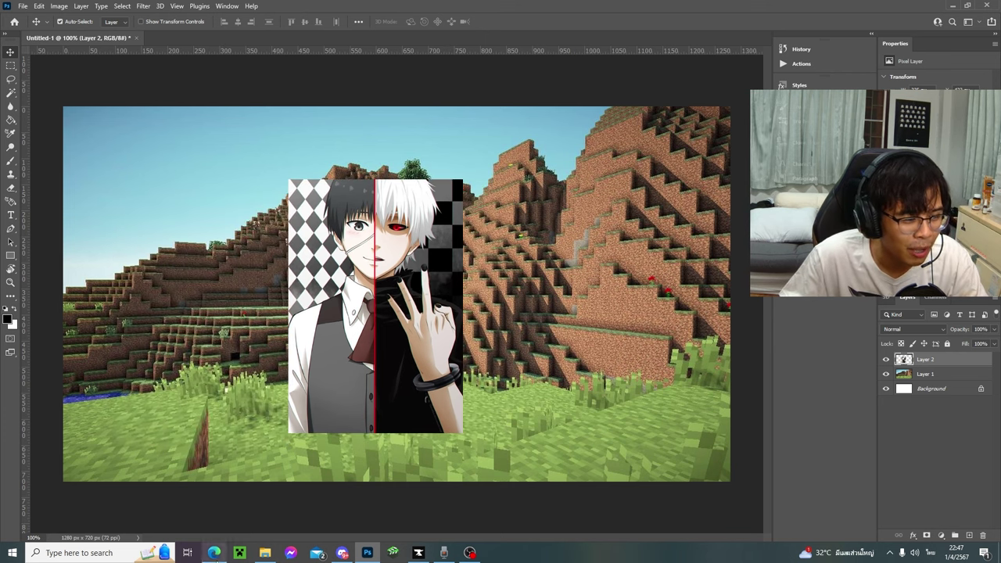
Copy the blue bicycle picture from the Google Images results in the browser and paste it into the Photoshop document.
left_click(214, 552)
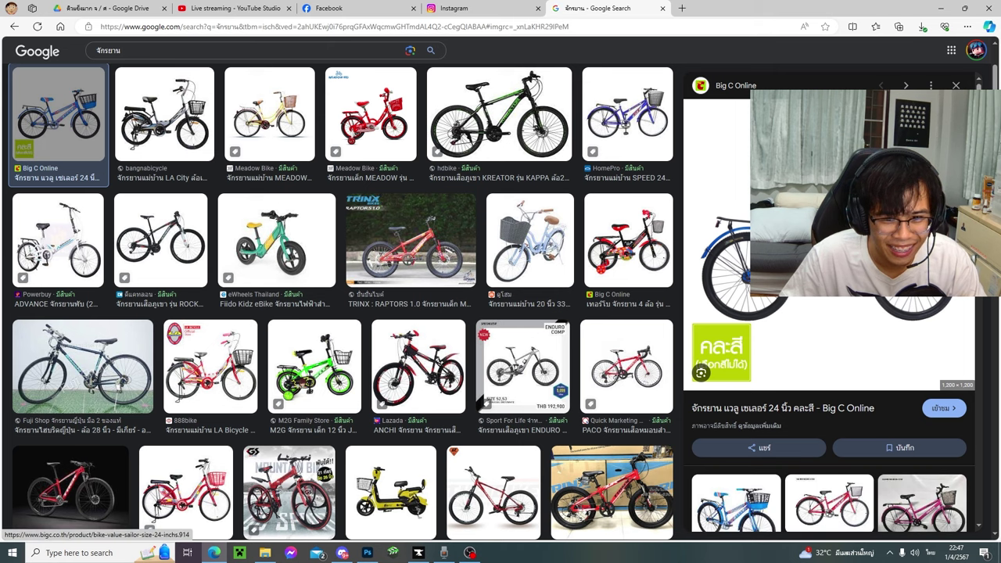
right_click(659, 224)
left_click(705, 409)
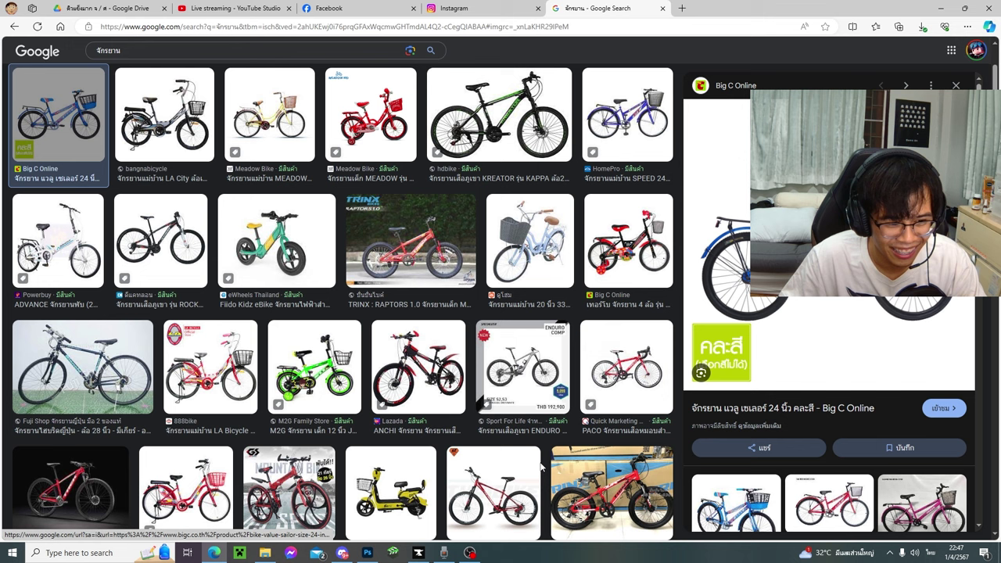
left_click(366, 553)
key("ctrl+v")
Try scaling down the bicycle picture, and place the split-face picture's layer above the bicycle layer.
key("ctrl+t")
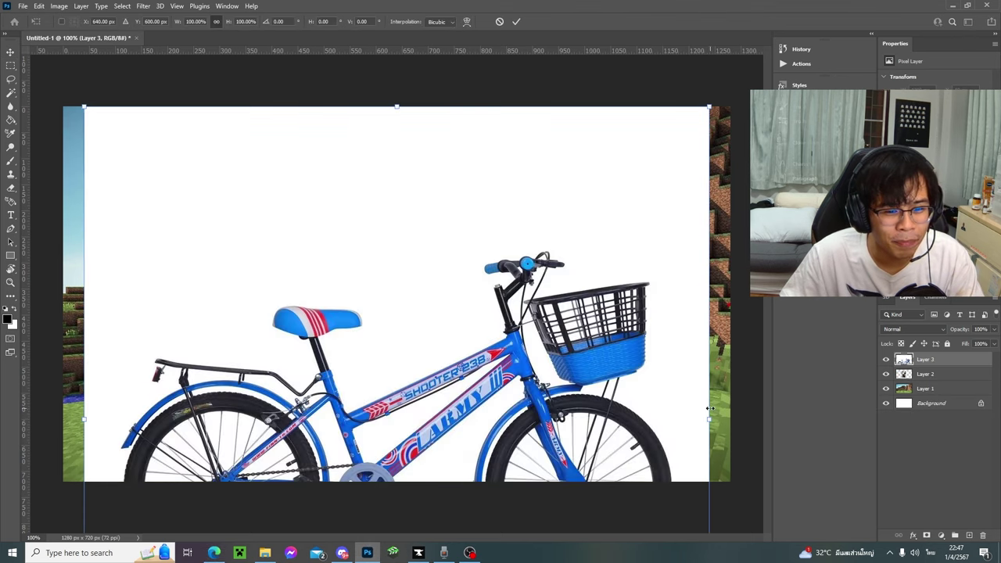
left_click_drag(704, 419, 395, 444)
key("Escape")
left_click(941, 359)
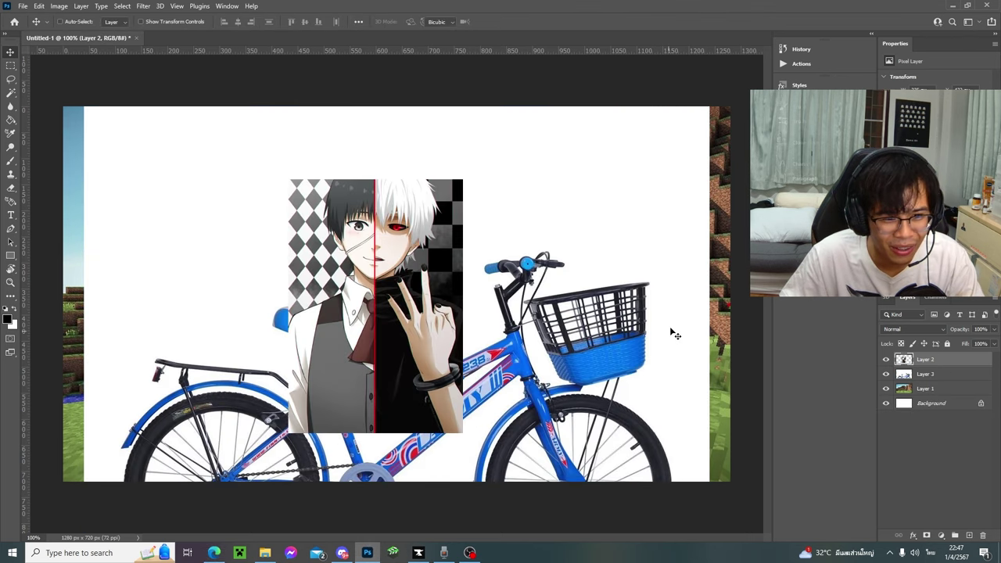
Try scaling only the bicycle picture to 50% behind the split-face picture.
key("ctrl+t")
key("Escape")
left_click(927, 375)
key("ctrl+t")
left_click_drag(84, 418, 397, 418)
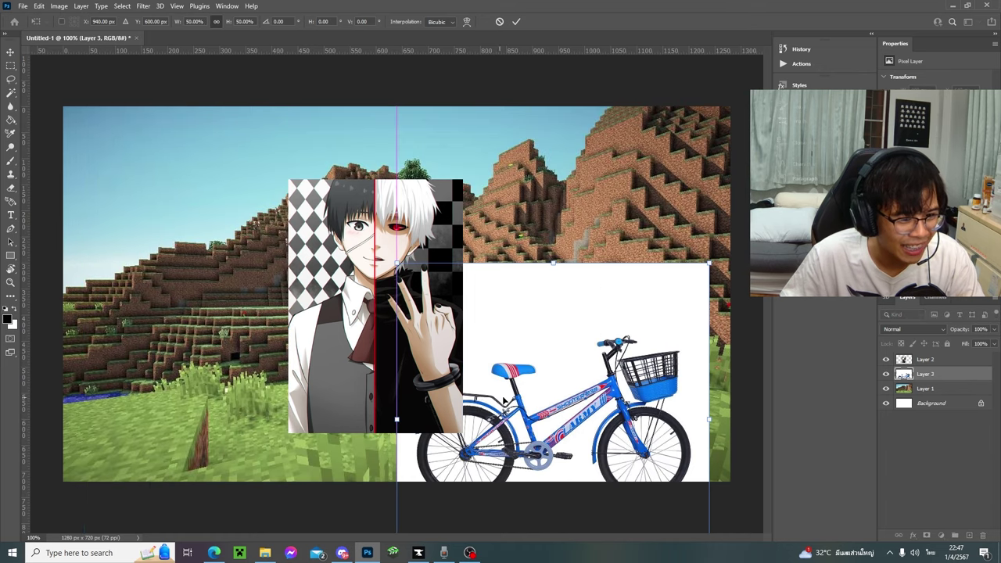
key("Escape")
Select the bicycle and split-face layers together and try scaling both to about 32% at the landscape's right edge.
left_click(932, 364)
key("ctrl+t")
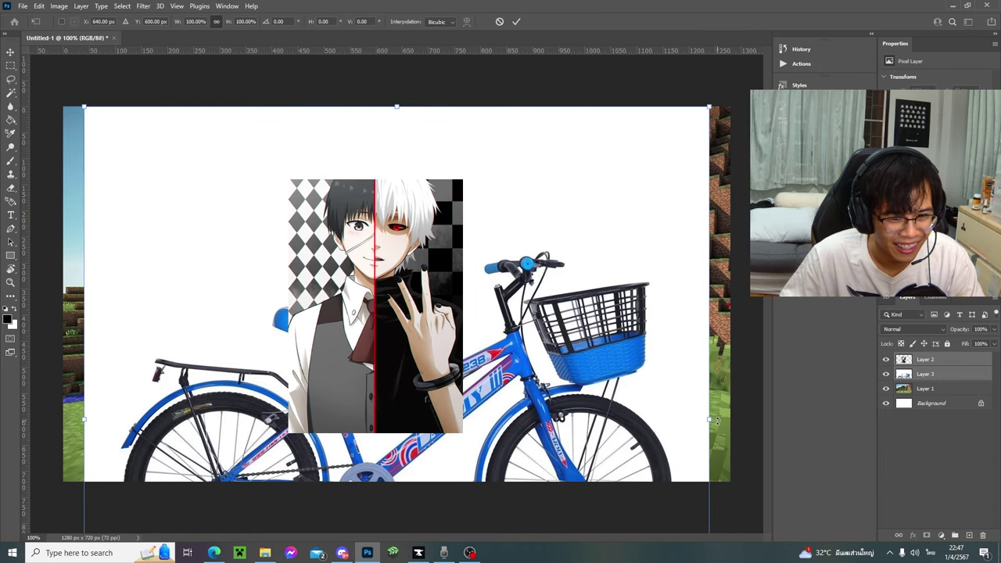
left_click_drag(709, 421, 280, 420)
left_click_drag(229, 383, 745, 326)
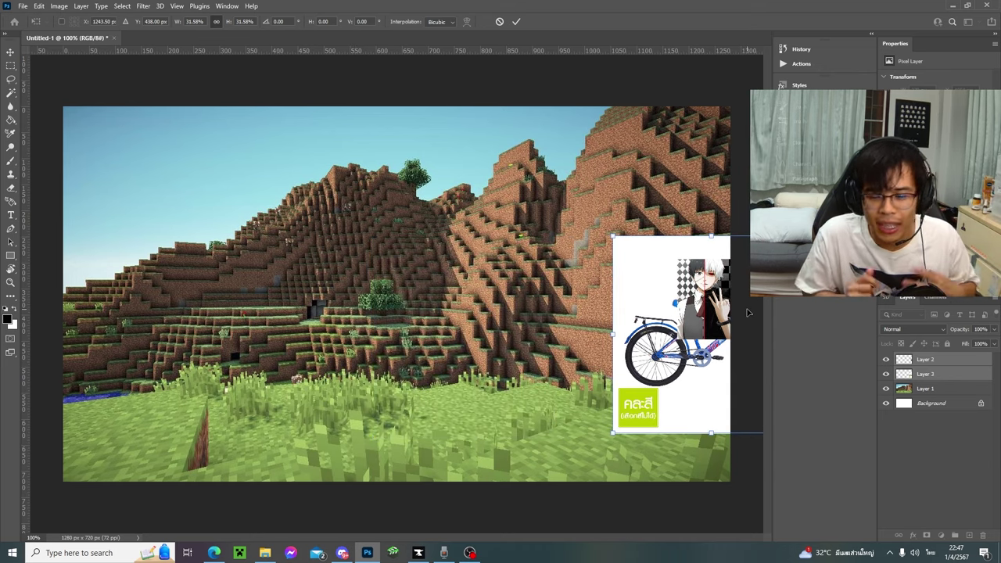
key("Escape")
Undo back to the stage with the hooded skull picture, and try moving that picture slightly with Free Transform.
key("ctrl+z")
key("ctrl+z")
key("ctrl+z")
key("ctrl+z")
key("ctrl+z")
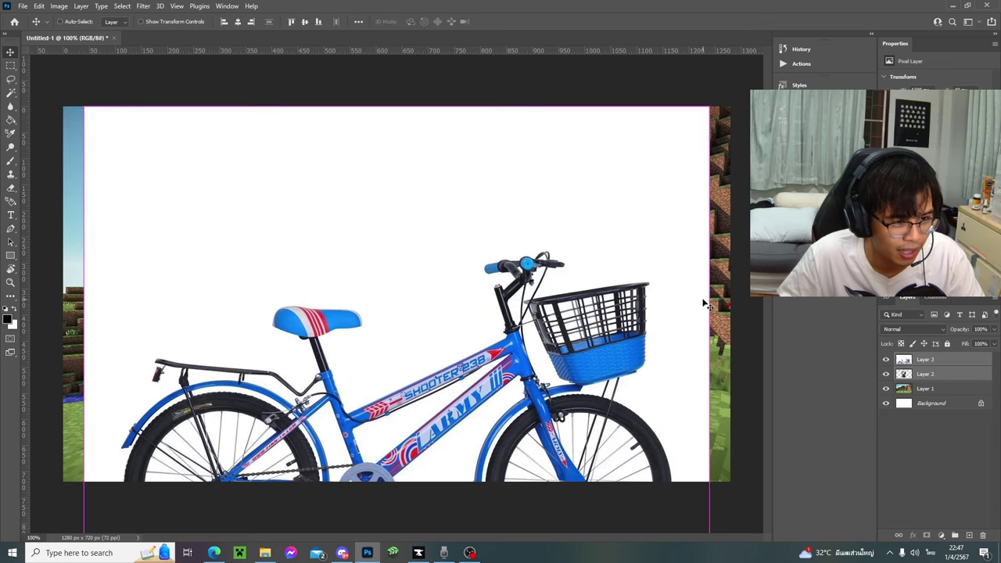
key("ctrl+t")
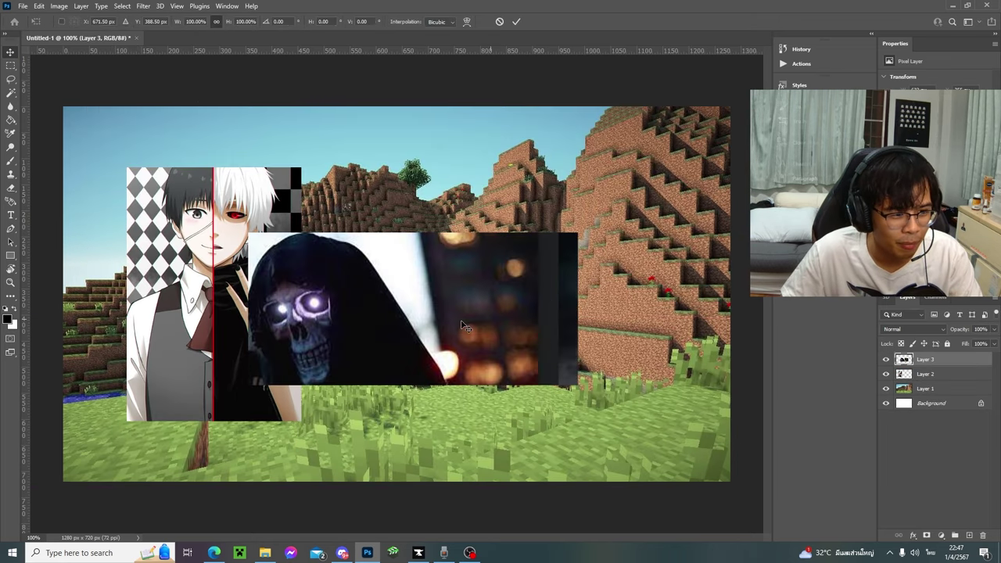
left_click_drag(454, 291, 448, 312)
key("Escape")
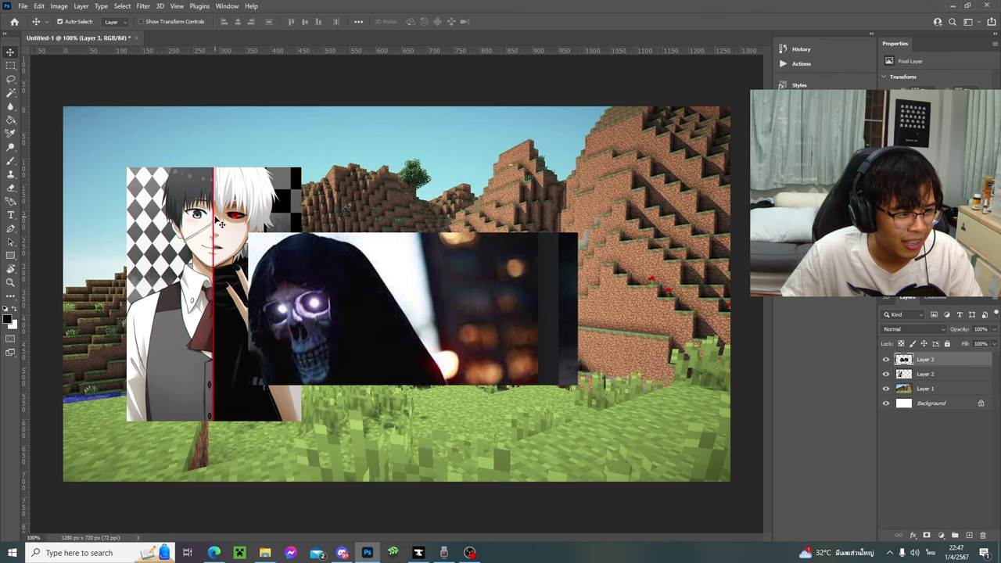
Try moving the split-face picture toward the lower-left corner, and undo back to the landscape alone.
key("ctrl+t")
key("Escape")
left_click_drag(201, 211, 1, 489)
key("ctrl+z")
key("ctrl+z")
key("ctrl+z")
key("ctrl+z")
key("ctrl+z")
key("ctrl+z")
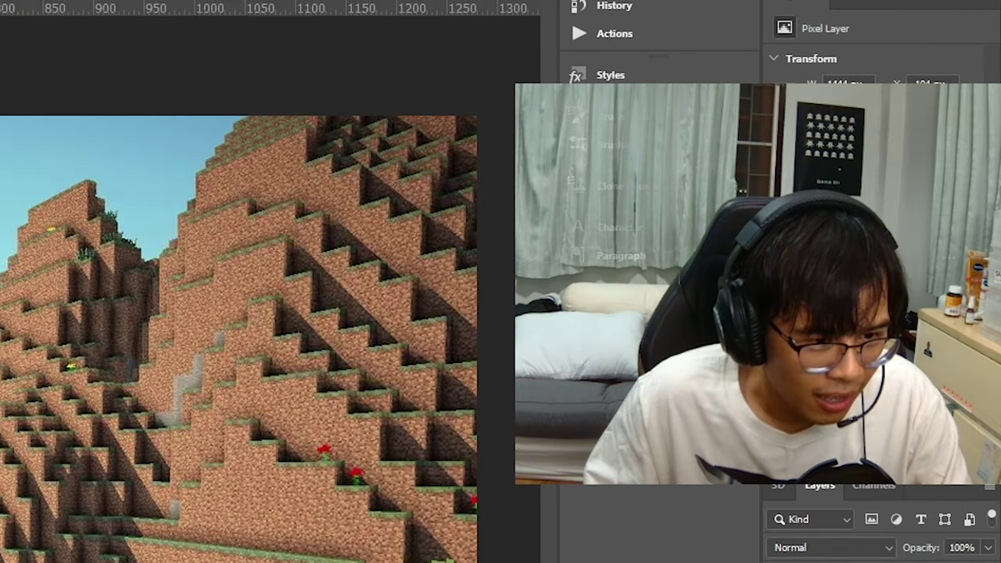
Paste the split-face picture above the landscape and move it to the middle.
key("ctrl+v")
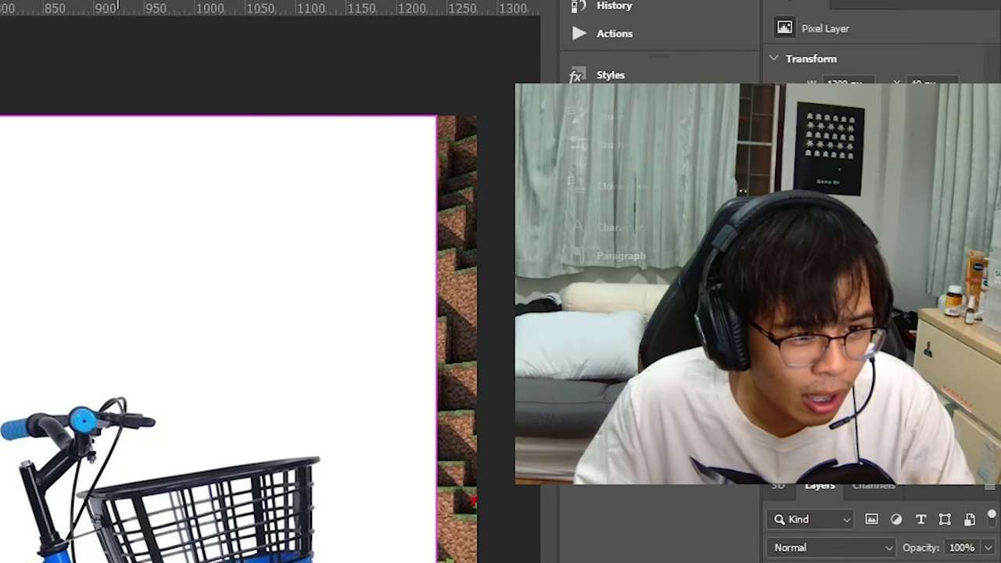
key("alt+Tab")
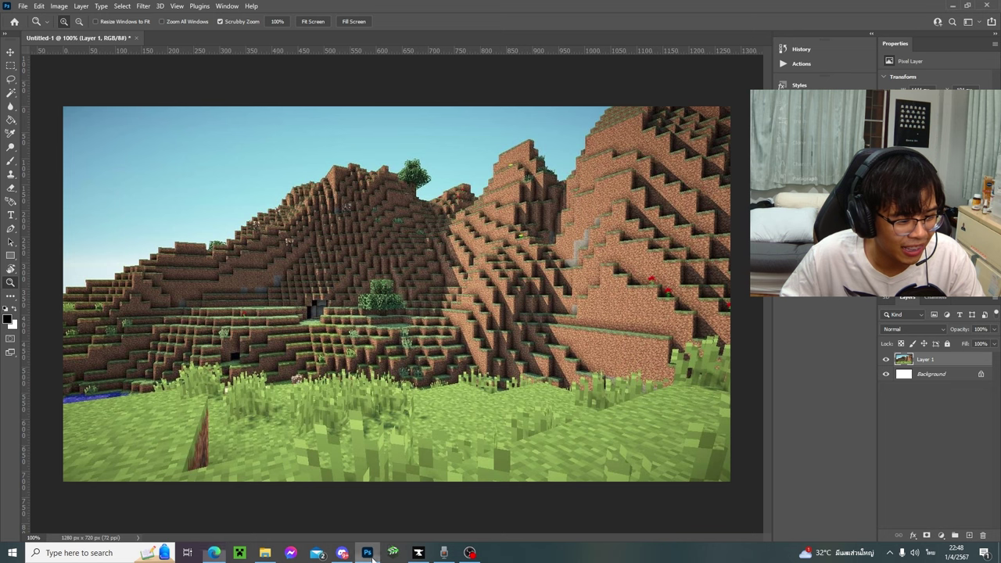
key("ctrl+v")
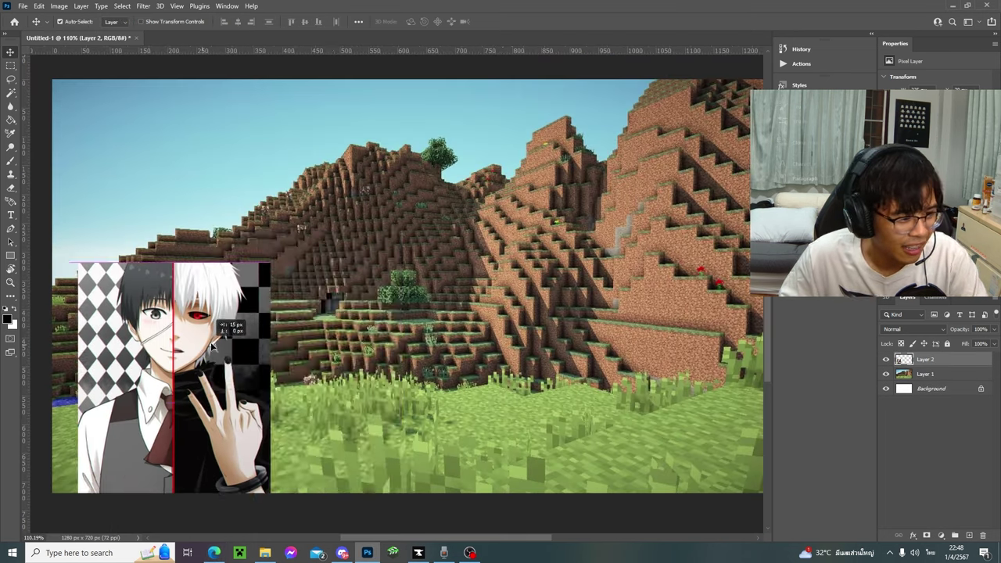
left_click_drag(198, 309, 461, 246)
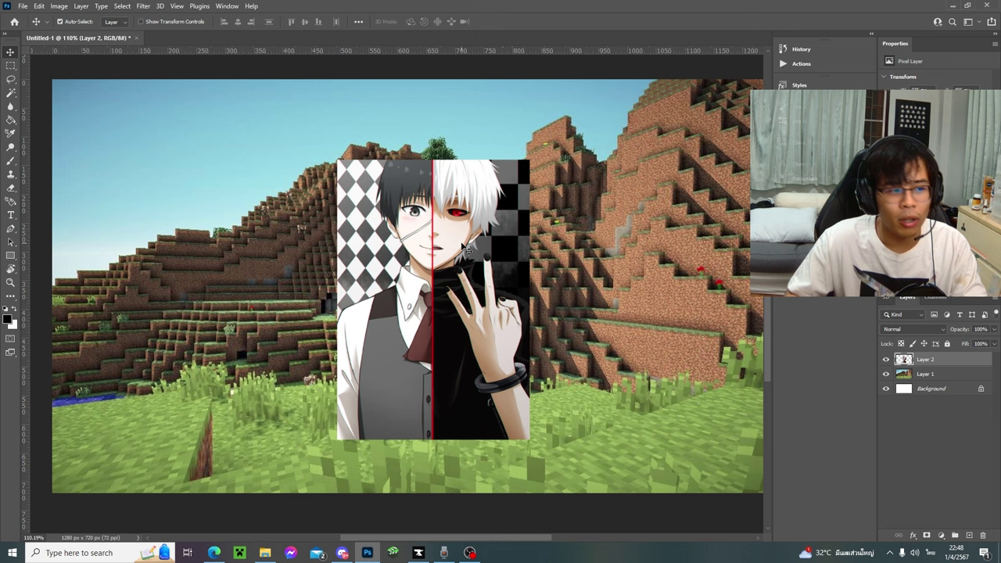
Add the horizontal text "-หิวโหยในความรัก" at 60 pt and place it in the upper-left sky.
left_click(10, 215)
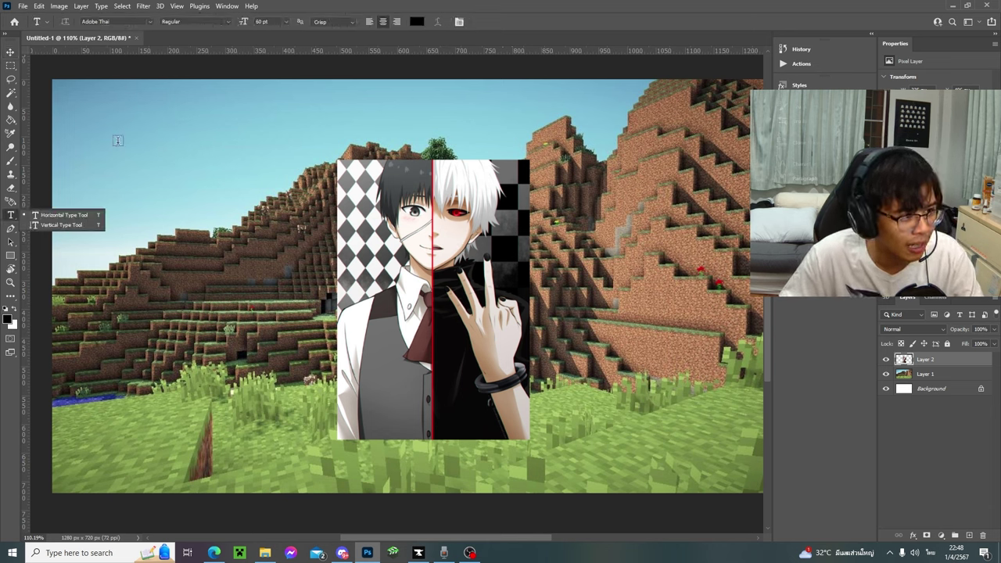
left_click(101, 109)
type("ข")
key("grave")
key("BackSpace")
type("-1")
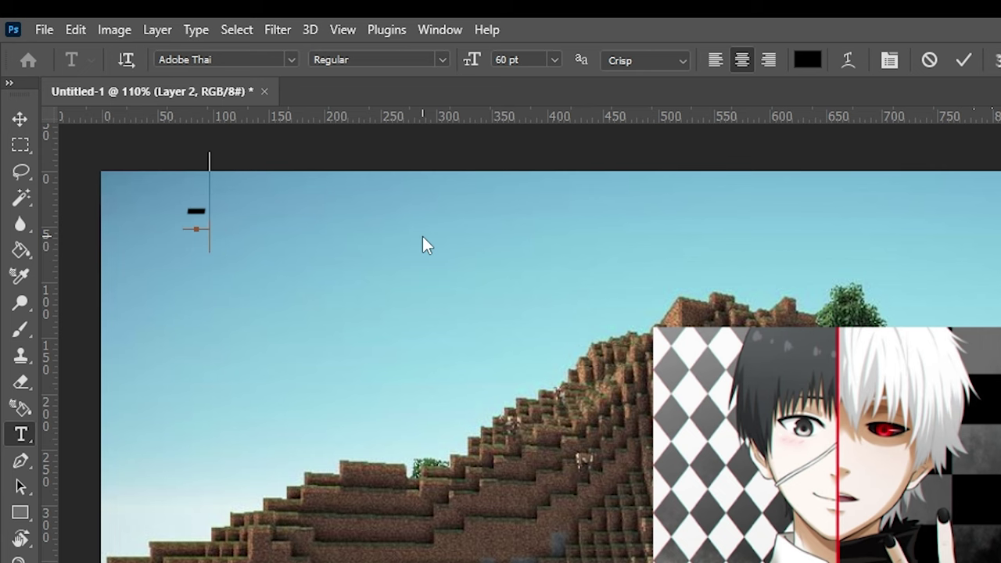
type("wsw")
key("BackSpace")
key("BackSpace")
key("BackSpace")
key("grave")
type("หีวไหยมรน")
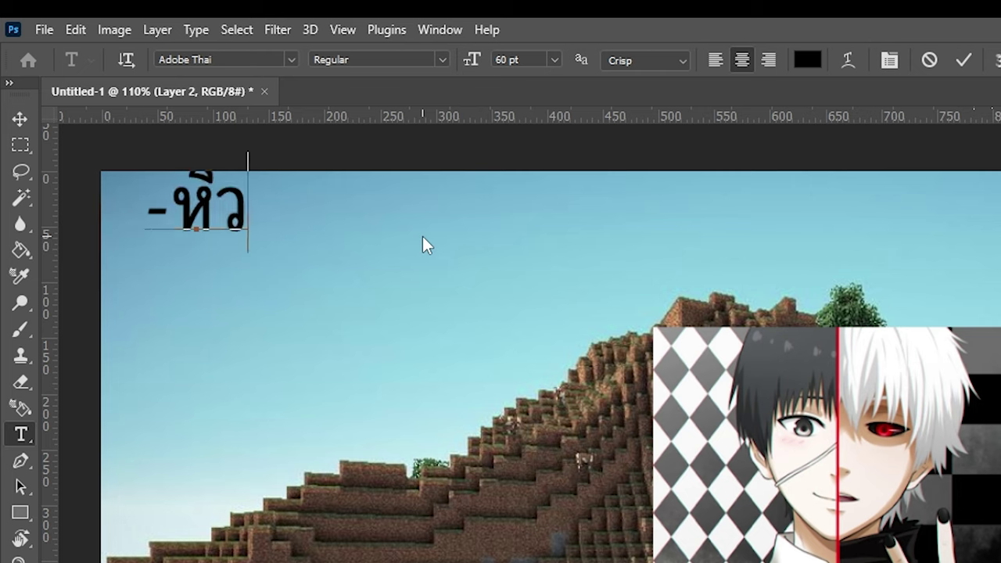
key("BackSpace")
key("BackSpace")
key("BackSpace")
type("ในคส")
key("BackSpace")
type("วา")
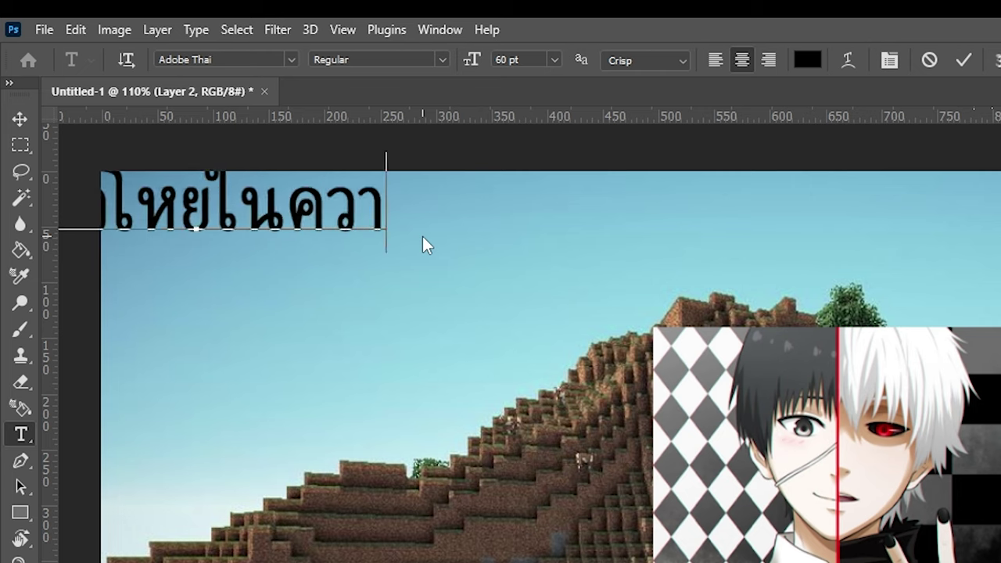
type("มรัก")
key("ctrl+Return")
key("v")
left_click_drag(431, 235, 537, 232)
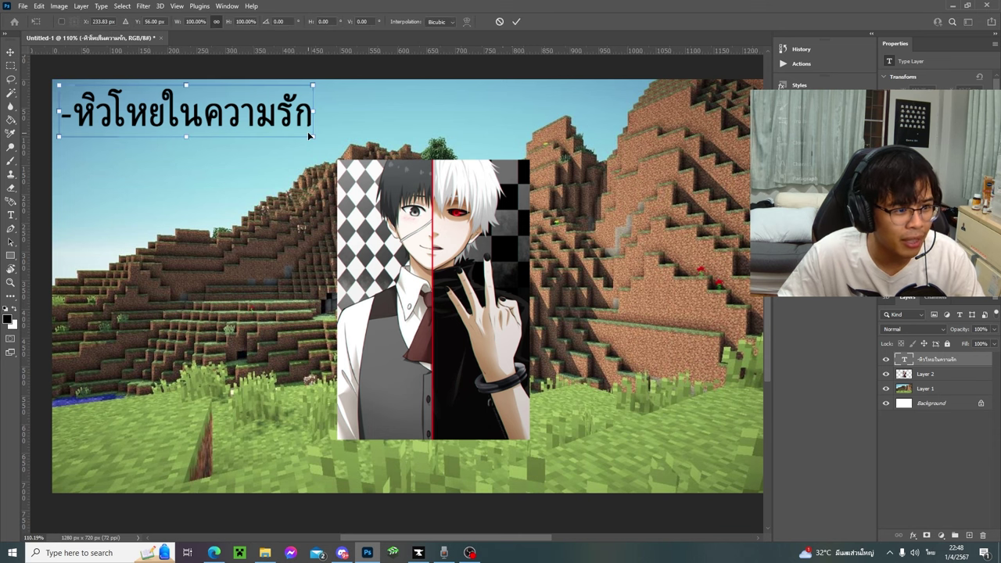
Scale the text line to about 67% and position it in the landscape's upper-left corner.
key("ctrl+t")
left_click_drag(628, 287, 527, 279)
left_click_drag(270, 134, 225, 124)
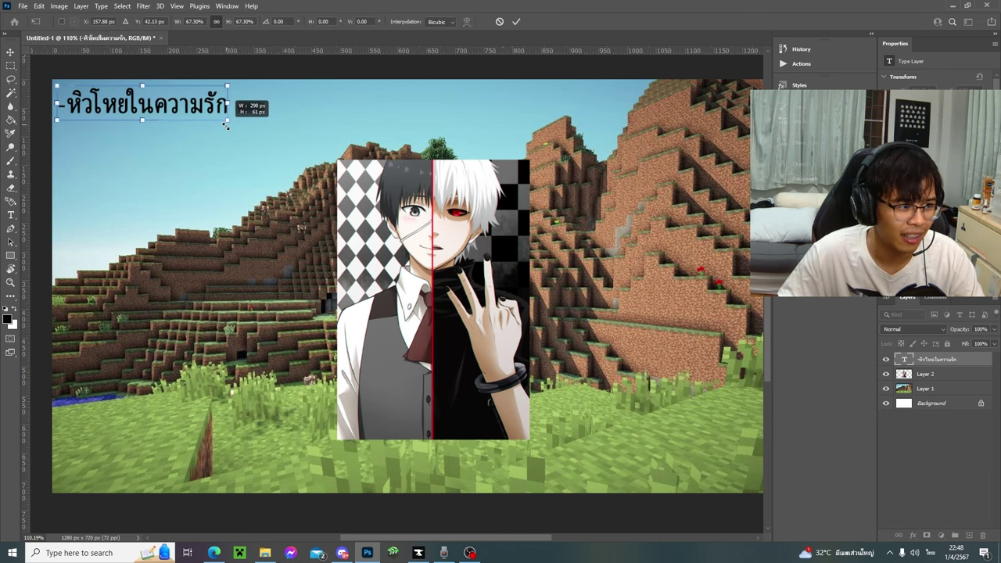
left_click(8, 53)
left_click_drag(141, 112, 134, 104)
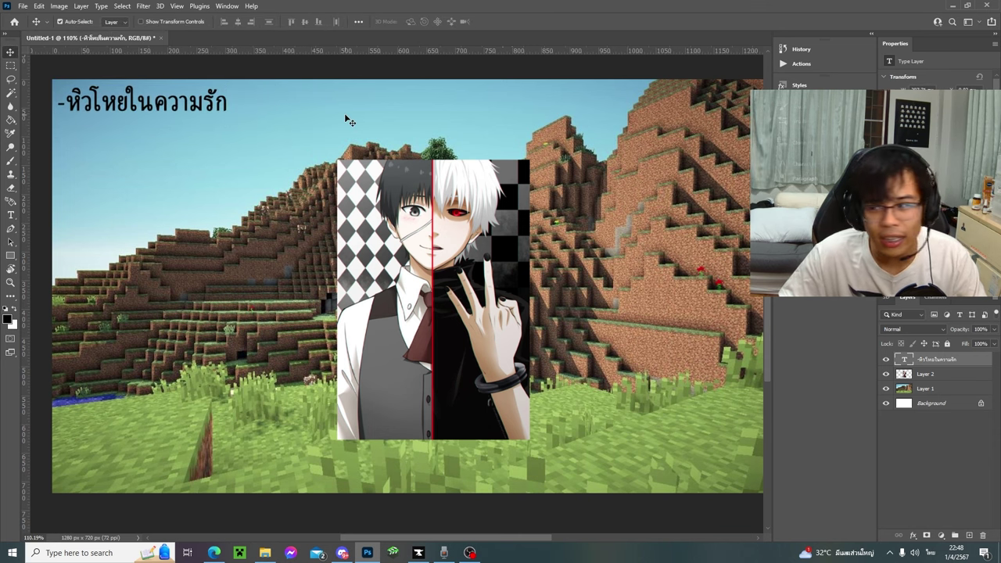
Add a second text line "-หลงรักสาวอนิเมะ" at 40.38 pt and place it directly below the first line.
left_click_drag(384, 296, 235, 139)
left_click(12, 215)
type("ห")
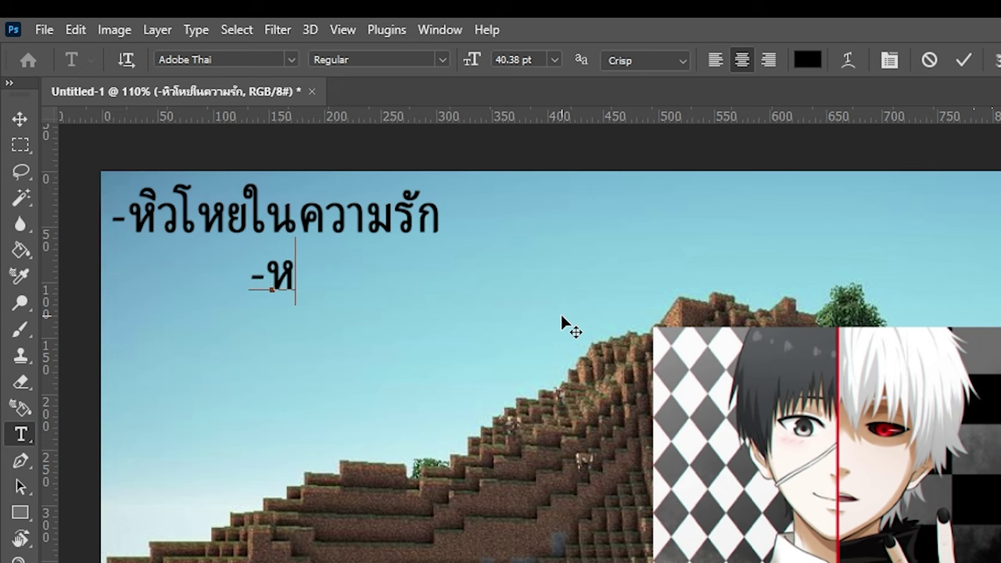
type("ลงรักสาวอนิเมะ")
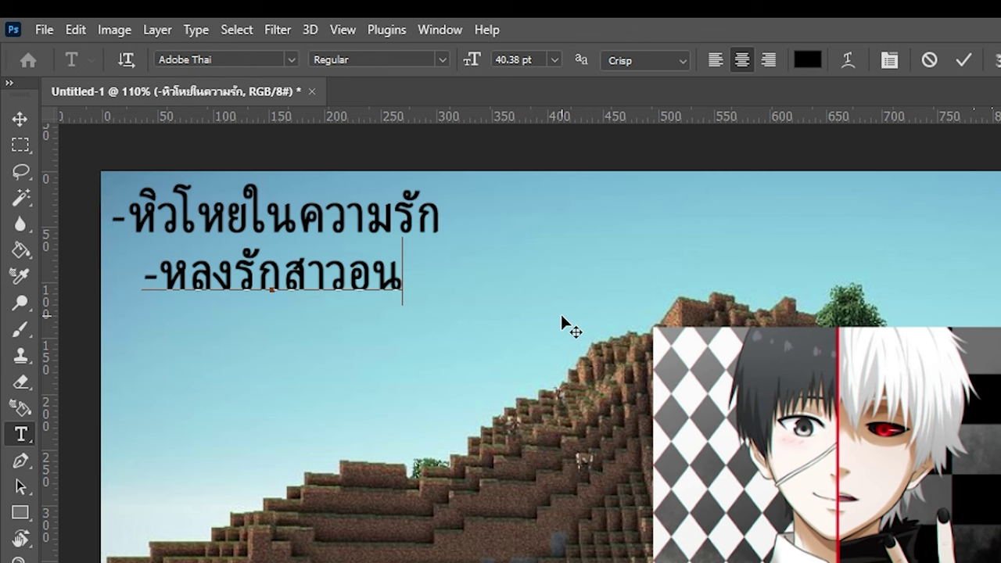
key("ctrl+Return")
key("v")
left_click_drag(368, 287, 380, 290)
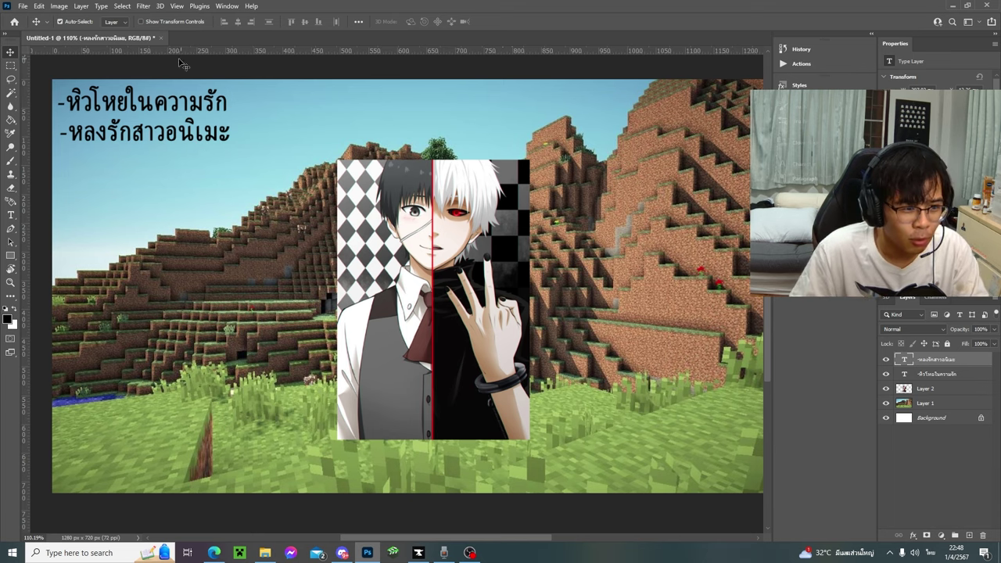
Move the split-face picture beneath the two text lines, and place a copy of the second line beside the first.
left_click_drag(483, 215, 206, 216)
left_click_drag(197, 133, 197, 135)
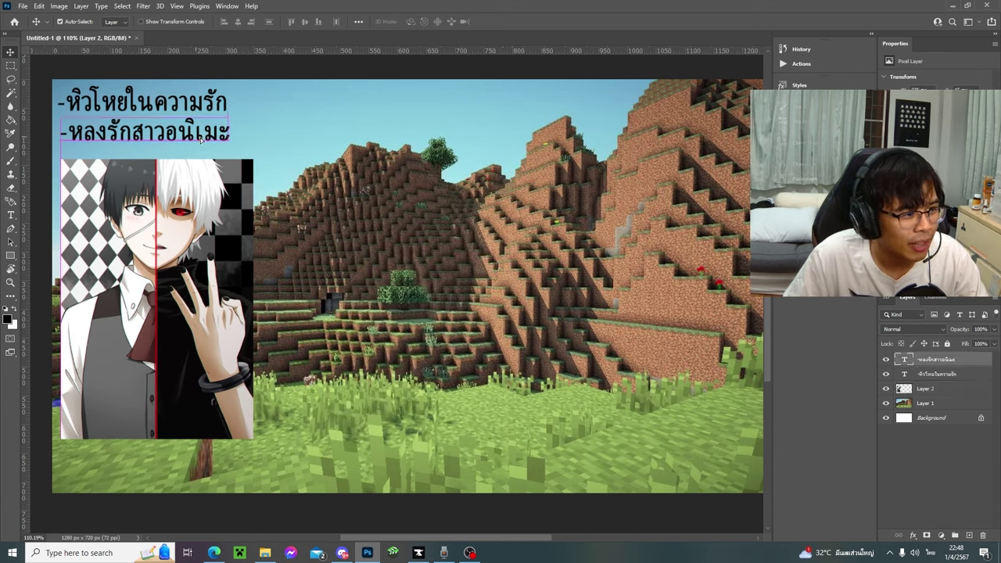
key("ctrl+c")
key("ctrl+v")
left_click_drag(361, 290, 310, 116)
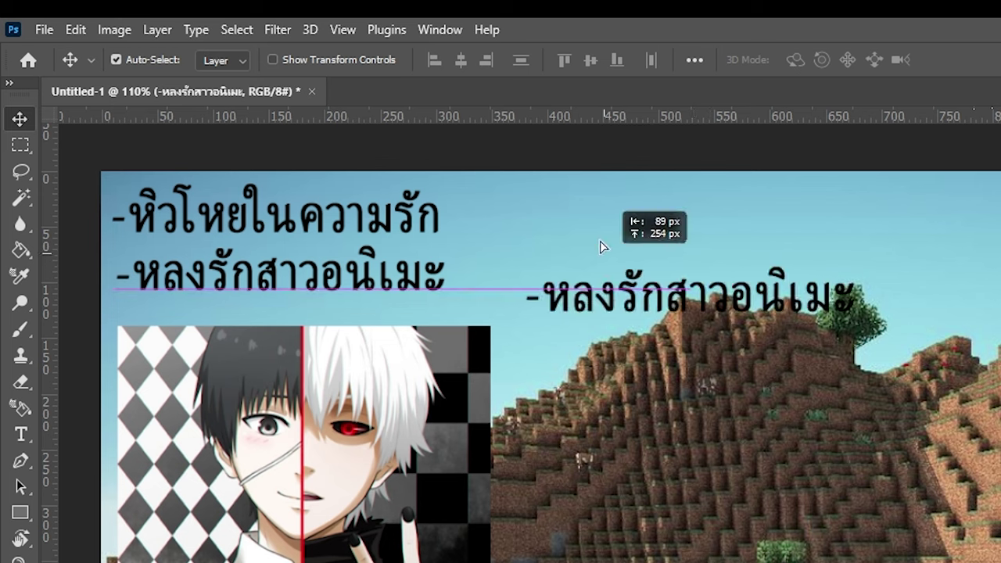
left_click_drag(601, 247, 556, 219)
Change the copied text to "-ชอบ //" and move it close to the end of the first text line.
left_click(24, 440)
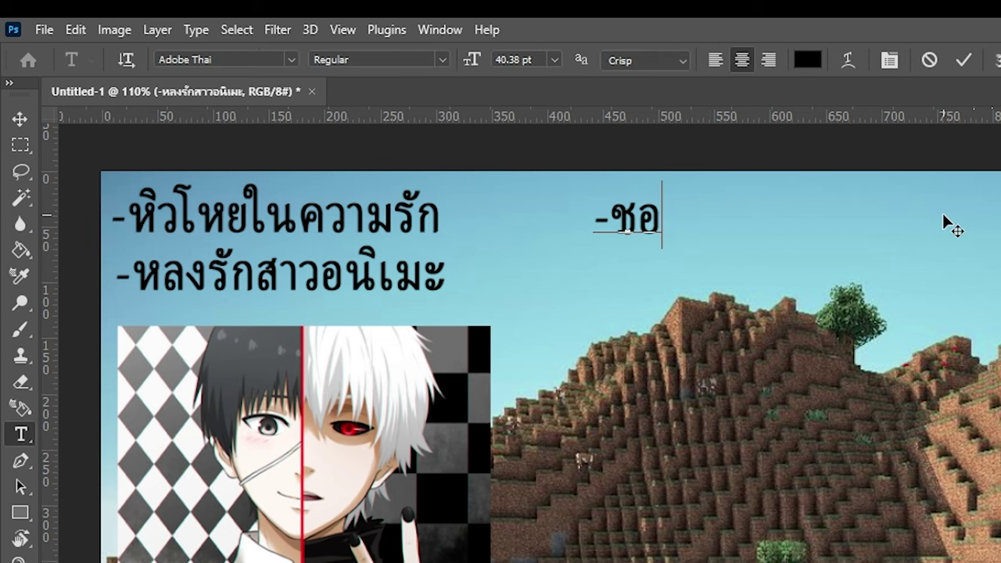
type("บ //")
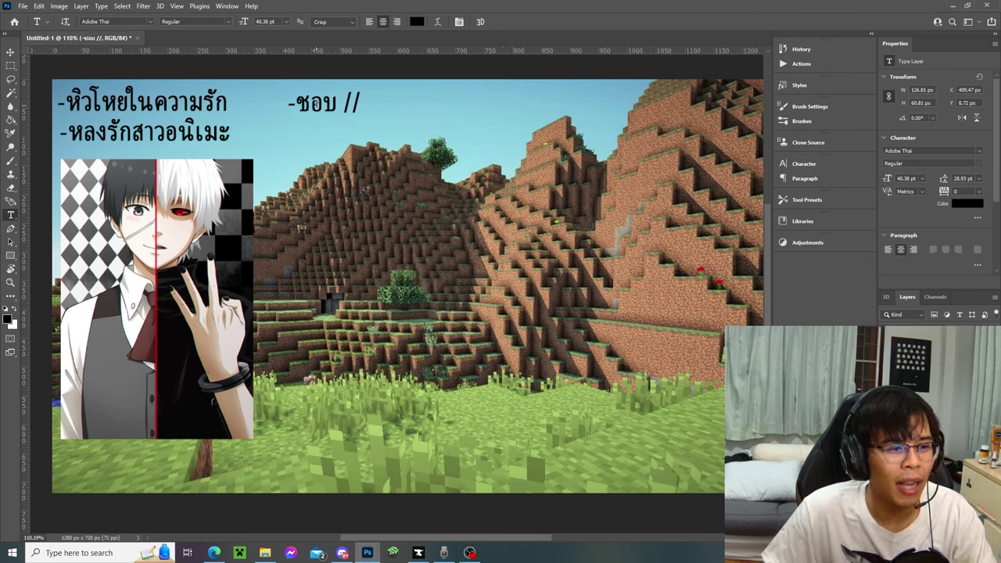
key("v")
left_click_drag(322, 108, 274, 109)
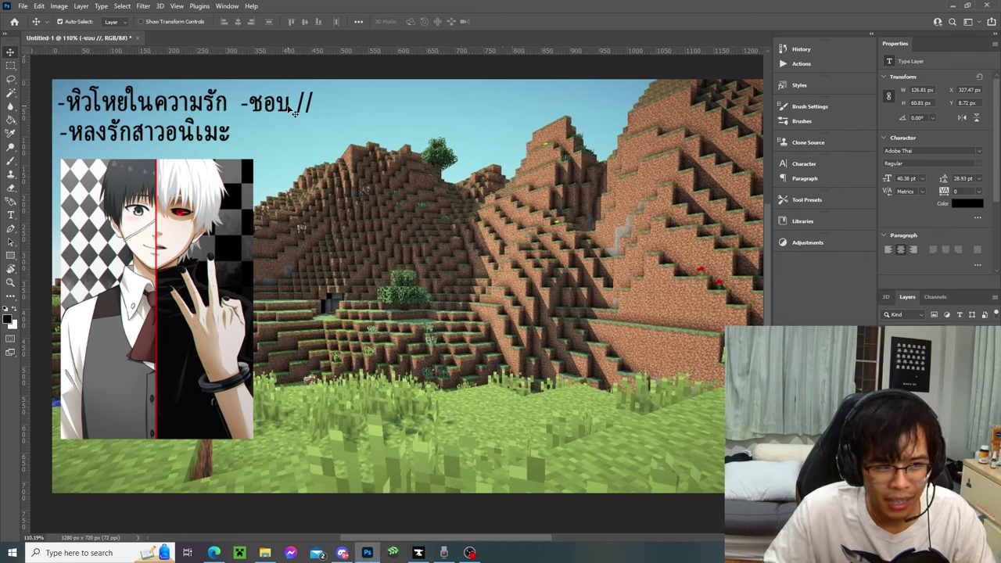
Undo the text additions, trying another position for the split-face picture along the way.
key("ctrl+z")
key("ctrl+z")
key("ctrl+z")
key("ctrl+z")
key("ctrl+z")
left_click_drag(184, 216, 301, 239)
key("ctrl+z")
key("ctrl+z")
key("ctrl+z")
key("ctrl+z")
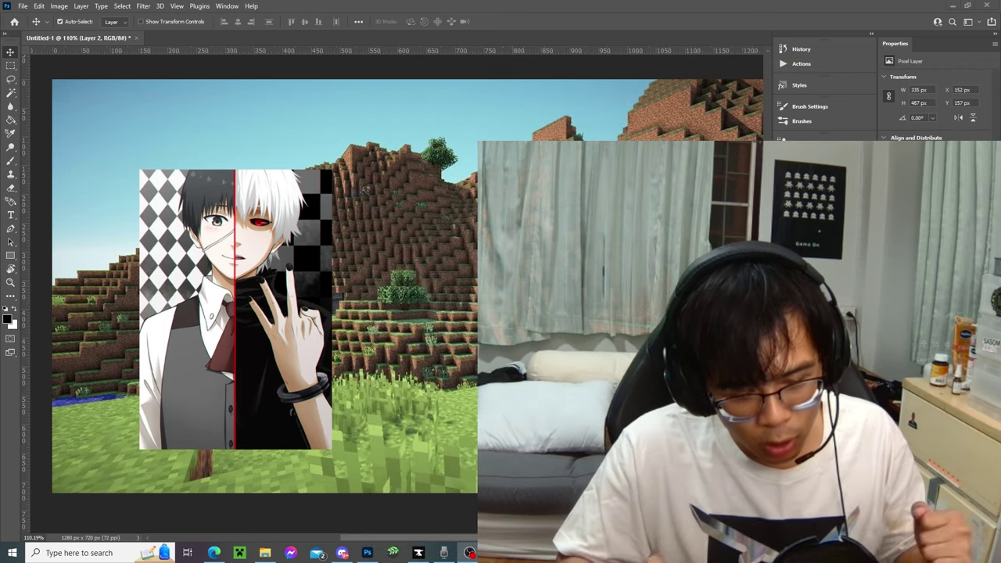
Move the split-face picture right to about X 417 px, Y 142 px.
left_click(311, 262)
left_click_drag(311, 263, 429, 257)
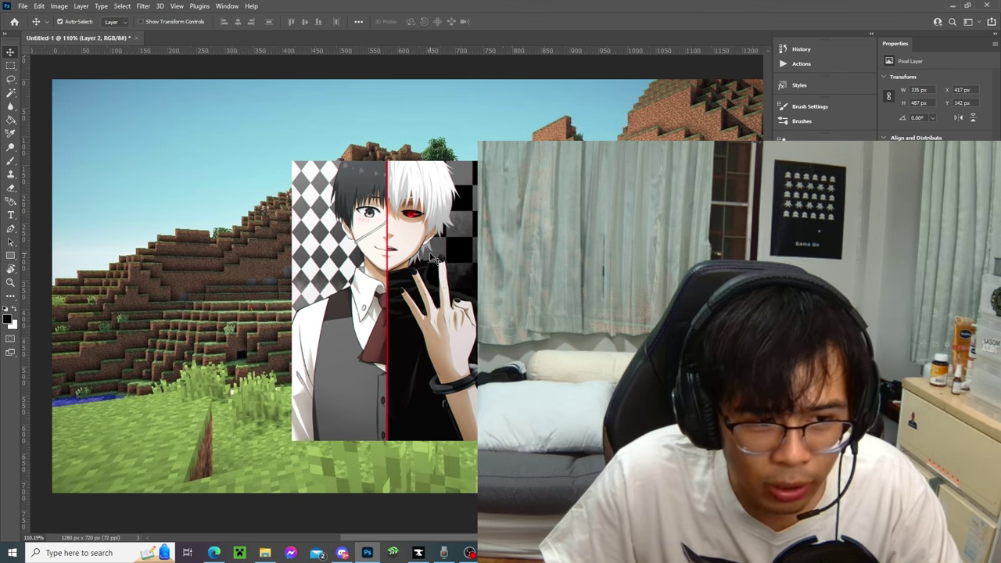
Switch to the browser and search Google for "สาวอนิเมะผมฟ้า".
left_click(214, 553)
double_click(261, 63)
type("สา")
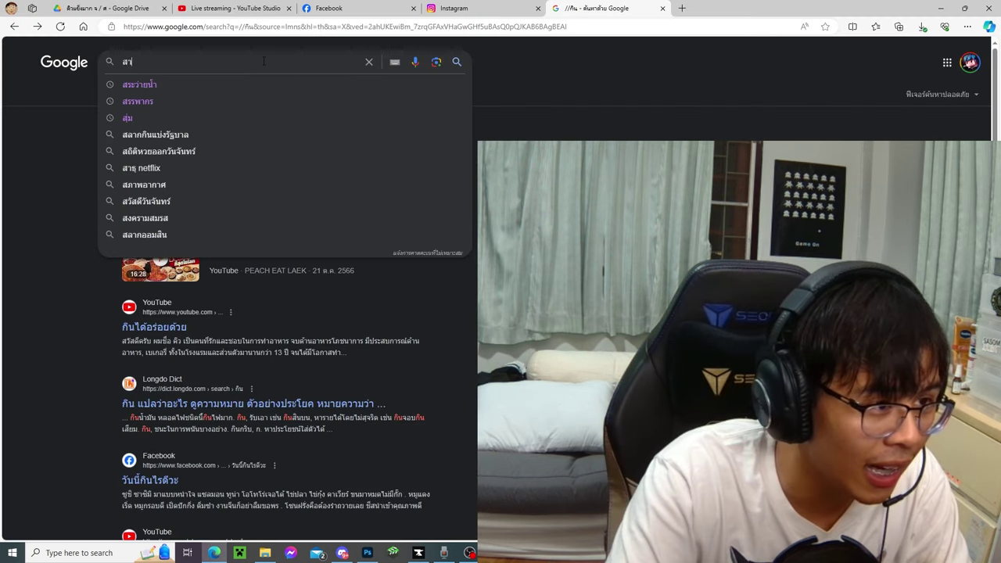
type("วลนิเมะผมฟ้า")
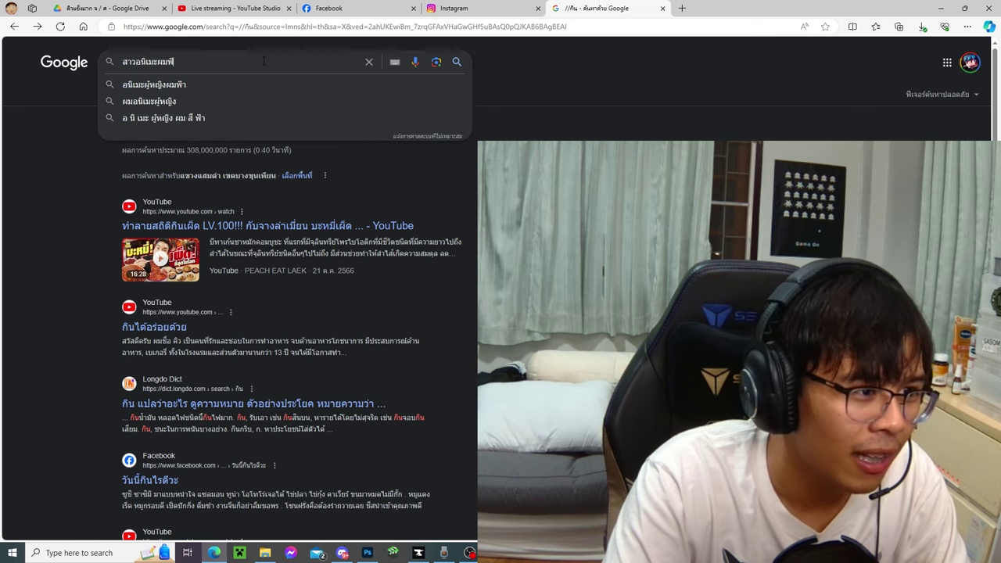
key("Return")
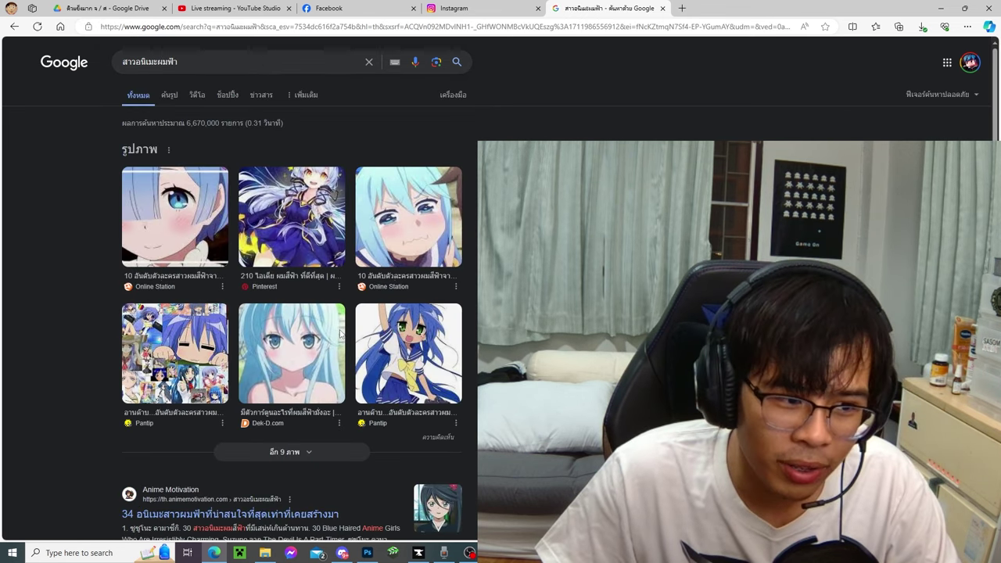
Bring the Dek-D.com blue-haired girl picture into the Photoshop document and place it right of the split-face picture at about X 618 px, Y 326 px.
left_click(291, 353)
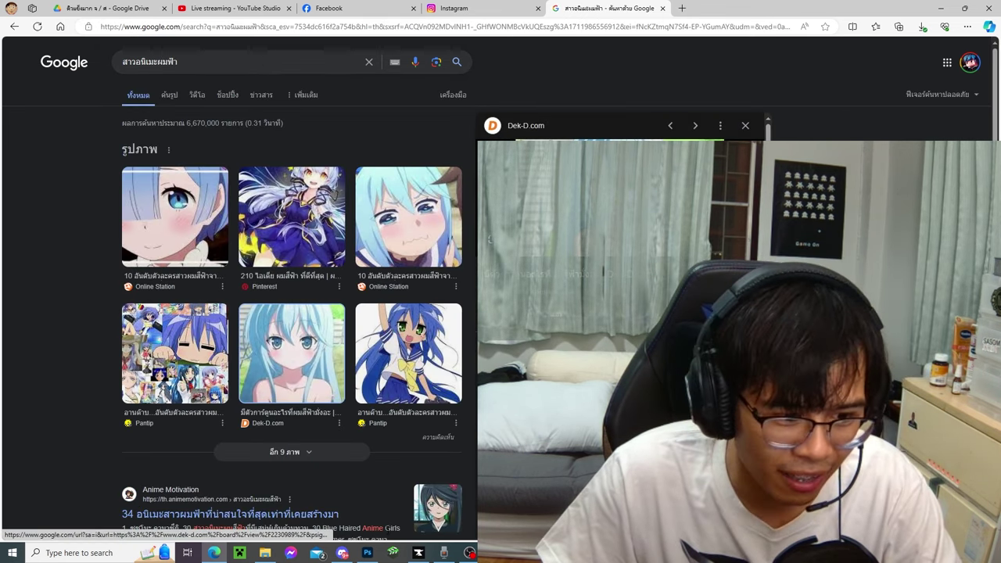
key("ctrl+t")
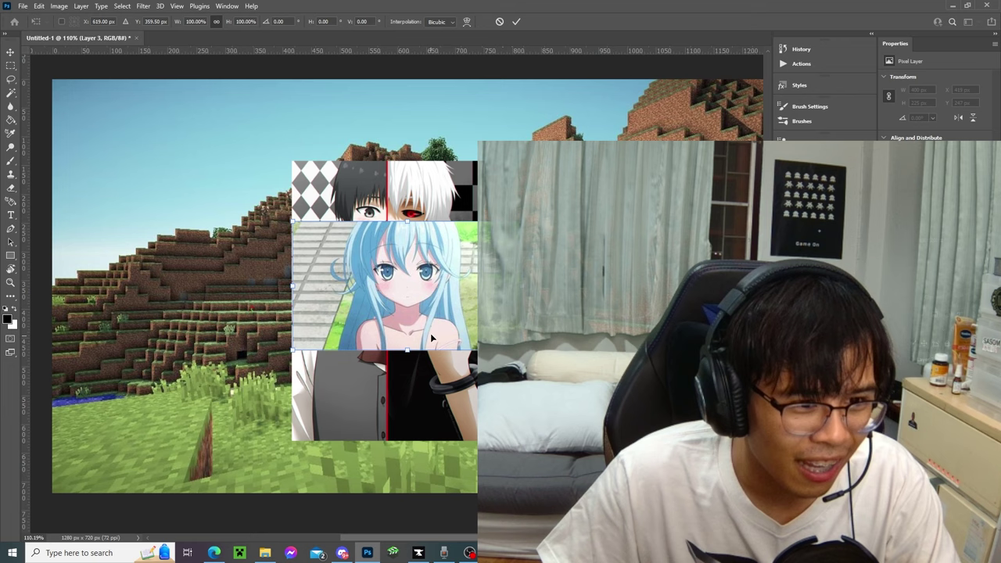
key("Return")
left_click_drag(391, 204, 214, 215)
left_click_drag(414, 270, 530, 317)
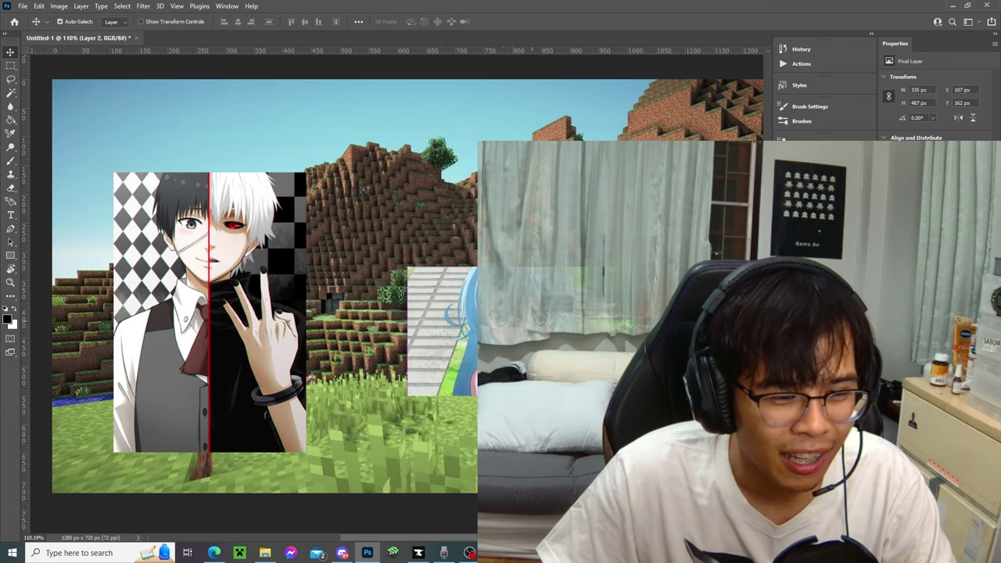
key("ctrl+t")
left_click_drag(522, 266, 524, 239)
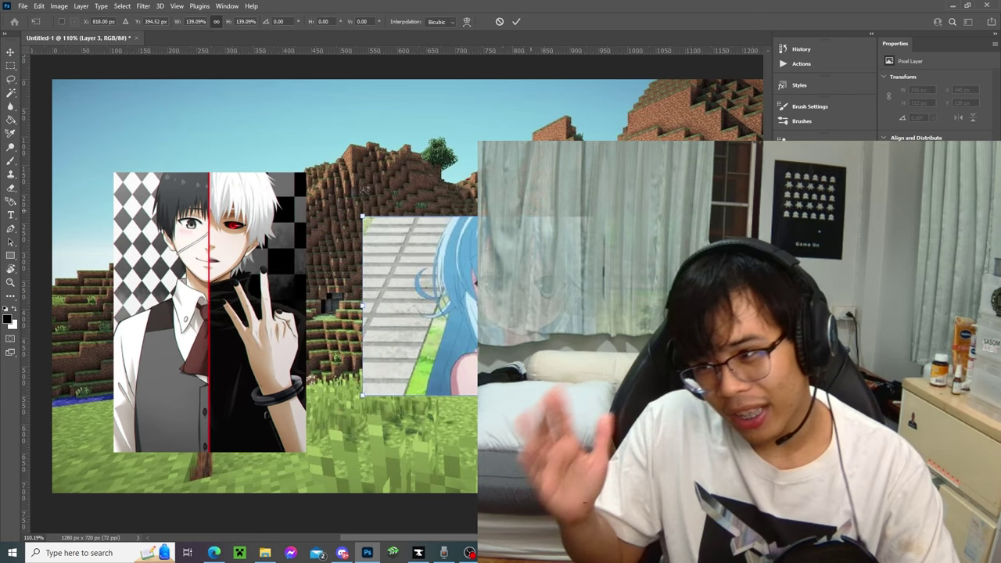
key("Escape")
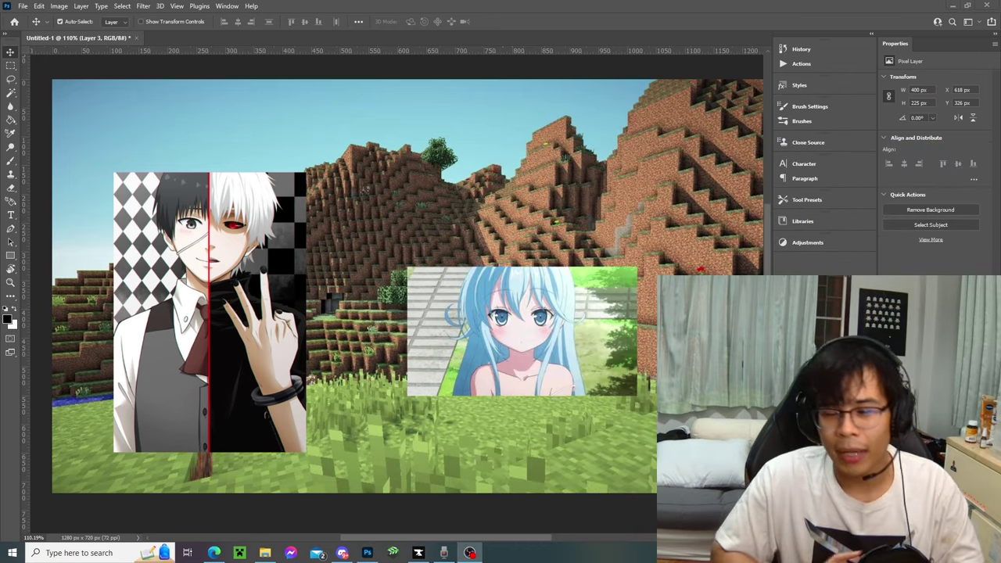
Move the blue-haired girl picture to about X 565 px, Y 293 px, level with the centre of the split-face picture.
left_click_drag(510, 318, 486, 294)
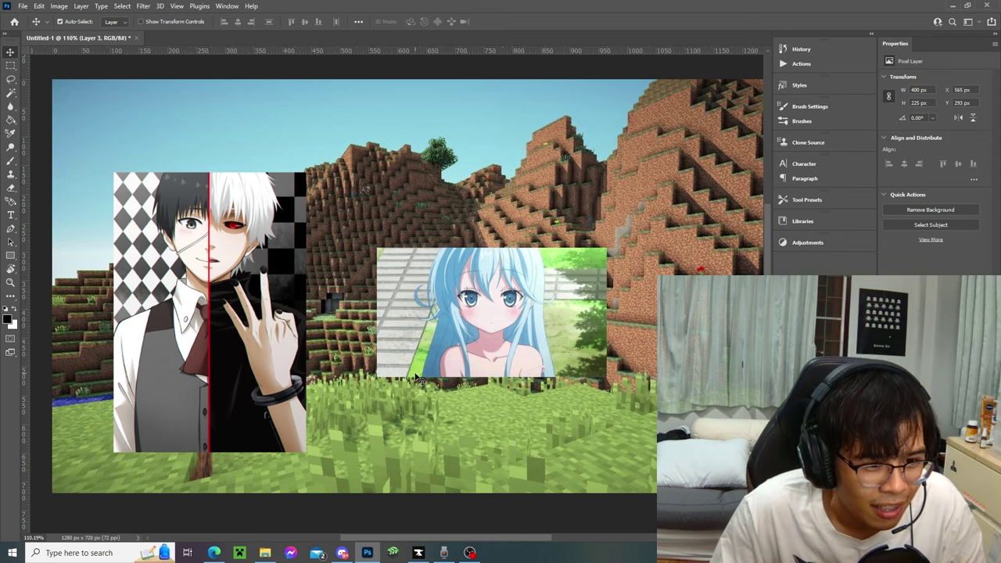
mouse_move(495, 322)
left_mouse_down()
mouse_move(510, 321)
mouse_move(492, 320)
left_mouse_up()
left_click(239, 277)
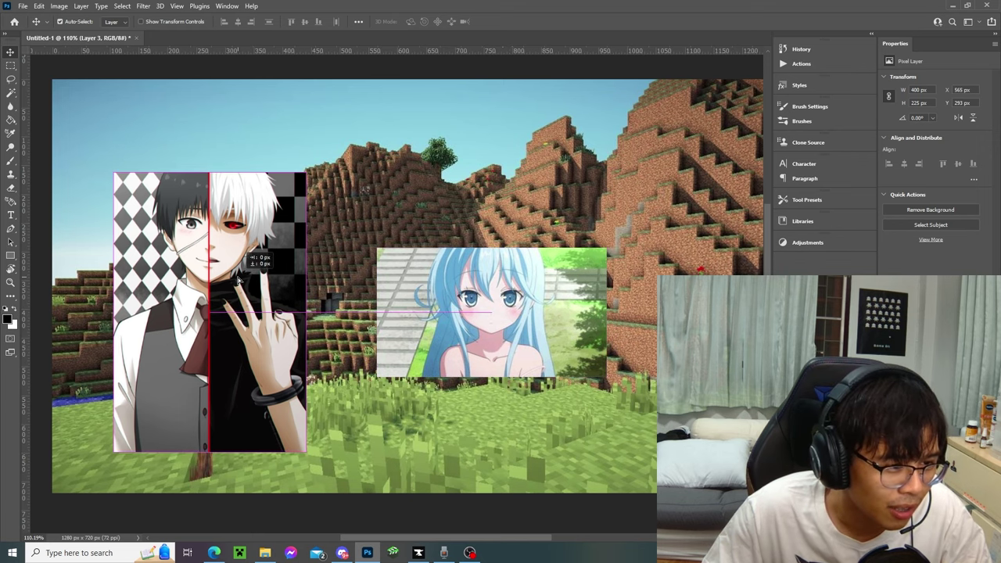
left_click_drag(239, 277, 233, 273)
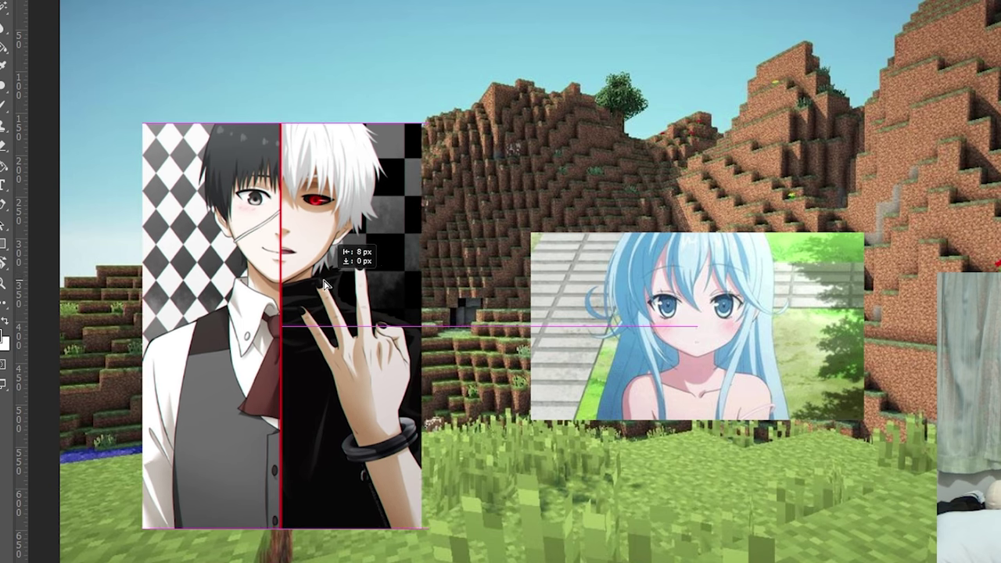
left_click_drag(324, 274, 341, 281)
Reposition the split-face picture at about X 118 px, Y 162 px and the blue-haired girl picture at about X 640 px, Y 308 px.
left_click_drag(739, 340, 772, 328)
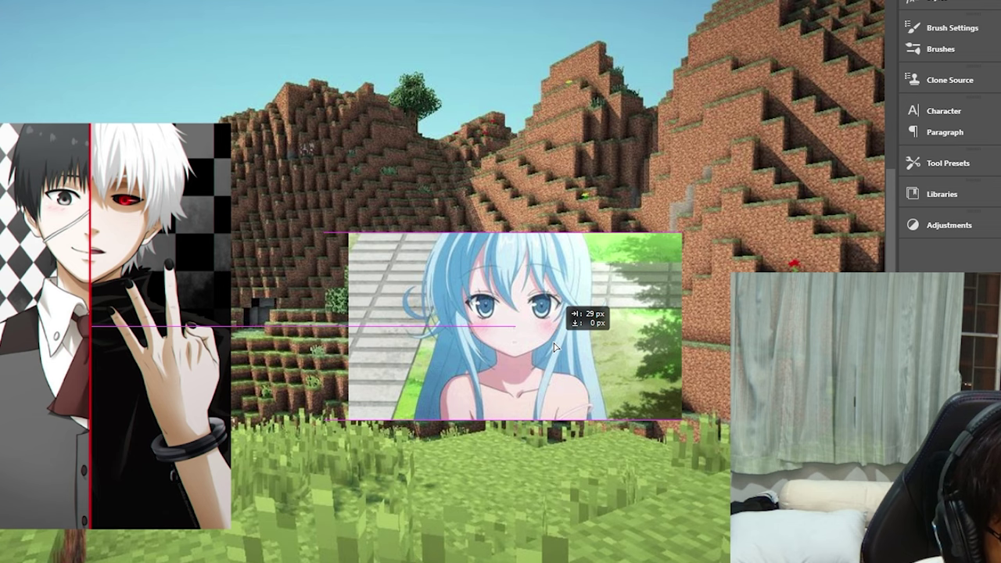
mouse_move(567, 334)
left_mouse_down()
mouse_move(571, 352)
mouse_move(560, 347)
left_mouse_up()
mouse_move(157, 331)
left_mouse_down()
mouse_move(184, 330)
mouse_move(174, 333)
left_mouse_up()
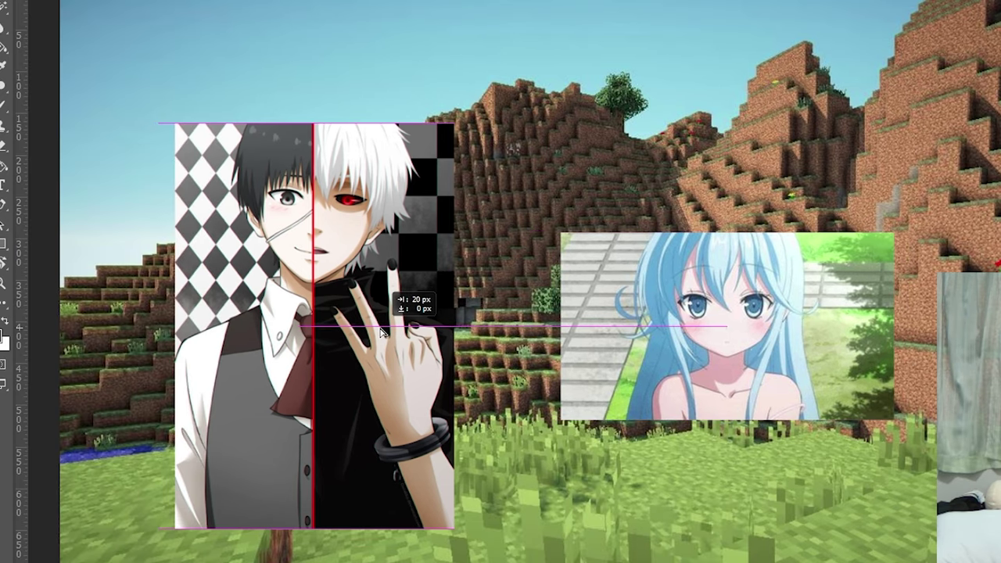
left_click_drag(384, 333, 364, 326)
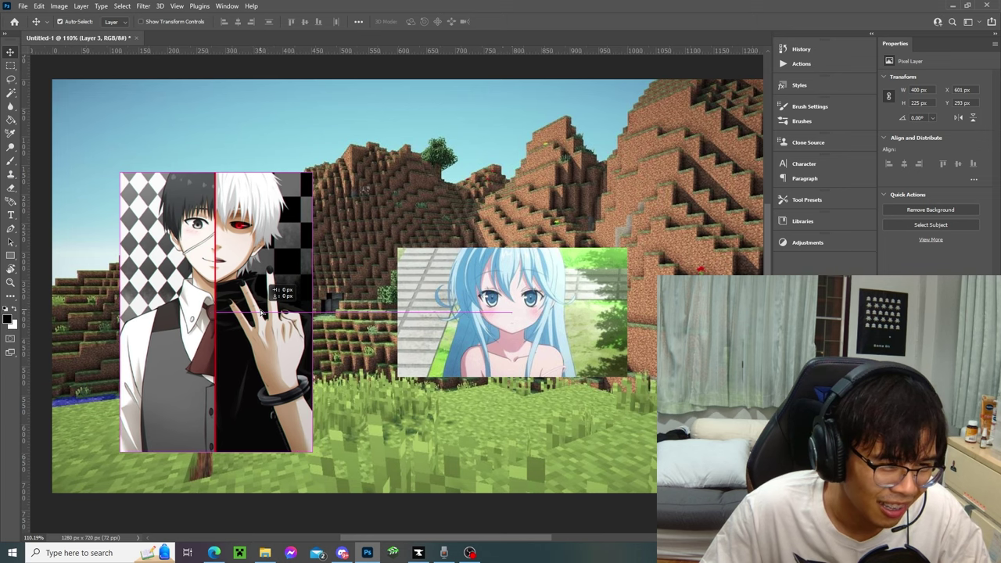
left_click_drag(261, 313, 266, 337)
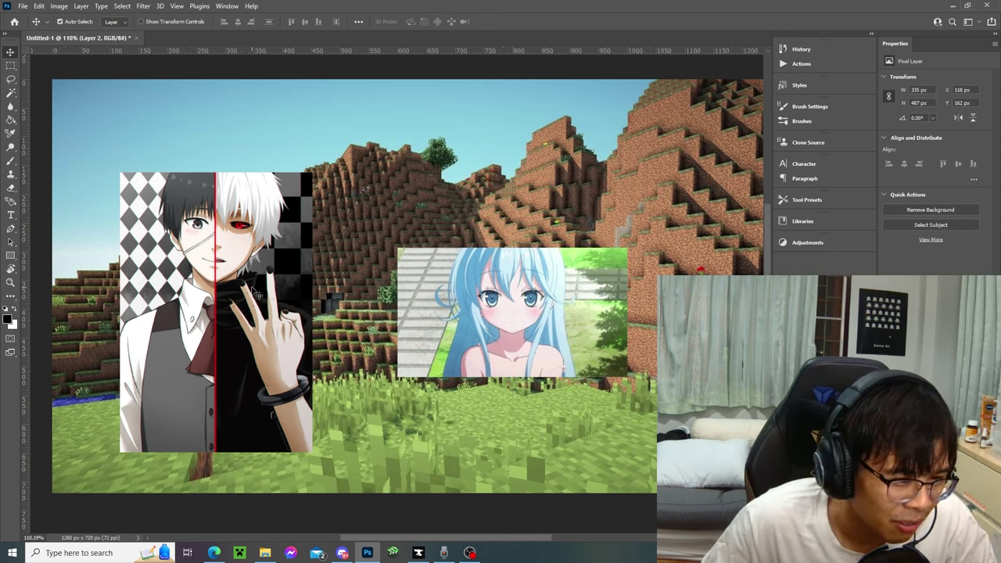
left_click_drag(252, 293, 266, 261)
left_click_drag(546, 334, 565, 343)
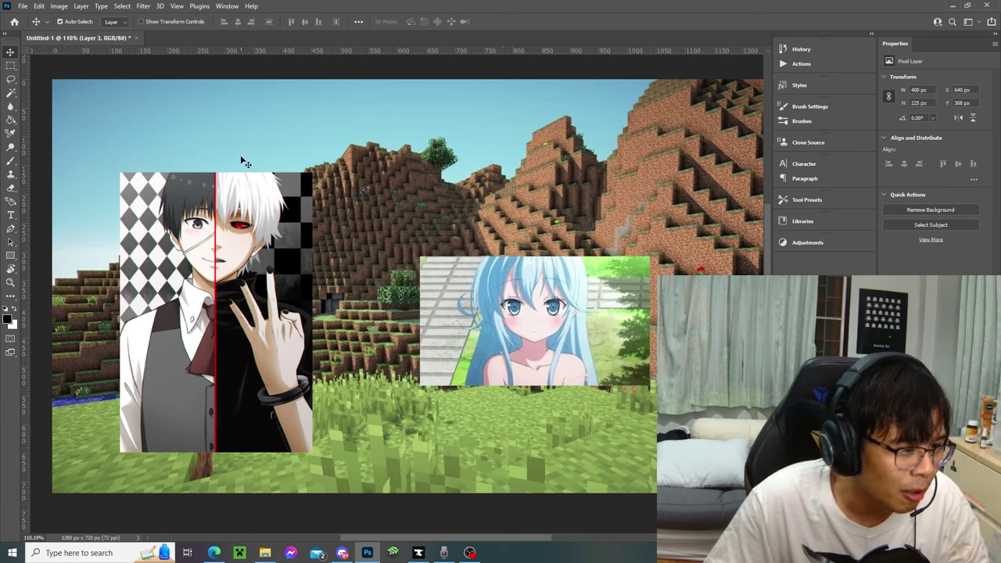
Enlarge the split-face picture to about 113.8% and shift it slightly up and left.
mouse_move(263, 288)
left_mouse_down()
mouse_move(276, 282)
mouse_move(273, 290)
left_mouse_up()
key("ctrl+t")
left_click_drag(324, 314, 351, 314)
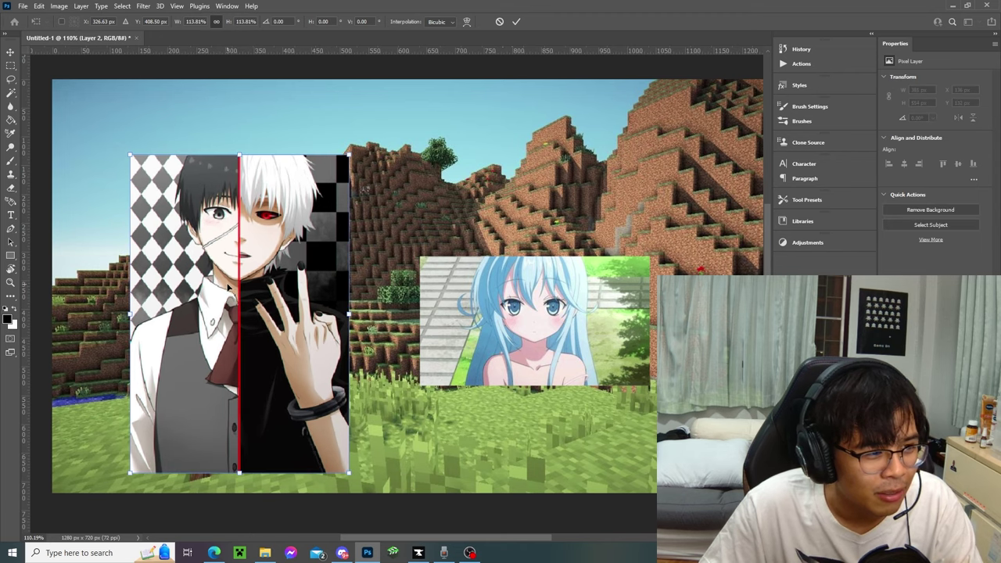
left_click_drag(228, 288, 214, 278)
left_click(10, 53)
Lower the blue-haired girl picture to about X 579 px, Y 444 px, and raise it back beside the split-face picture.
left_click_drag(533, 343, 502, 426)
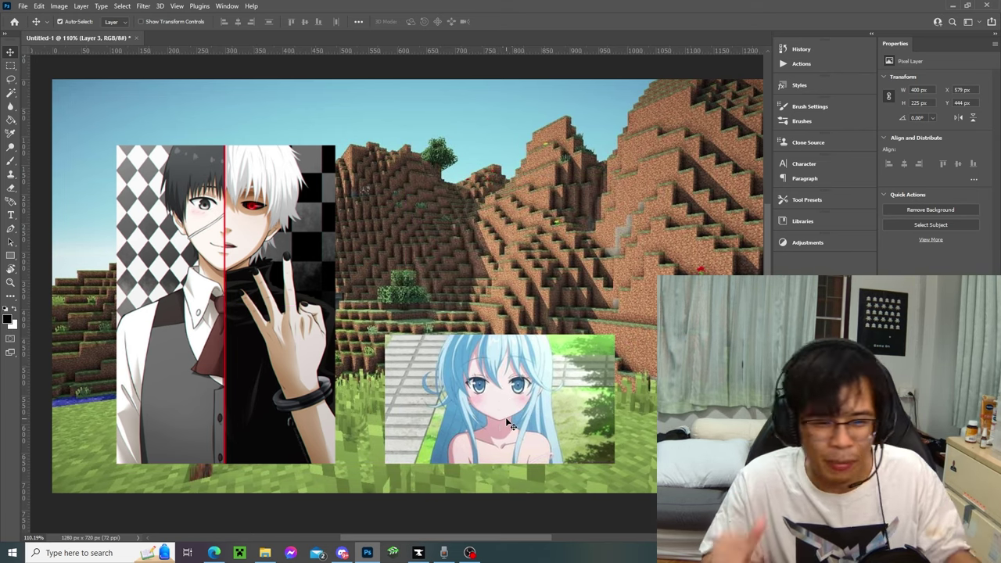
mouse_move(255, 285)
left_mouse_down()
mouse_move(271, 266)
mouse_move(263, 293)
left_mouse_up()
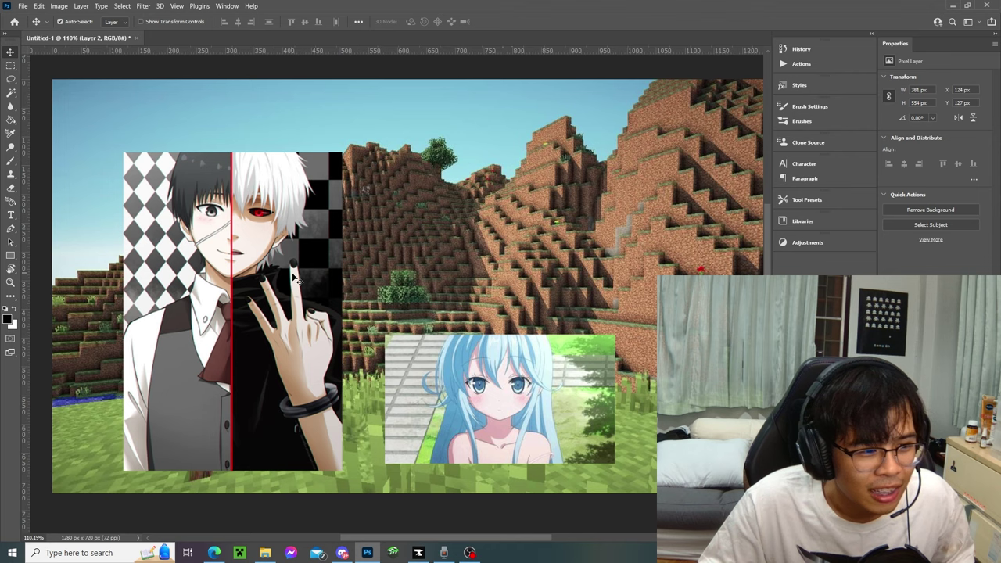
left_click_drag(427, 372, 428, 290)
mouse_move(271, 306)
left_mouse_down()
mouse_move(281, 278)
mouse_move(273, 311)
left_mouse_up()
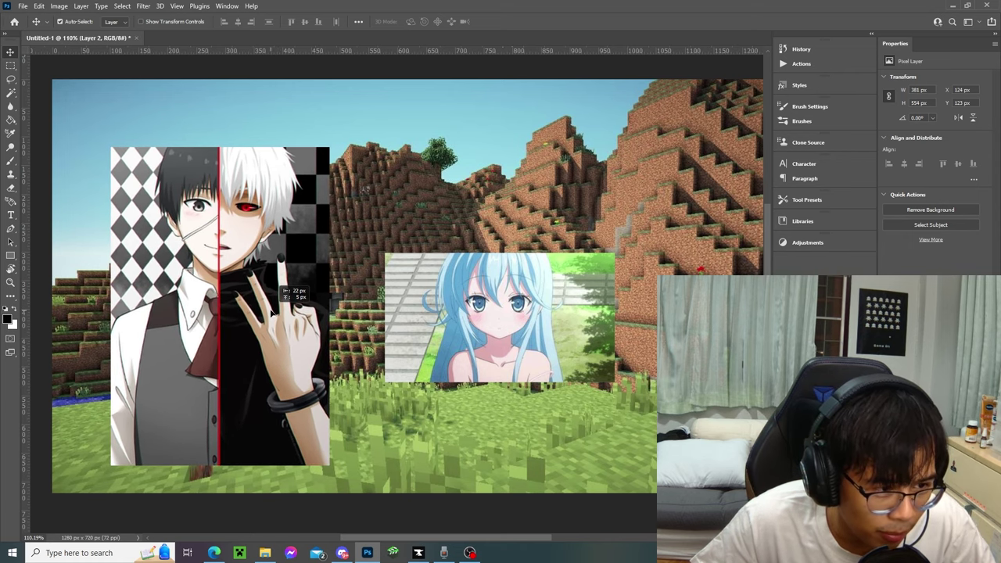
Shift the split-face and blue-haired girl pictures further right across the landscape.
left_click_drag(522, 354, 545, 338)
mouse_move(286, 316)
left_mouse_down()
mouse_move(294, 310)
mouse_move(274, 293)
mouse_move(298, 307)
left_mouse_up()
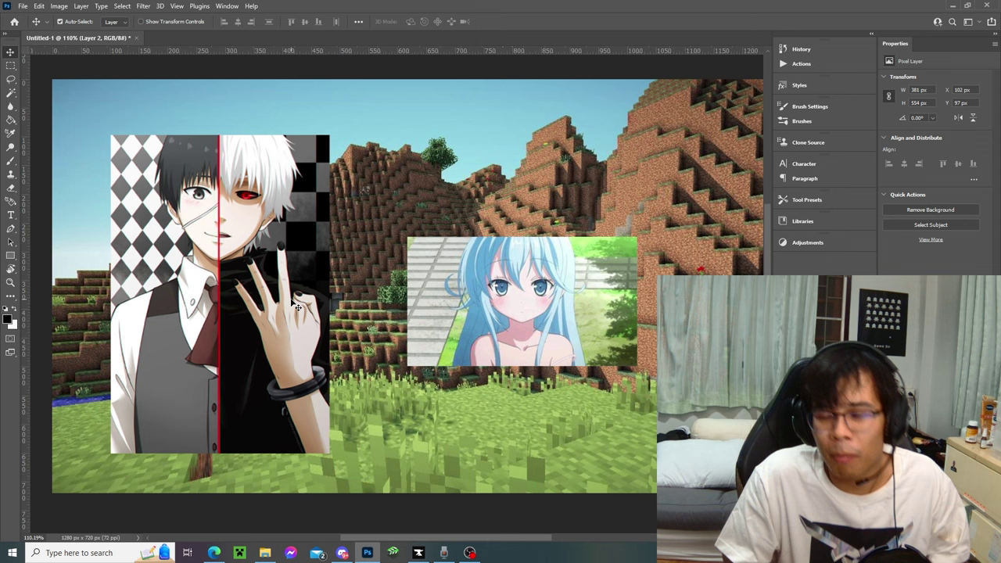
left_click_drag(298, 306, 344, 305)
left_click_drag(479, 256, 516, 258)
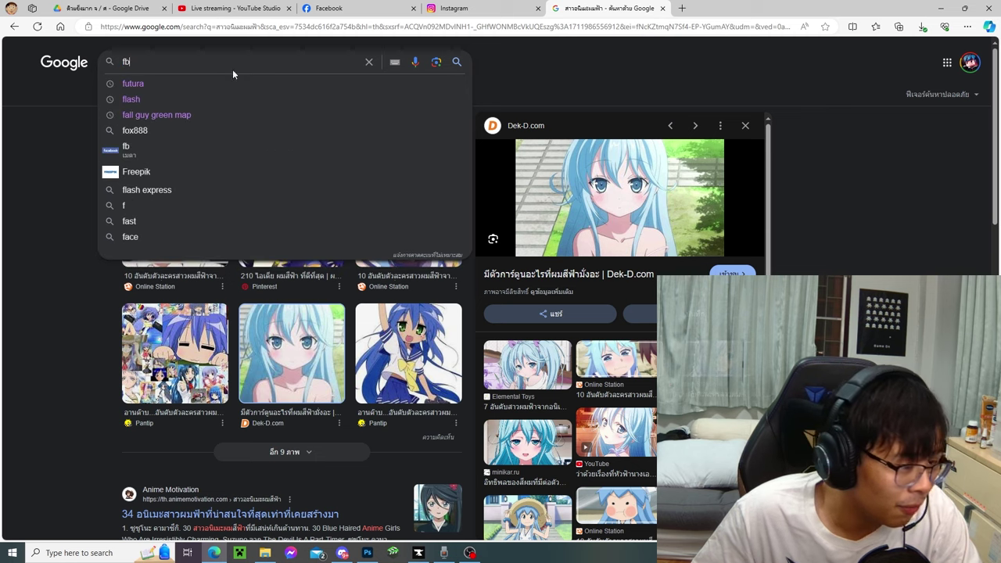
Search Google Images for "fb'", copy the round Facebook logo from th-th.facebook.com and return to Photoshop.
key("Return")
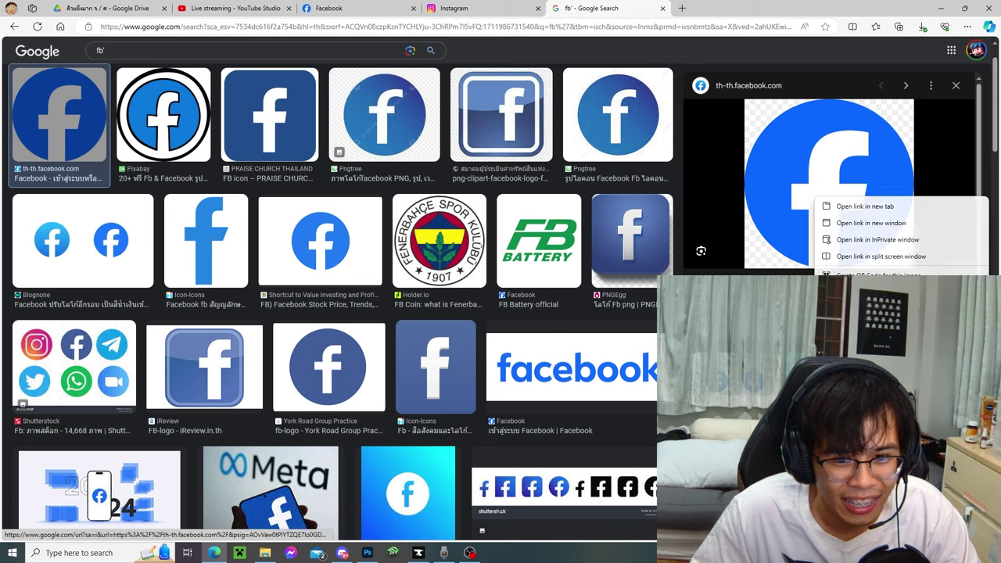
left_click(858, 308)
left_click(368, 552)
Paste the Facebook logo and place it between the two character pictures at about X 478 px, Y 278 px.
key("ctrl+v")
key("ctrl+t")
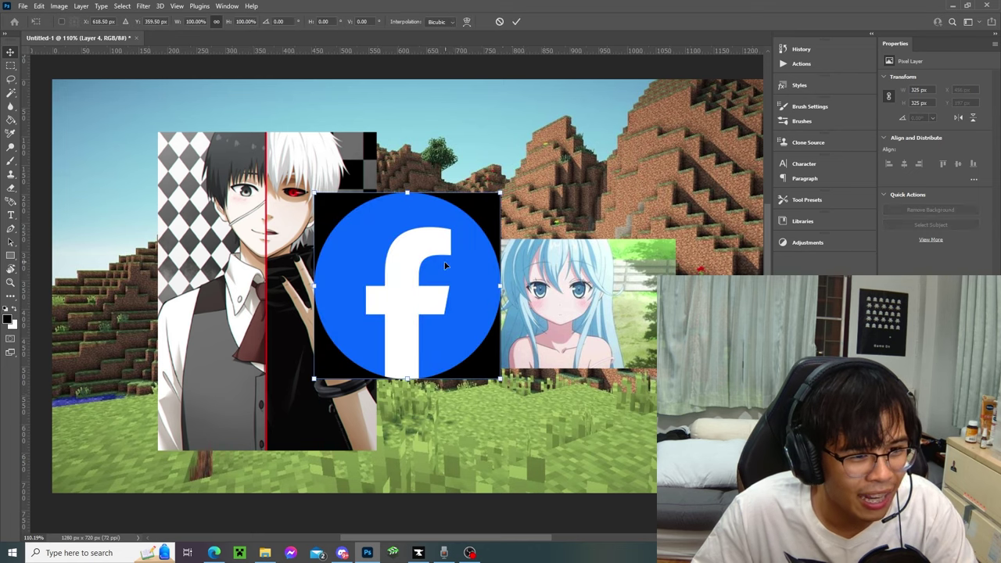
left_click_drag(445, 266, 462, 325)
left_click(10, 51)
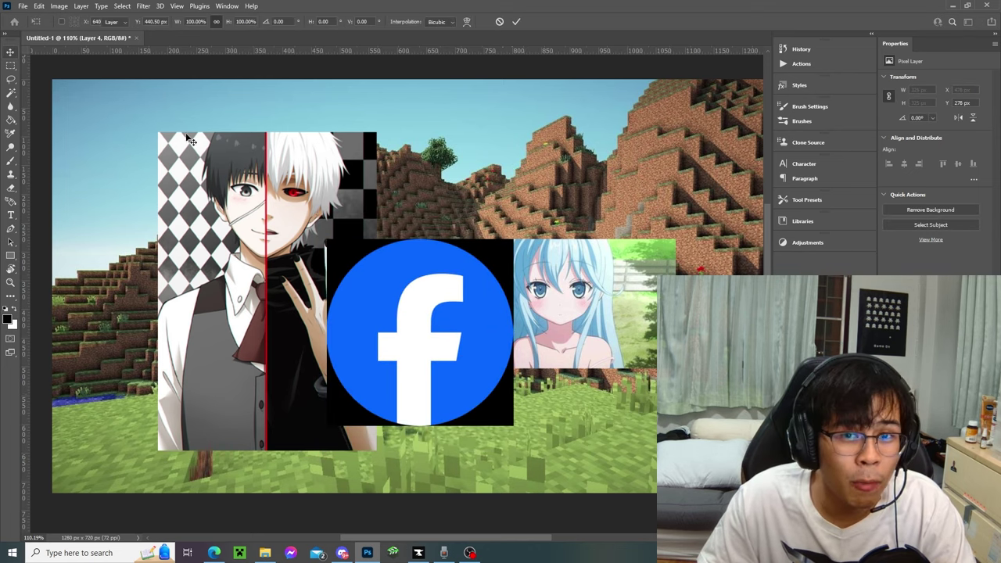
Move the split-face picture to about X 97 px, Y 83 px and the blue-haired girl picture up and right, clear of the Facebook logo.
left_click_drag(313, 219, 243, 214)
left_click_drag(615, 267, 689, 231)
left_click_drag(268, 230, 287, 229)
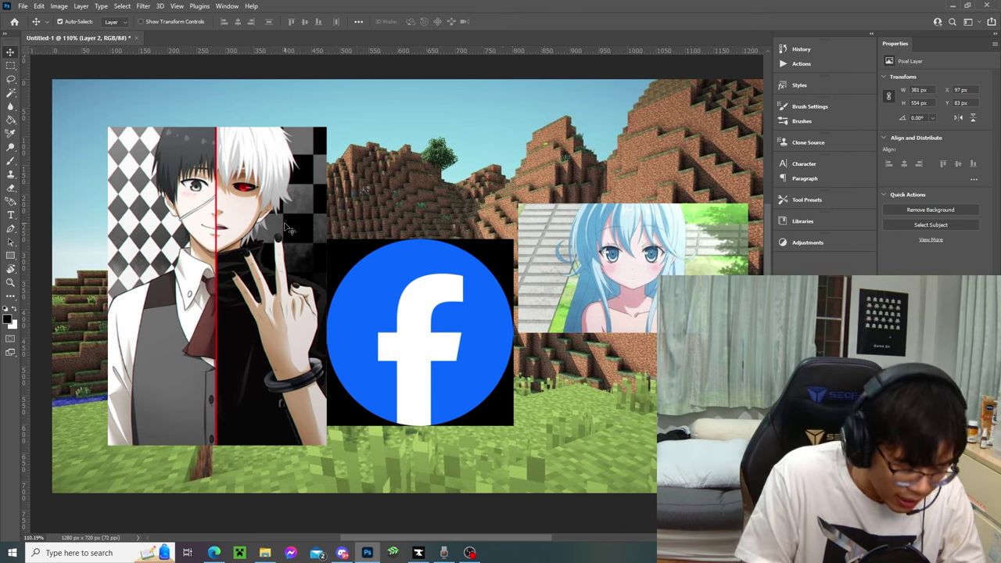
Move the split-face picture to about X 260 px and the blue-haired girl picture to about X 803 px, level with the logo's top edge.
left_click_drag(248, 184, 342, 184)
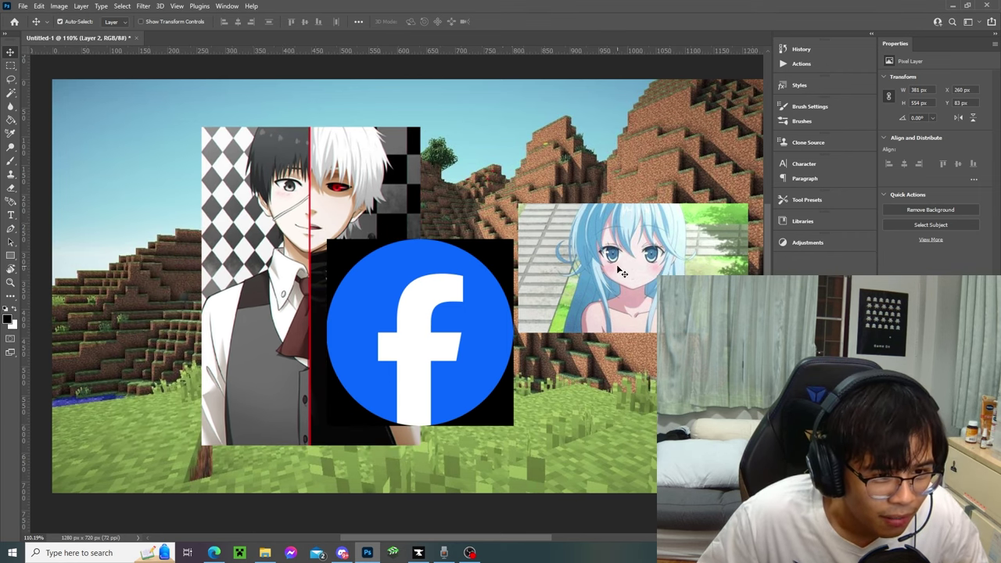
left_click_drag(608, 267, 604, 285)
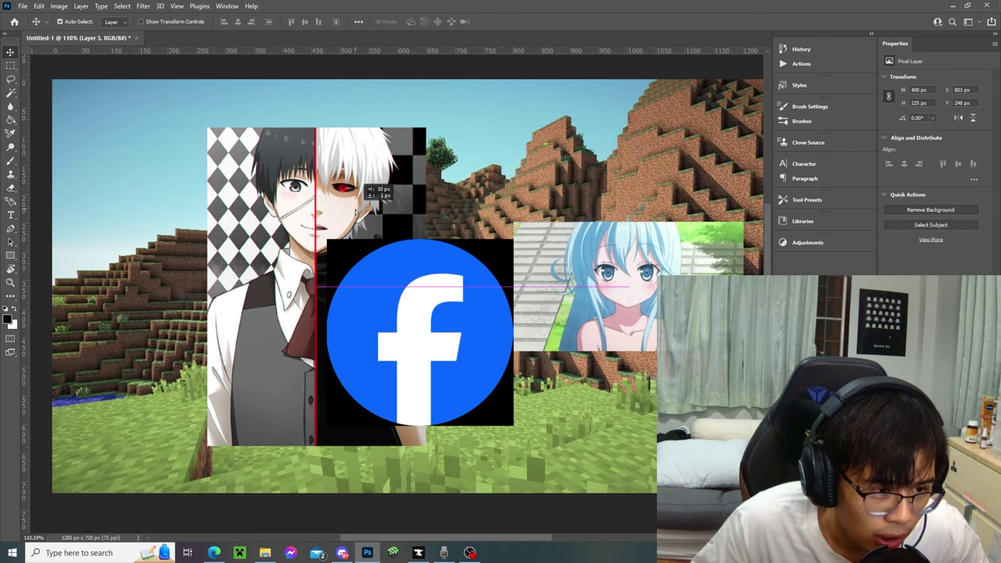
key("shift+Down")
key("shift+Down")
key("shift+Down")
Move the split-face picture left to about X 180 px, Y 83 px and the blue-haired girl picture slightly right of the Facebook logo.
left_click_drag(358, 211, 350, 212)
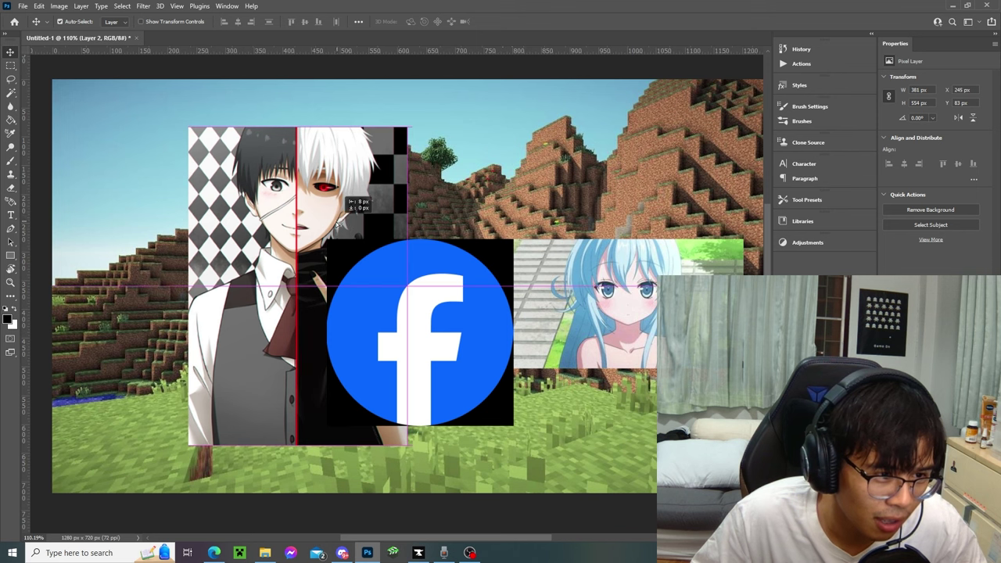
left_click_drag(568, 287, 576, 288)
left_click_drag(330, 205, 297, 204)
Try enlarging the split-face picture to about 144% and flipping it horizontally.
key("ctrl+t")
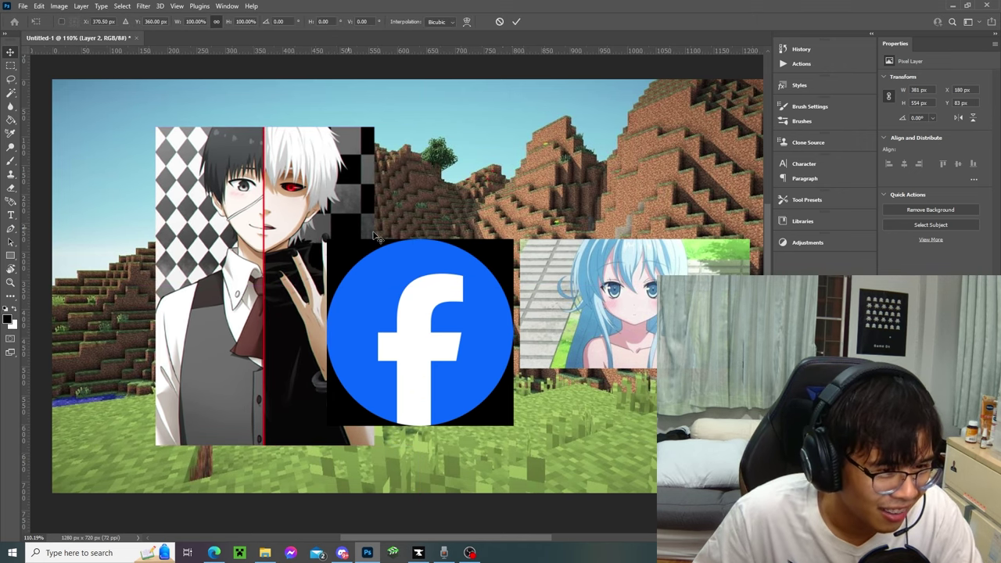
left_click_drag(374, 286, 471, 286)
right_click(368, 253)
left_click(383, 422)
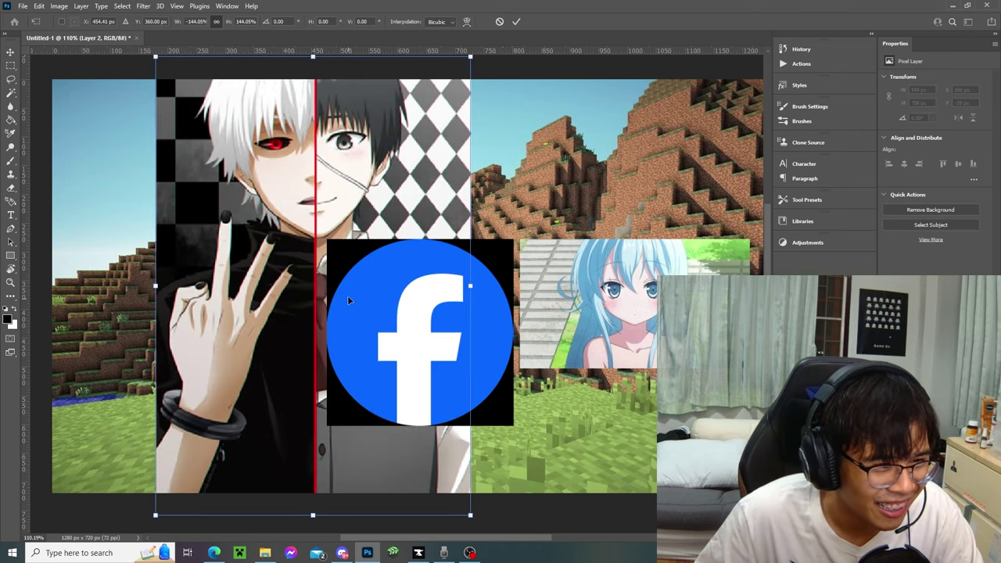
left_click_drag(347, 296, 329, 322)
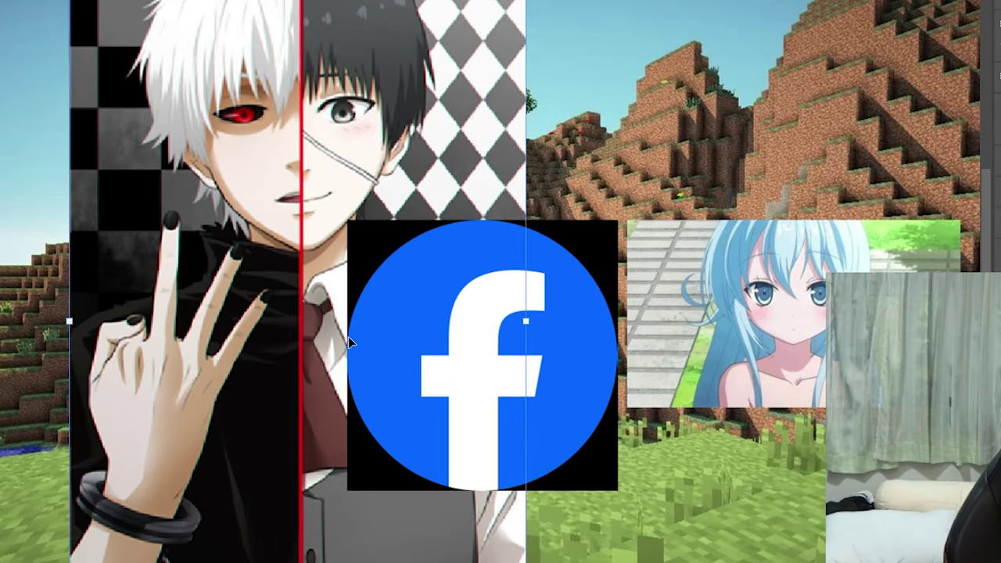
left_click_drag(526, 341, 435, 321)
left_click_drag(330, 296, 356, 269)
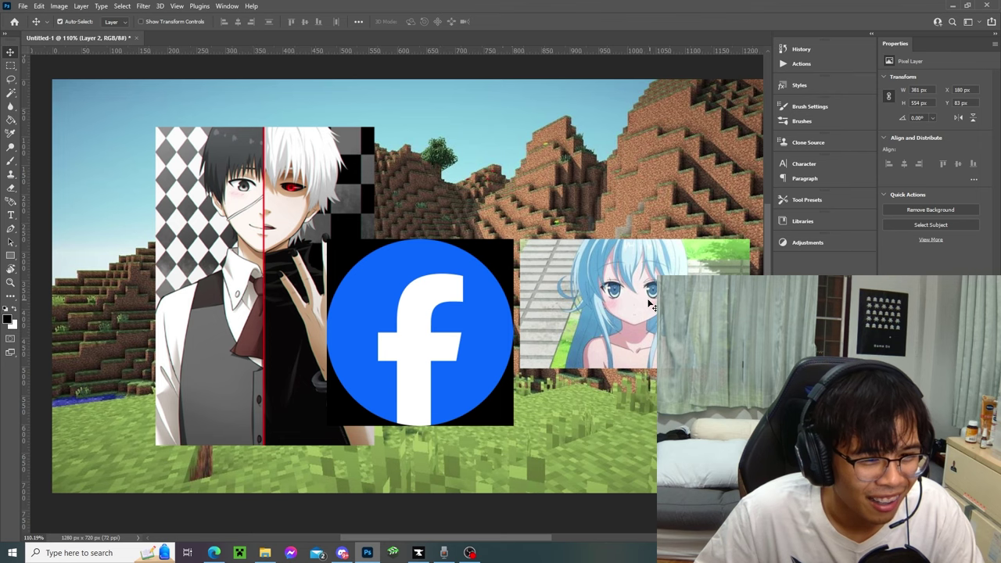
Slide the blue-haired girl picture left against the Facebook logo and delete the split-face picture.
left_click_drag(637, 297, 632, 295)
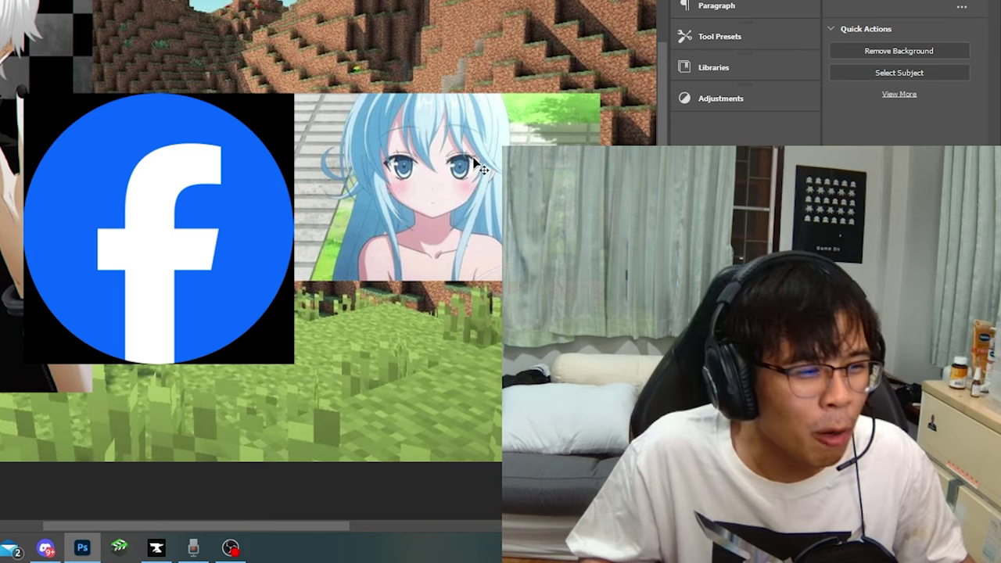
left_click_drag(285, 200, 277, 209)
key("Delete")
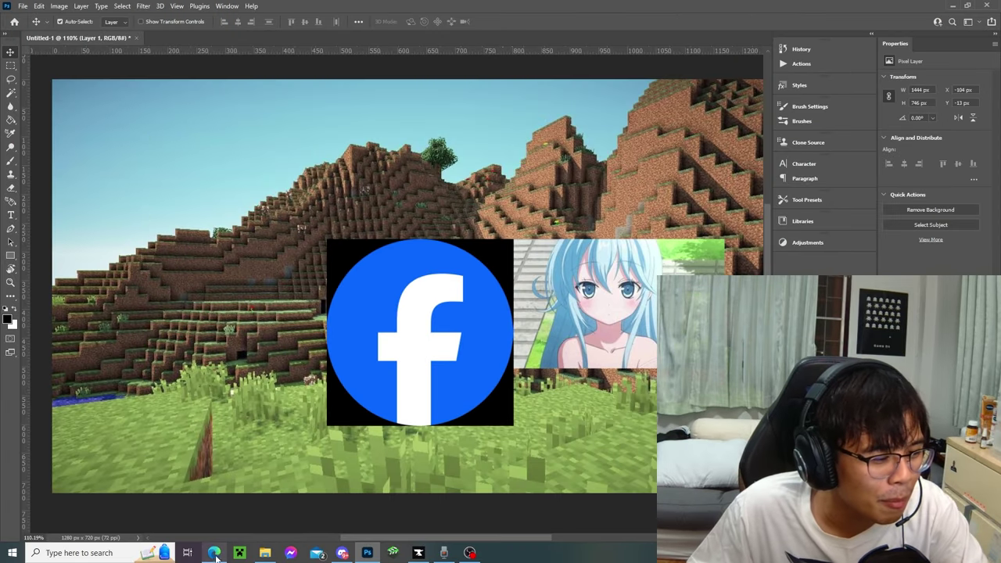
Switch to the browser and search Google Images for "พระเอกแฟนเช่า".
left_click(213, 553)
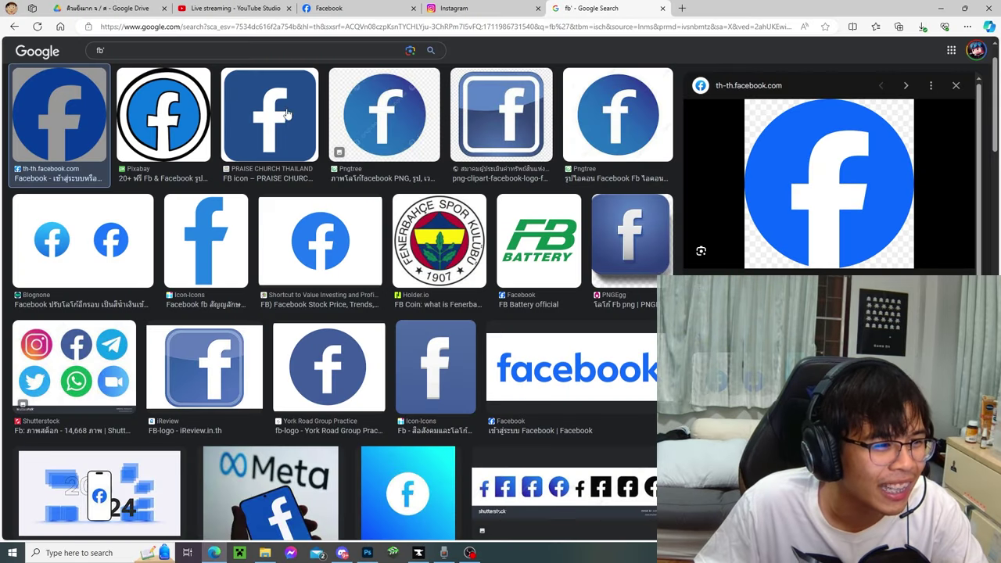
left_click(267, 51)
key("ctrl+a")
type("พระเอกแฟนเช่า")
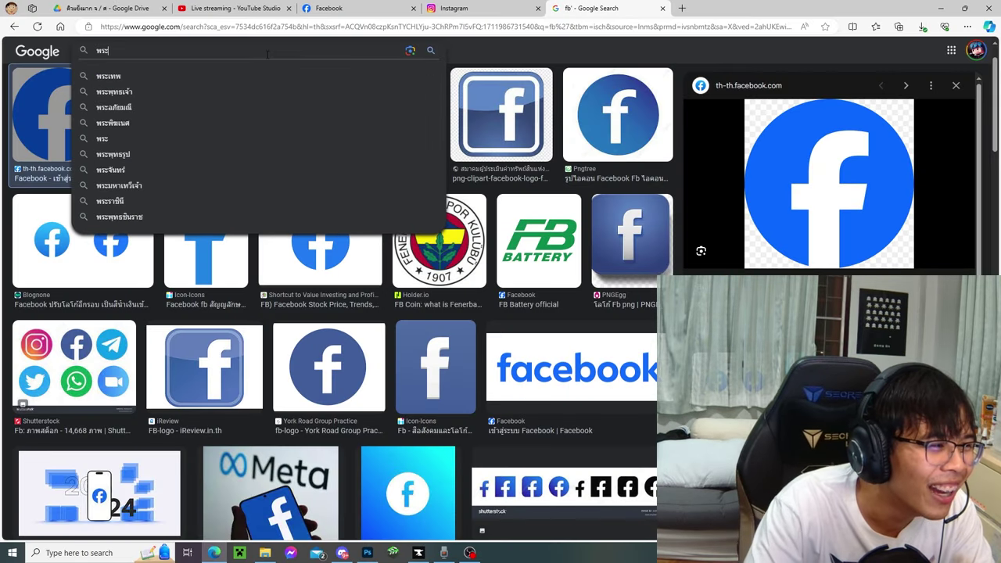
key("Return")
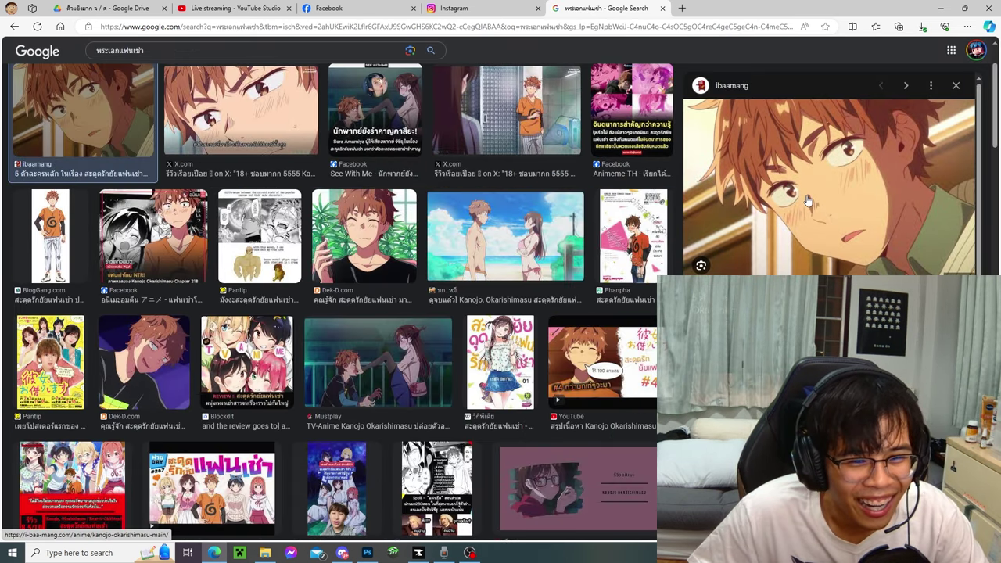
Copy the large preview of the red-haired boy from the image results and paste it into the Photoshop document.
right_click(809, 202)
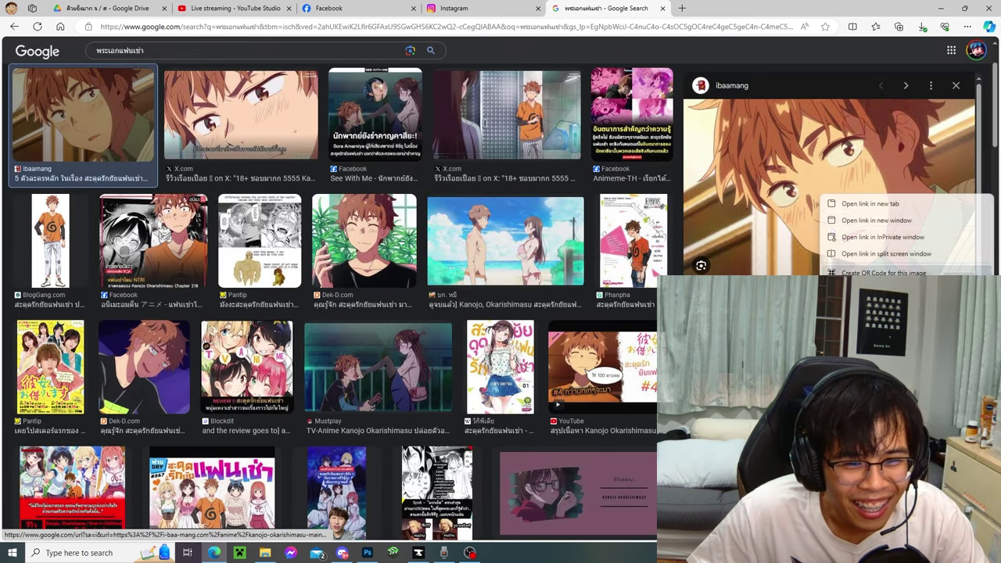
left_click(882, 81)
left_click(939, 6)
key("ctrl+v")
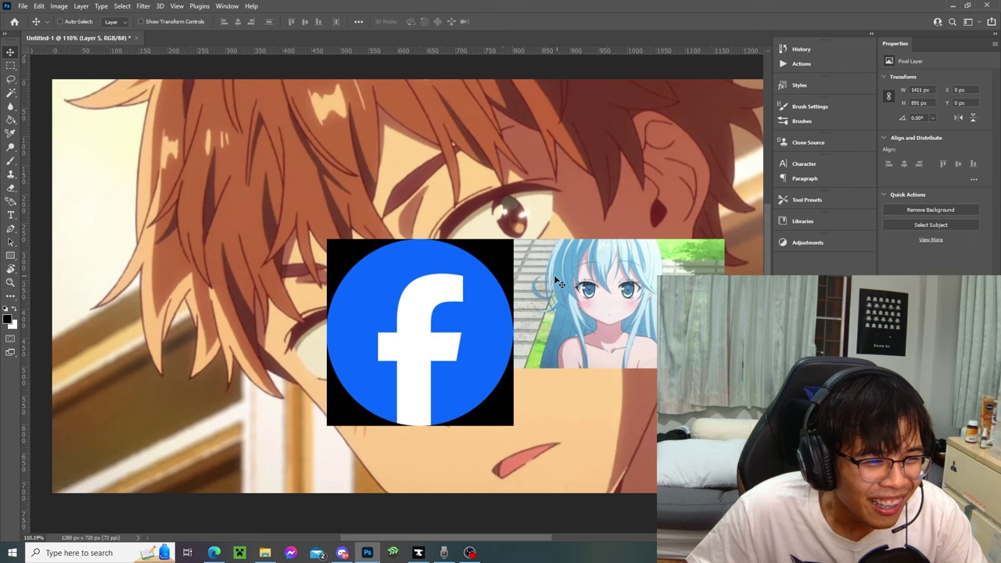
Shrink the pasted red-haired boy picture to about 508 × 320 px and place it on the left half of the landscape.
key("ctrl+t")
left_click_drag(421, 288, 587, 199)
left_click_drag(218, 246, 143, 289)
left_click_drag(457, 288, 382, 300)
key("Return")
Scale the Facebook logo to about 59% and place it at the canvas's top edge above the boy picture.
left_click_drag(437, 328, 470, 300)
key("ctrl+t")
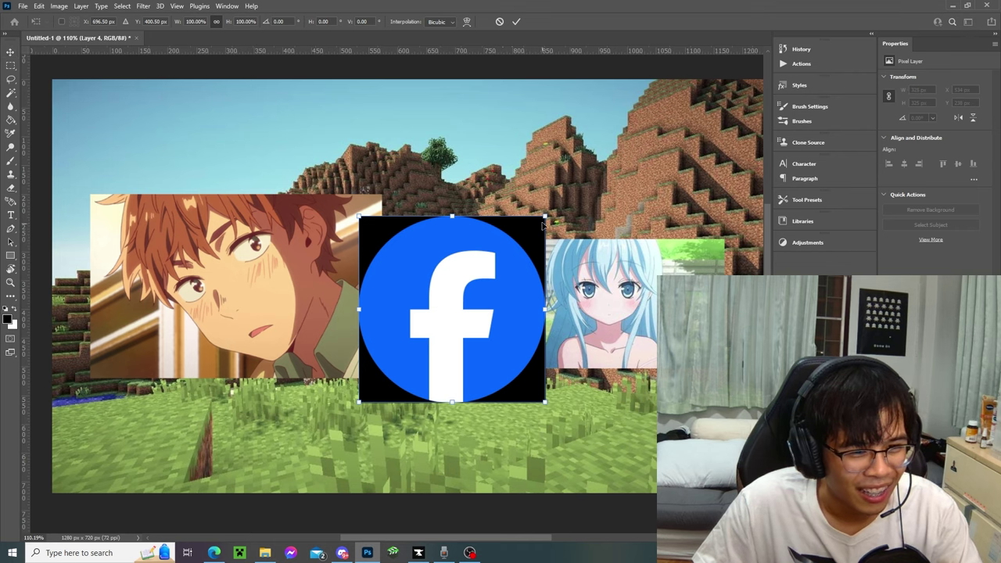
left_click_drag(544, 225, 469, 292)
left_click_drag(414, 347, 177, 163)
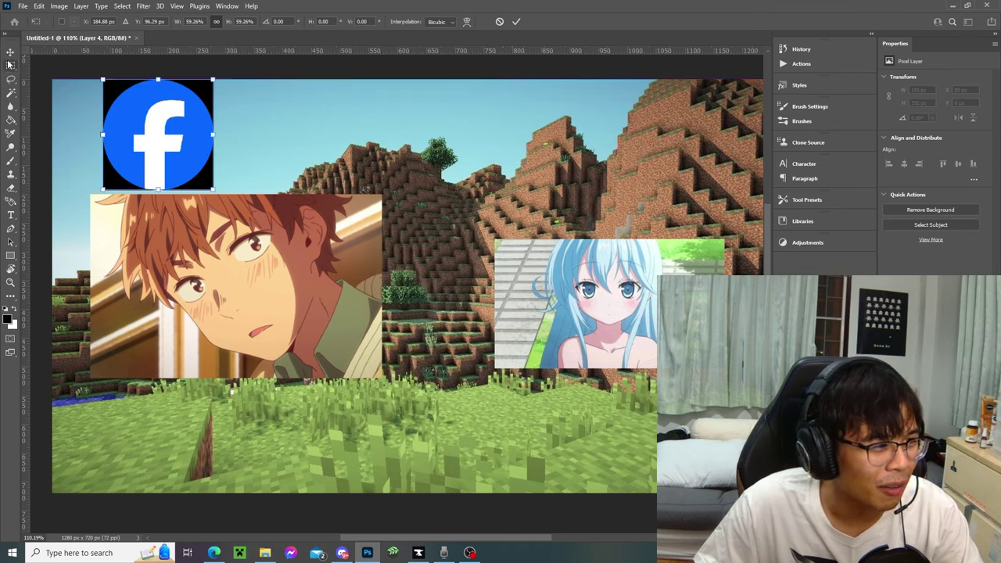
key("Return")
Move the blue-haired girl picture to about X 719 px, Y 248 px and the Facebook logo to about X 606 px, Y 22 px.
left_click_drag(640, 333, 571, 305)
left_click_drag(572, 284, 578, 320)
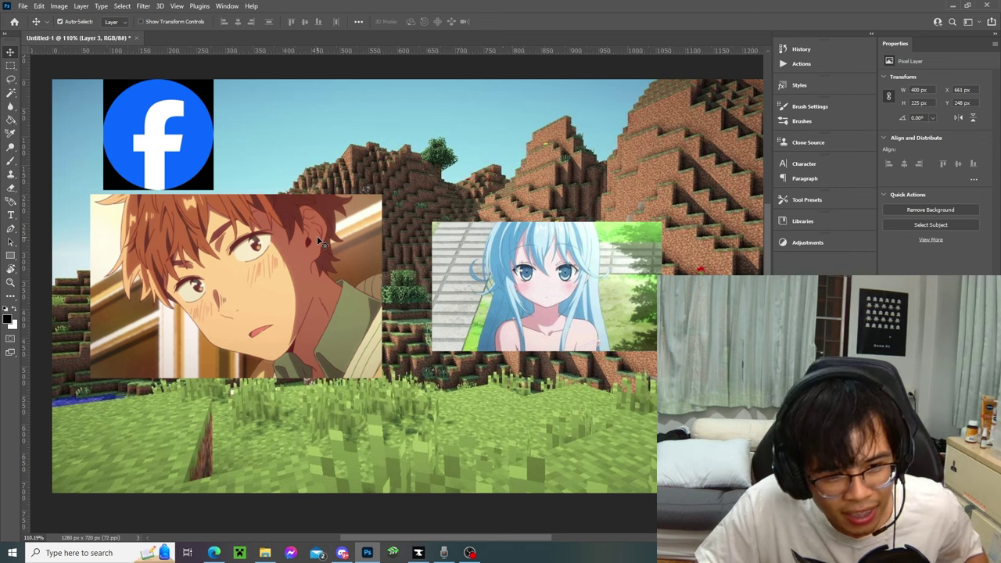
left_click_drag(537, 298, 580, 294)
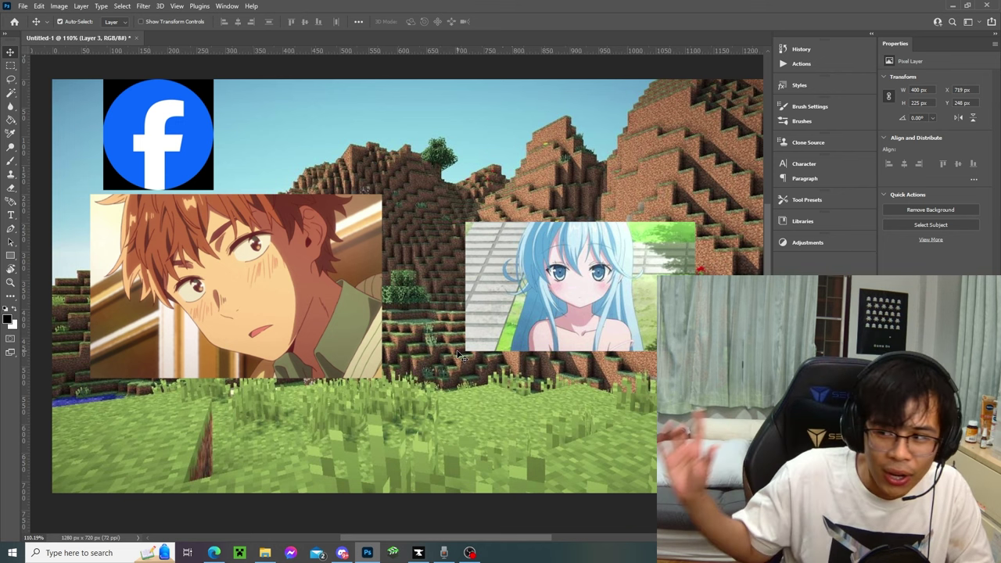
left_click_drag(199, 156, 376, 164)
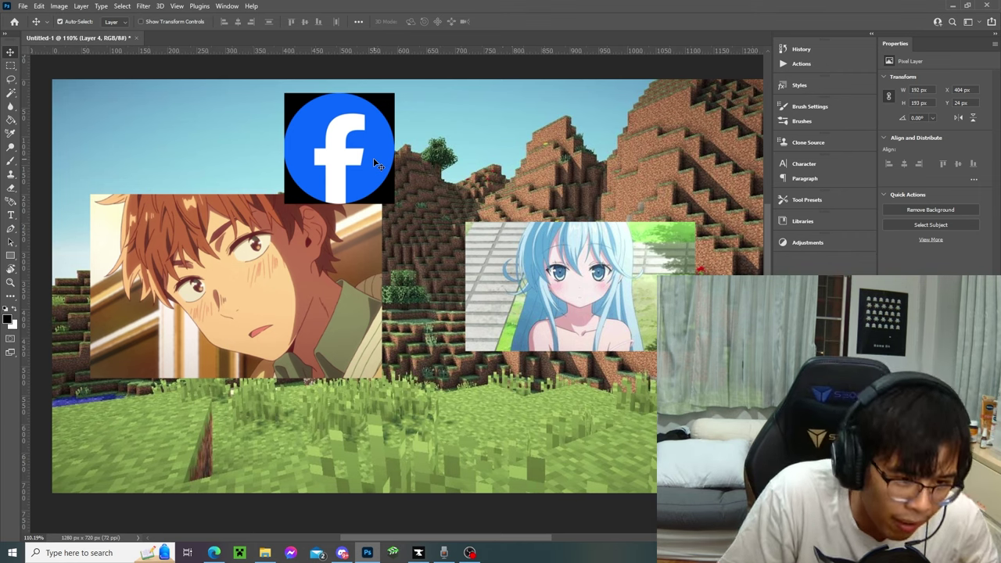
left_click_drag(370, 111, 440, 123)
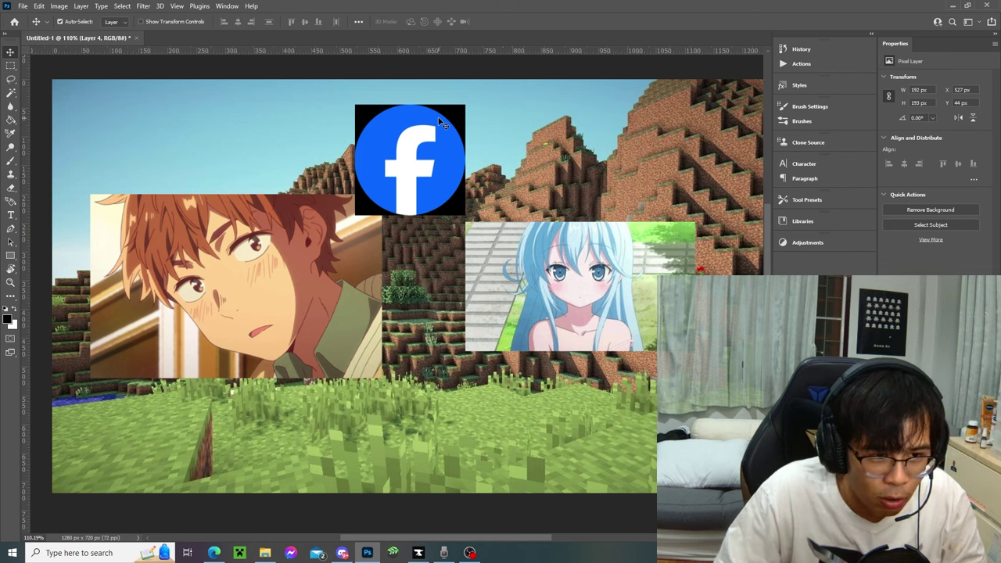
left_click_drag(409, 186, 450, 176)
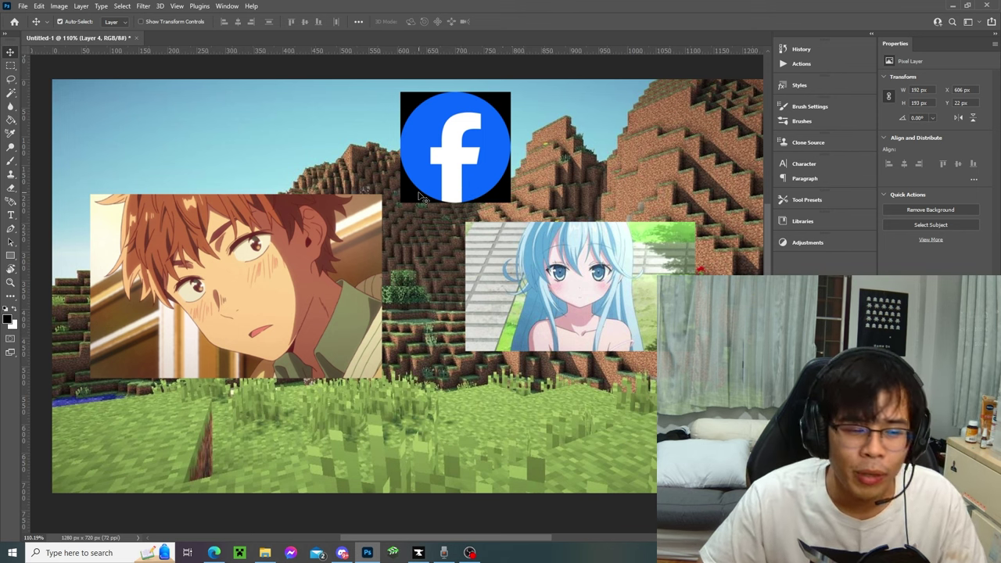
Nudge the landscape background slightly to about X -116 px and the red-haired boy picture to about X 58 px, Y 201 px.
left_click(277, 297)
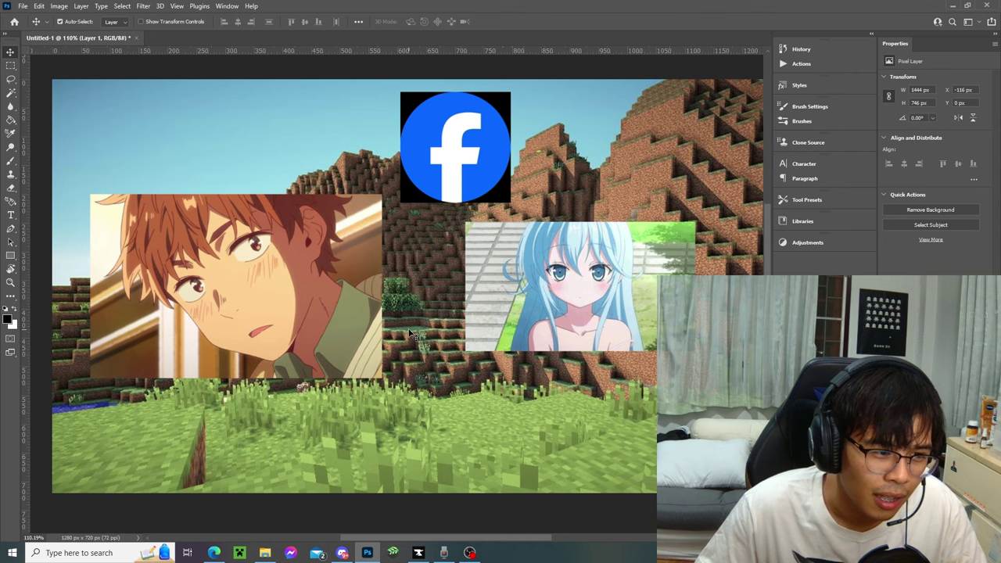
left_click(419, 327)
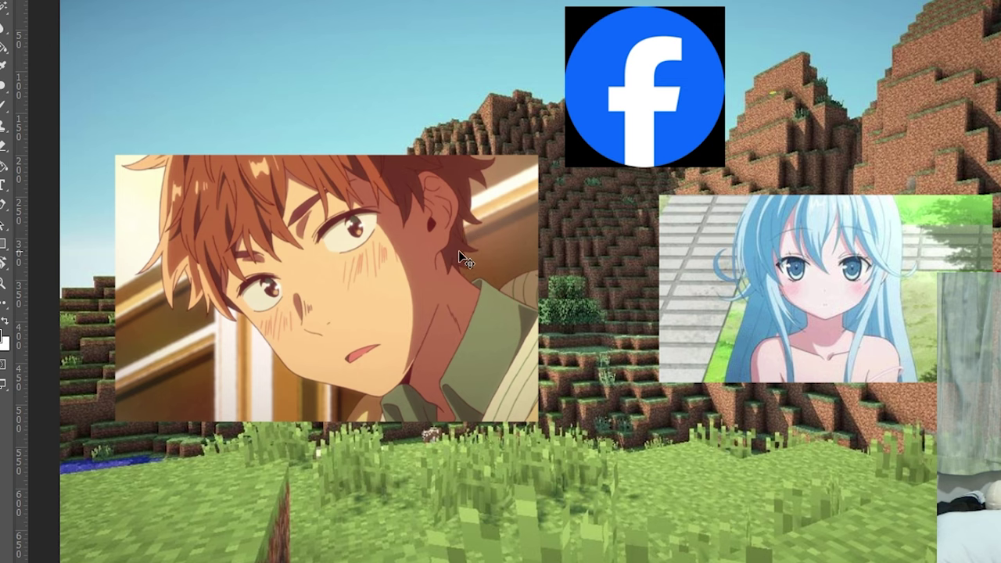
left_click_drag(328, 258, 321, 269)
left_click_drag(451, 256, 453, 257)
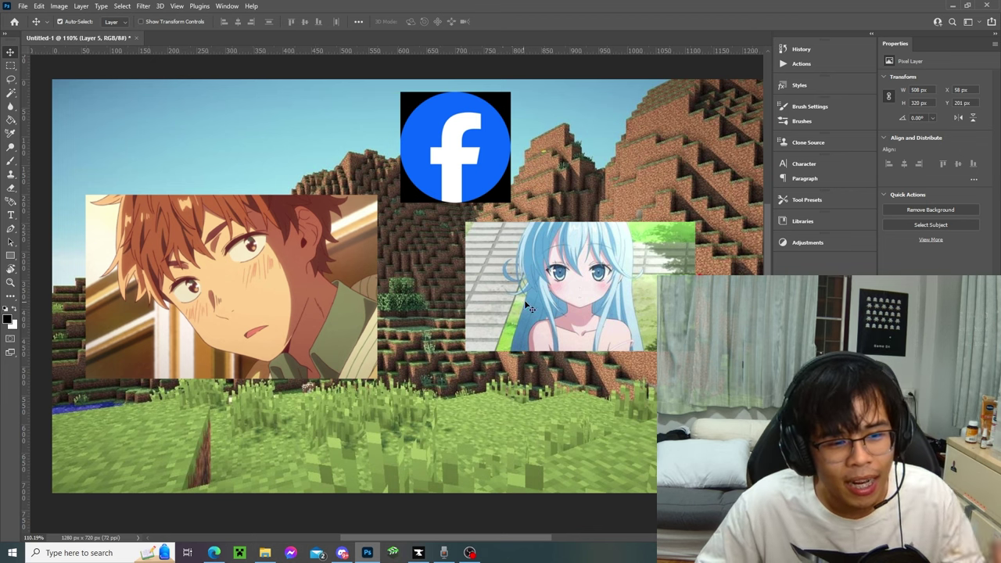
Shift the boy and blue-haired girl pictures together slightly right and down, and delete the girl picture.
mouse_move(574, 316)
left_mouse_down()
mouse_move(550, 316)
mouse_move(592, 271)
mouse_move(550, 294)
mouse_move(591, 275)
mouse_move(325, 523)
mouse_move(486, 311)
mouse_move(609, 313)
mouse_move(578, 330)
left_mouse_up()
key("ctrl+t")
key("Return")
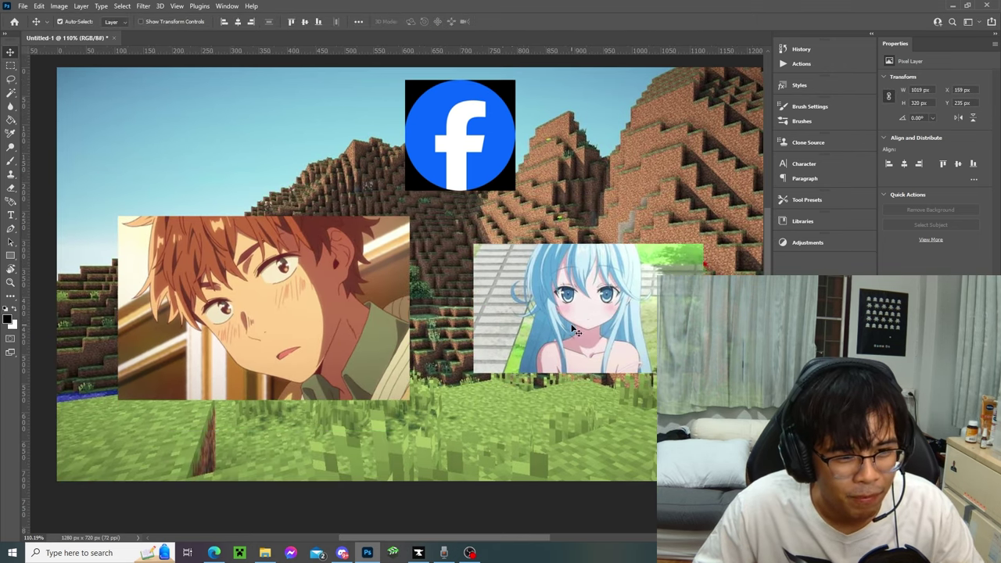
left_click_drag(579, 296, 619, 384)
key("Delete")
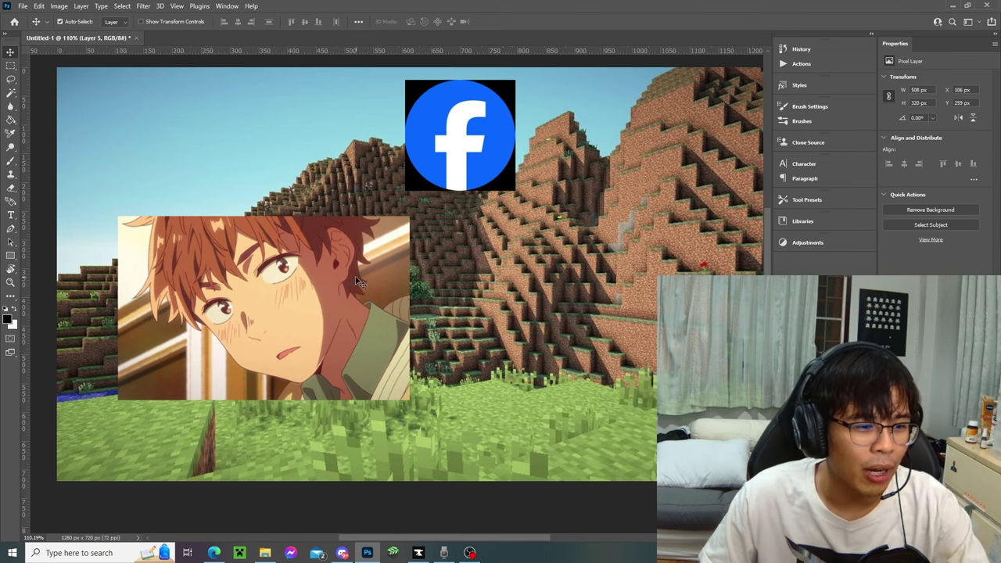
Move the red-haired boy picture toward the canvas centre and enlarge it to about 641 × 404 px.
left_click_drag(343, 278, 493, 283)
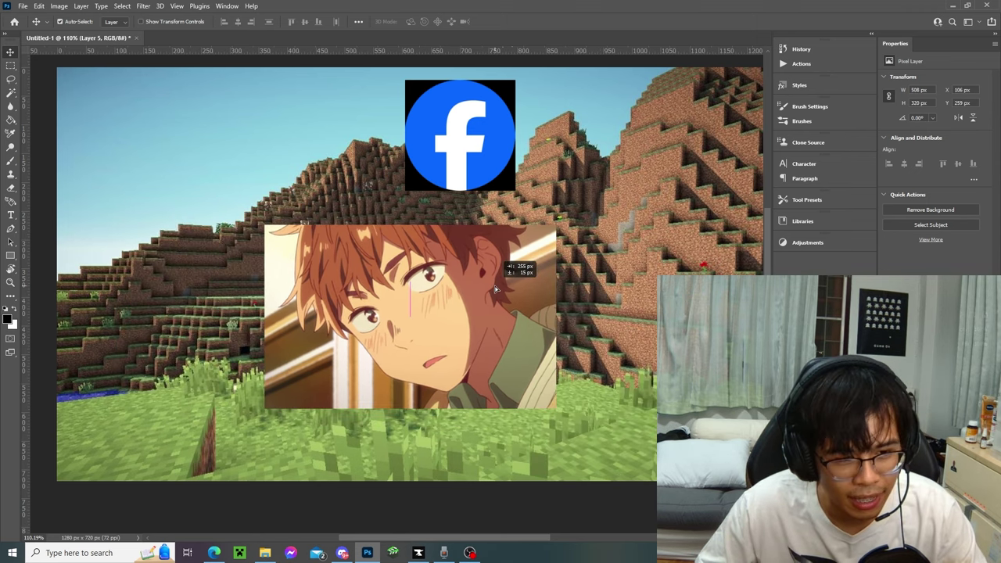
key("ctrl+t")
left_click_drag(557, 319, 632, 318)
key("Return")
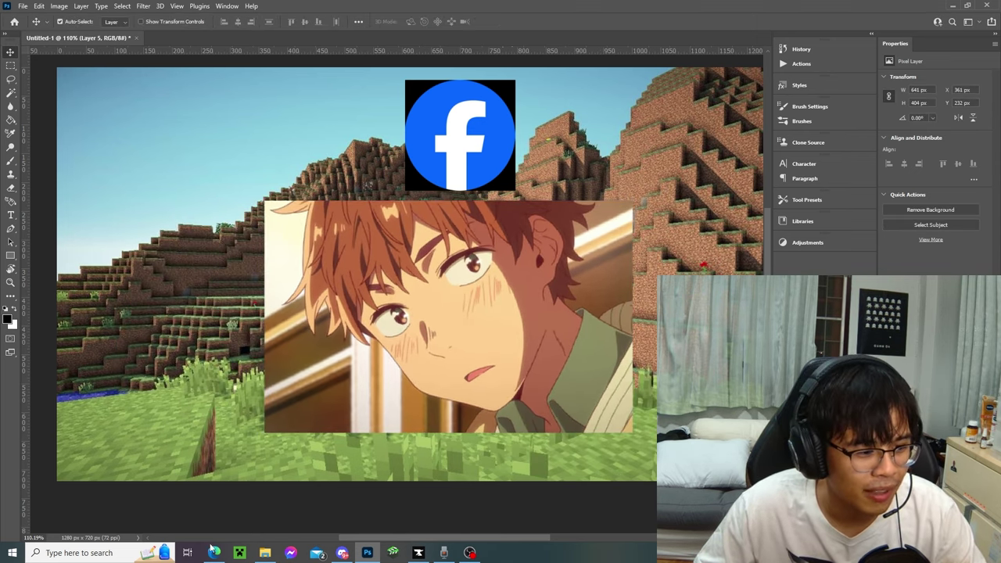
Find the saluting white-suited character image through the Desktop folder in File Explorer and place it in the Photoshop document.
left_click(213, 553)
left_click(265, 553)
scroll(435, 294, "up", 3)
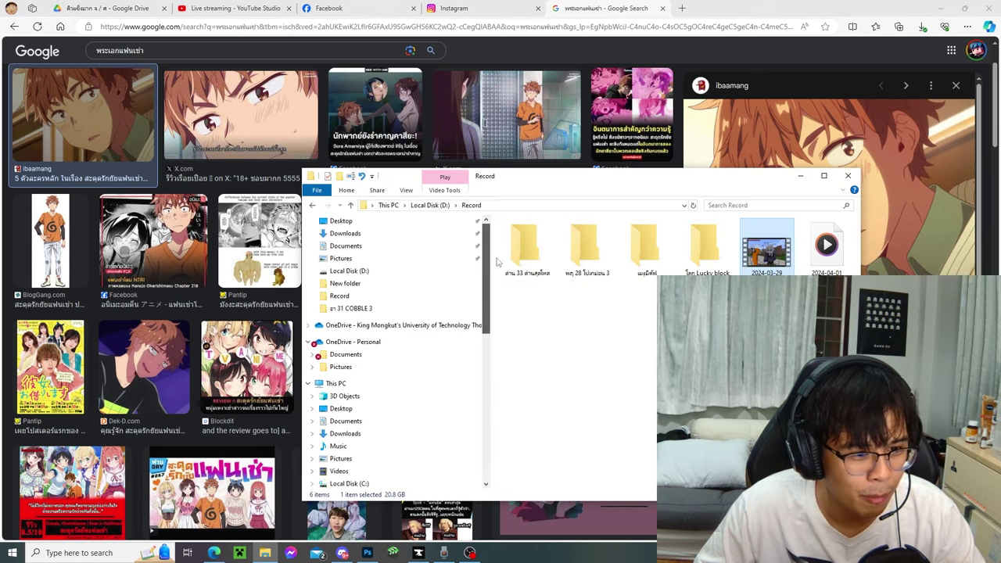
left_click(391, 242)
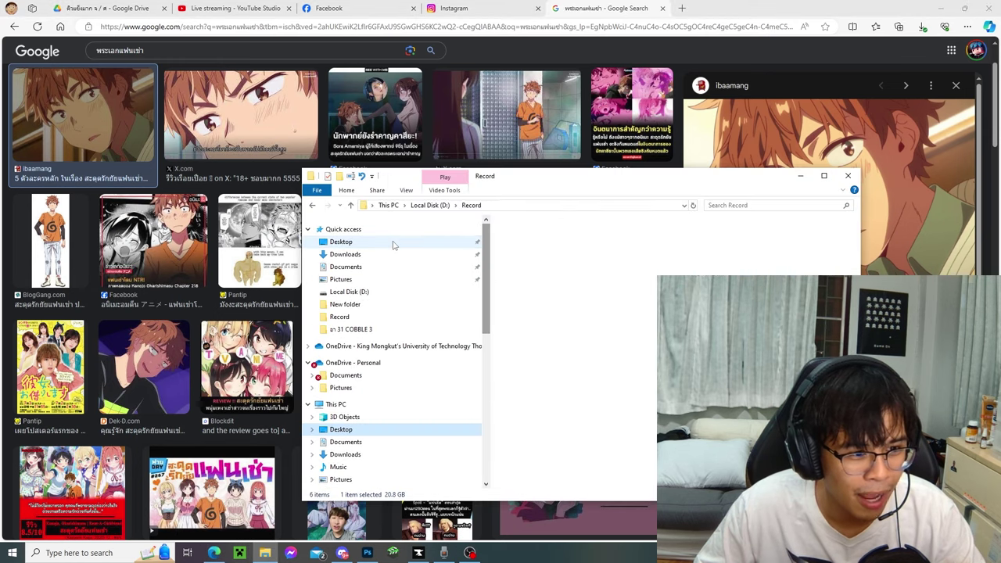
left_click(367, 553)
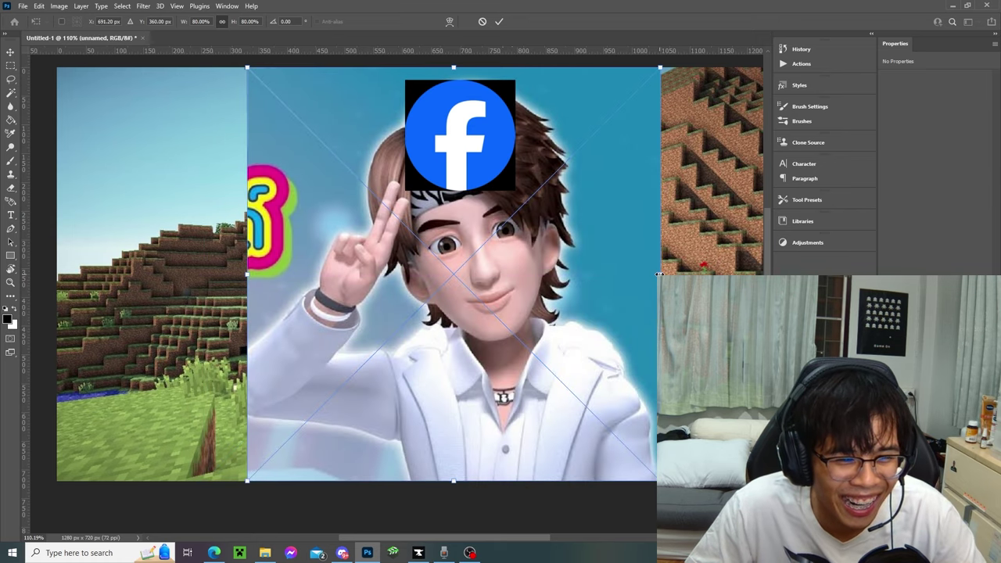
Shrink the placed white-suited character image and position it over the landscape's lower right area.
left_click_drag(660, 274, 408, 273)
left_click_drag(374, 270, 673, 364)
key("Return")
Move the red-haired boy picture to about X 157 px, Y 264 px and the white-suited character picture to its right.
left_click_drag(450, 285, 315, 298)
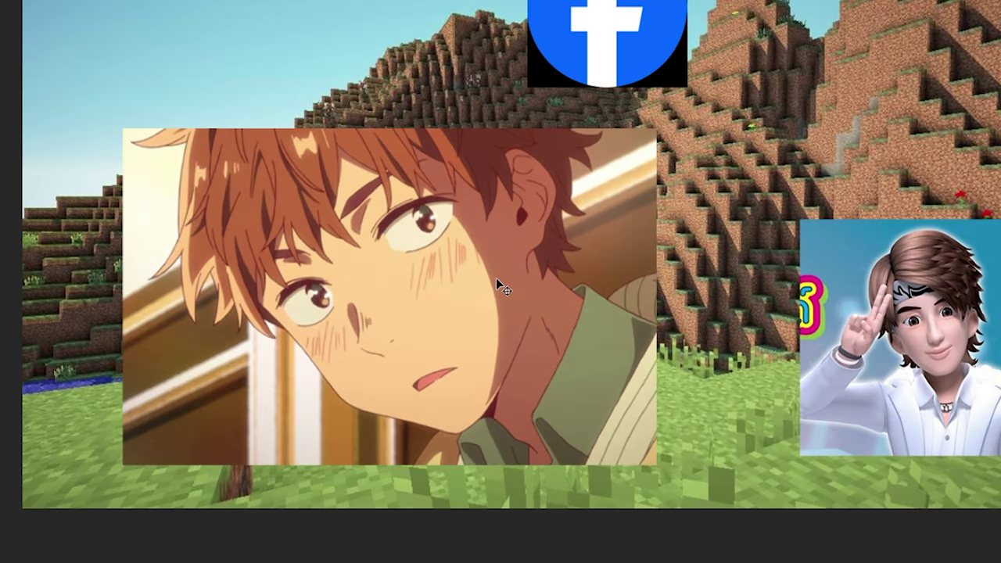
left_click_drag(496, 278, 460, 268)
left_click_drag(877, 306, 816, 279)
left_click_drag(431, 256, 466, 263)
left_click_drag(845, 298, 859, 283)
left_click_drag(504, 304, 532, 309)
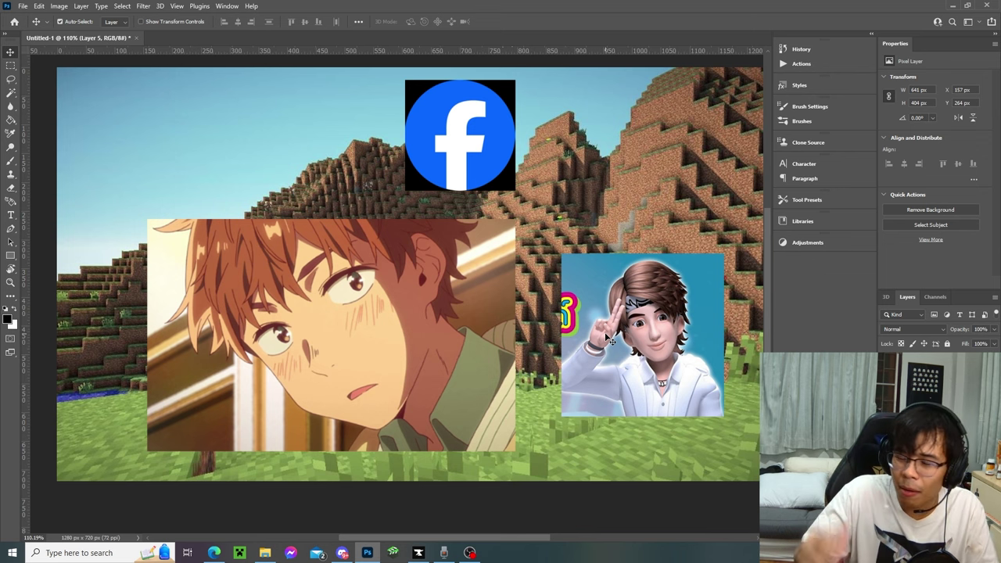
Slide the red-haired boy picture left to about X 61 px, Y 272 px and the white-suited character picture slightly left and down.
mouse_move(441, 333)
left_mouse_down()
mouse_move(441, 346)
mouse_move(441, 334)
left_mouse_up()
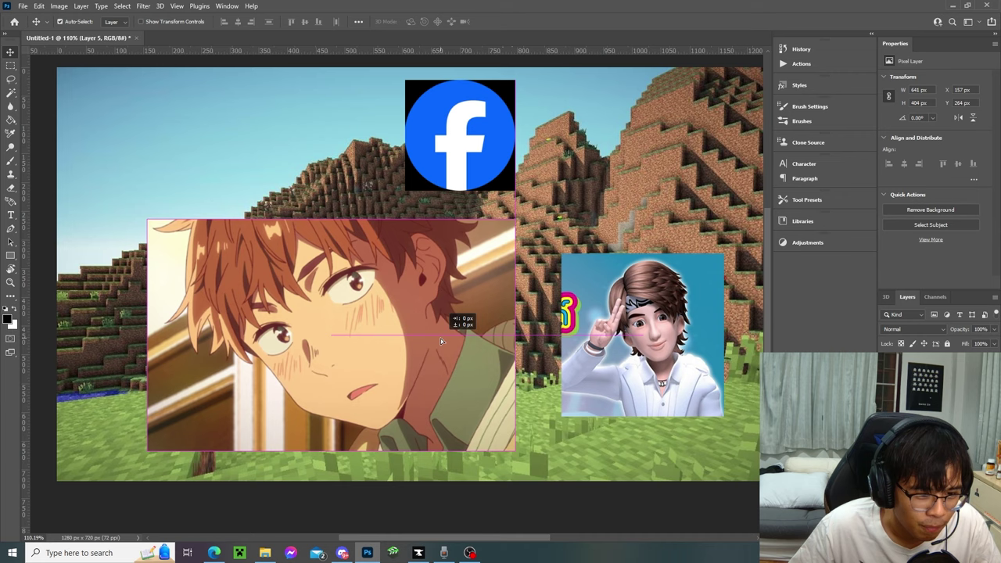
mouse_move(607, 336)
left_mouse_down()
mouse_move(583, 336)
mouse_move(592, 335)
left_mouse_up()
left_click_drag(403, 346, 396, 350)
left_click_drag(565, 328, 566, 336)
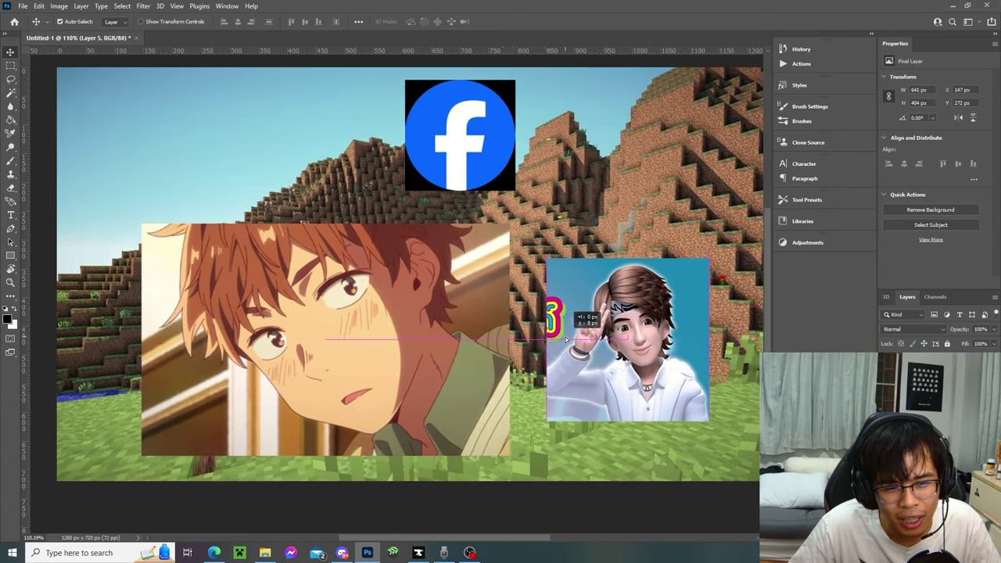
mouse_move(415, 349)
left_mouse_down()
mouse_move(399, 346)
mouse_move(406, 336)
mouse_move(417, 342)
mouse_move(396, 335)
mouse_move(398, 345)
left_mouse_up()
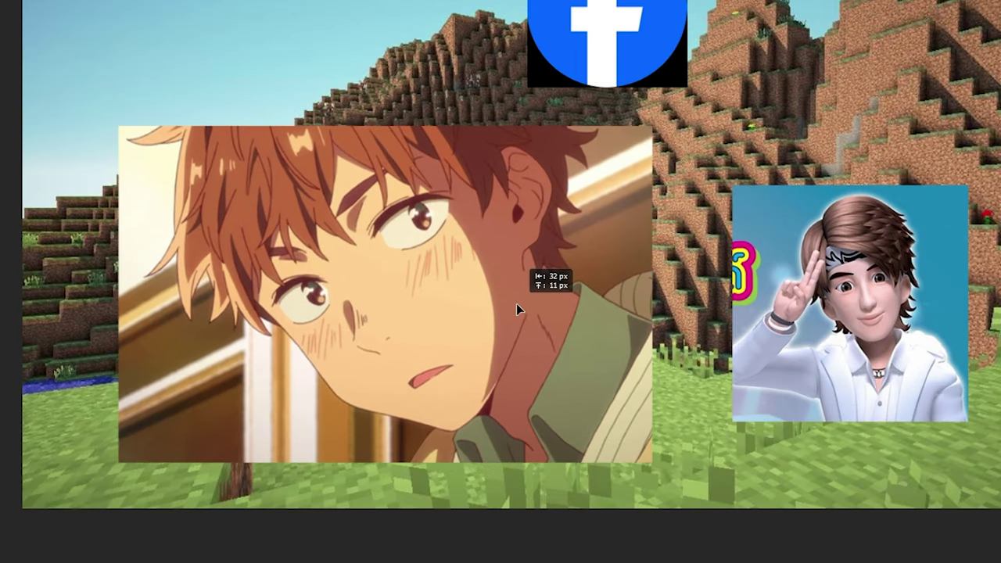
left_click_drag(516, 309, 470, 314)
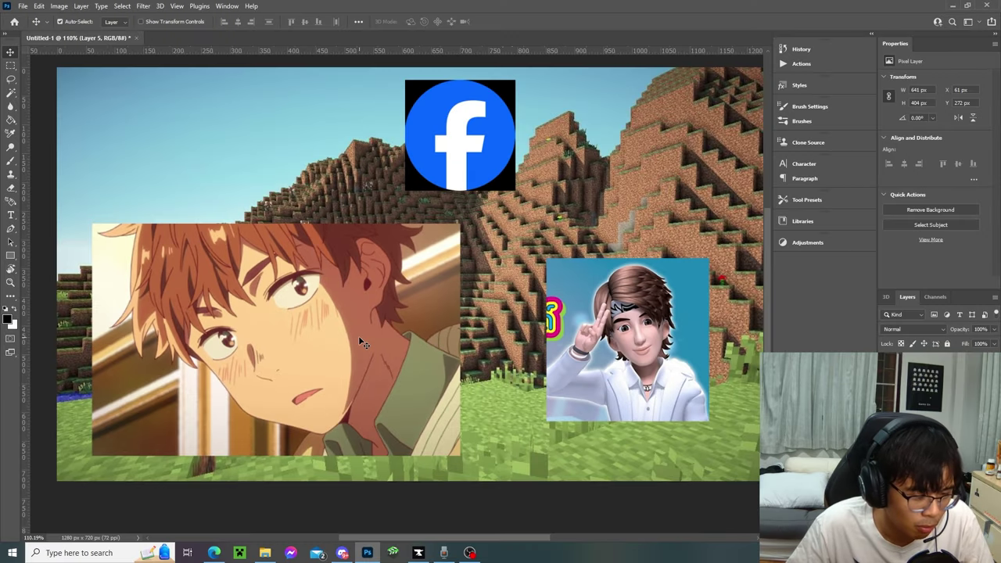
left_click_drag(652, 343, 657, 350)
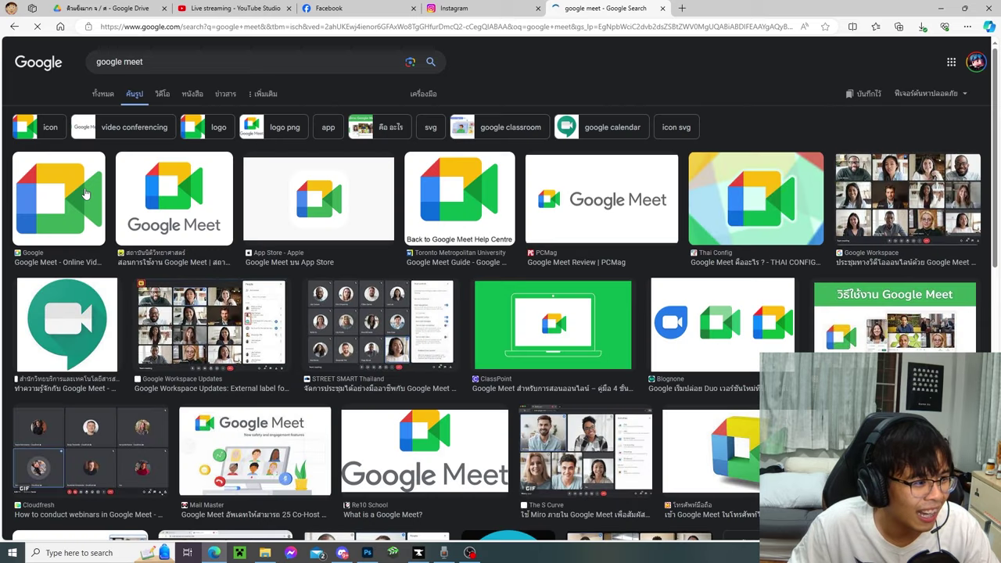
left_click(86, 194)
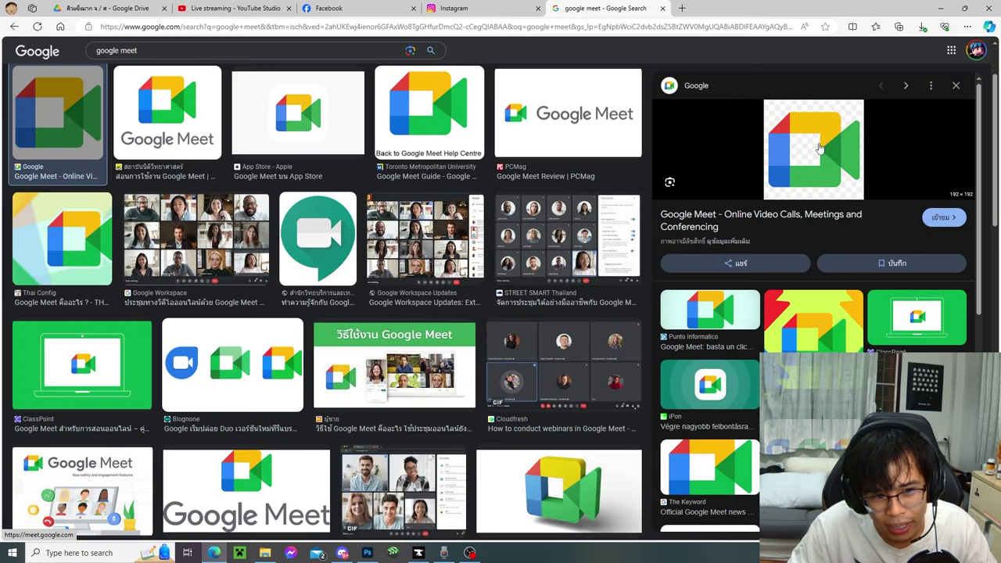
left_click(196, 237)
right_click(770, 200)
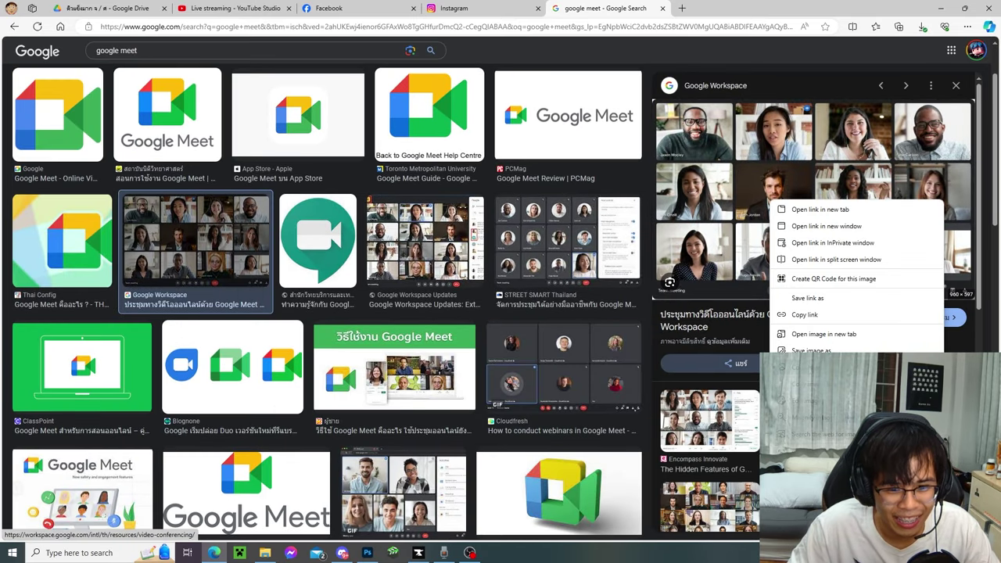
left_click(806, 369)
left_click(548, 385)
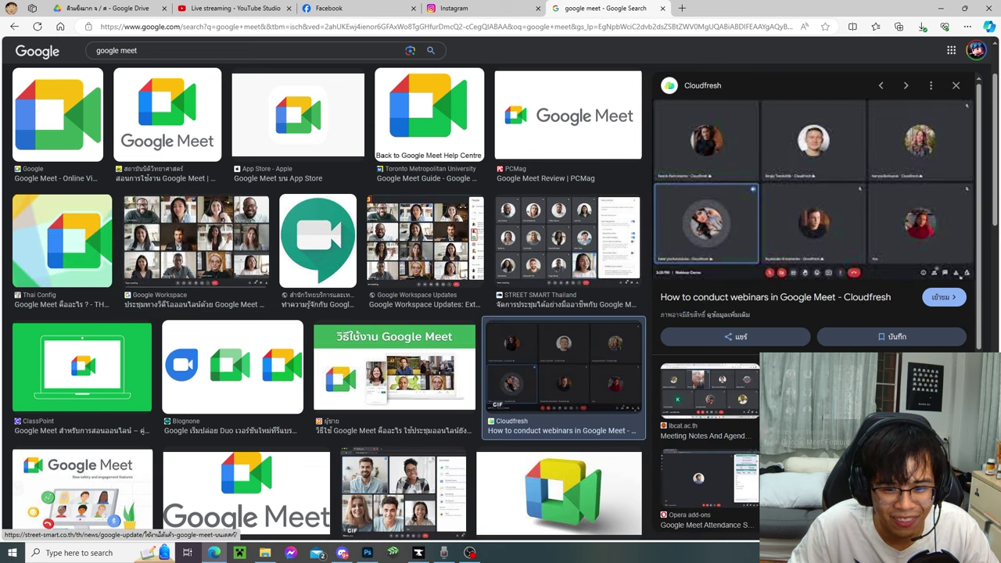
Copy the three-participant Google Meet screenshot from STREET SMART Thailand and paste it into the Photoshop document.
left_click(860, 395)
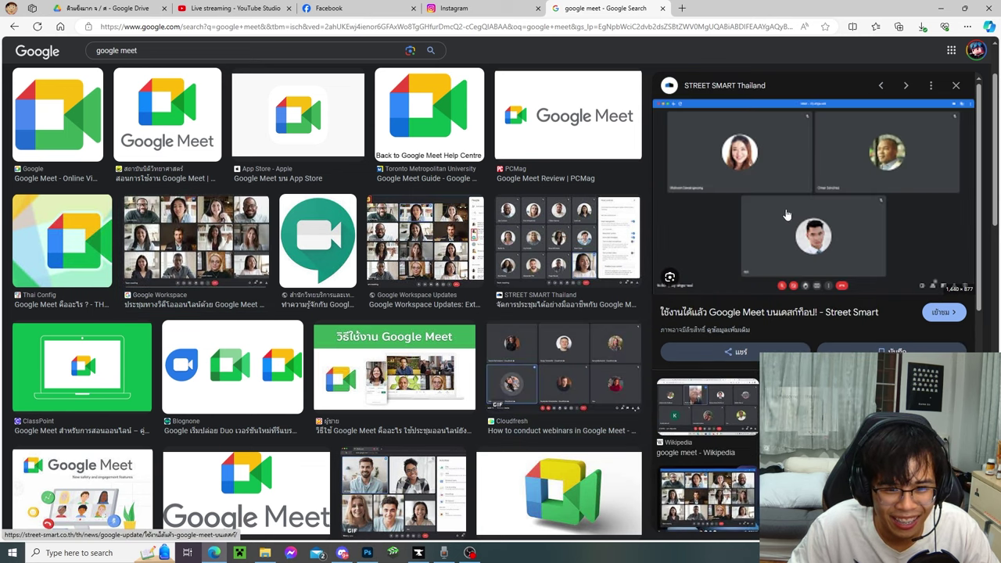
right_click(851, 215)
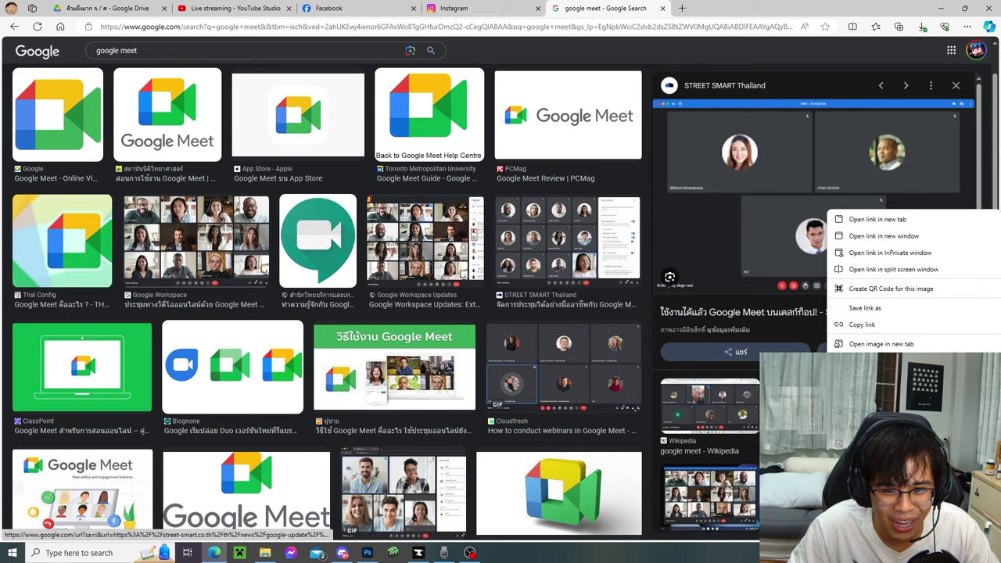
left_click(367, 554)
key("ctrl+v")
Resize the pasted Google Meet screenshot and position it over the red-haired boy picture, just below the Facebook logo.
key("ctrl+t")
left_click_drag(495, 325, 758, 482)
left_click_drag(618, 379, 485, 329)
key("Return")
left_click_drag(491, 132, 635, 147)
key("ctrl+z")
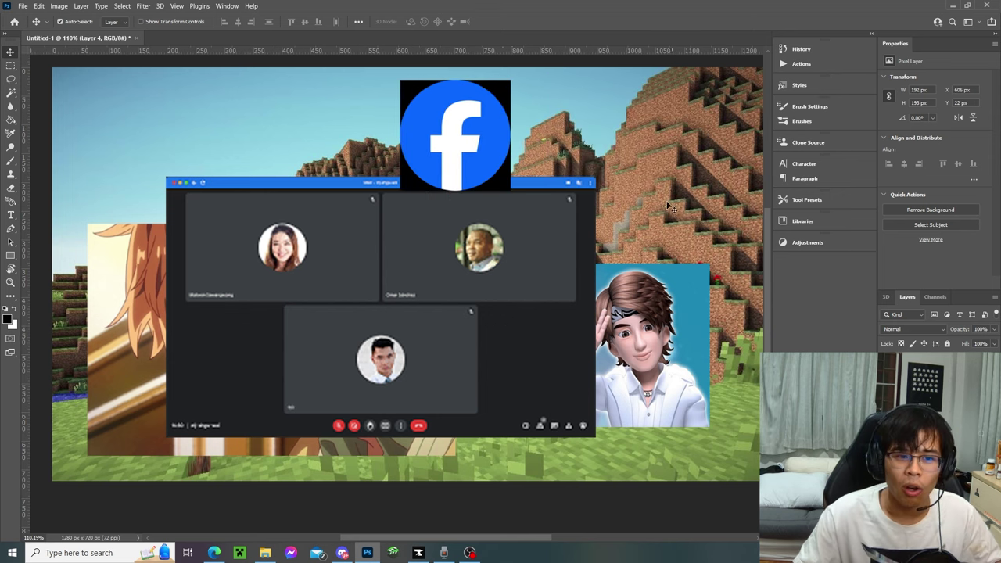
left_click_drag(447, 256, 375, 259)
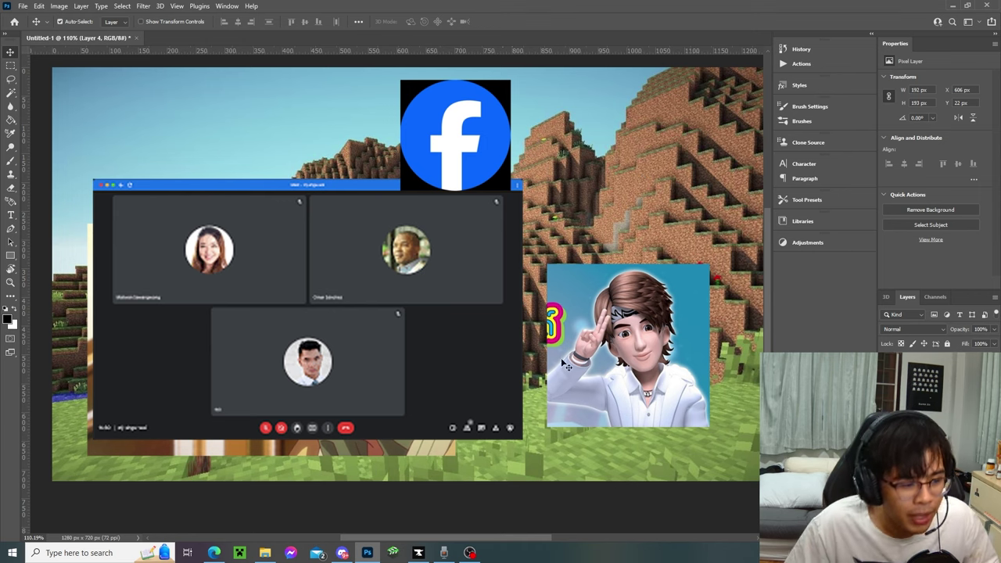
Bring the red-haired boy picture to the front, shrink it to about 37% and place it over the meeting screenshot's lower right corner.
left_click_drag(449, 447, 778, 419)
key("ctrl+shift+]")
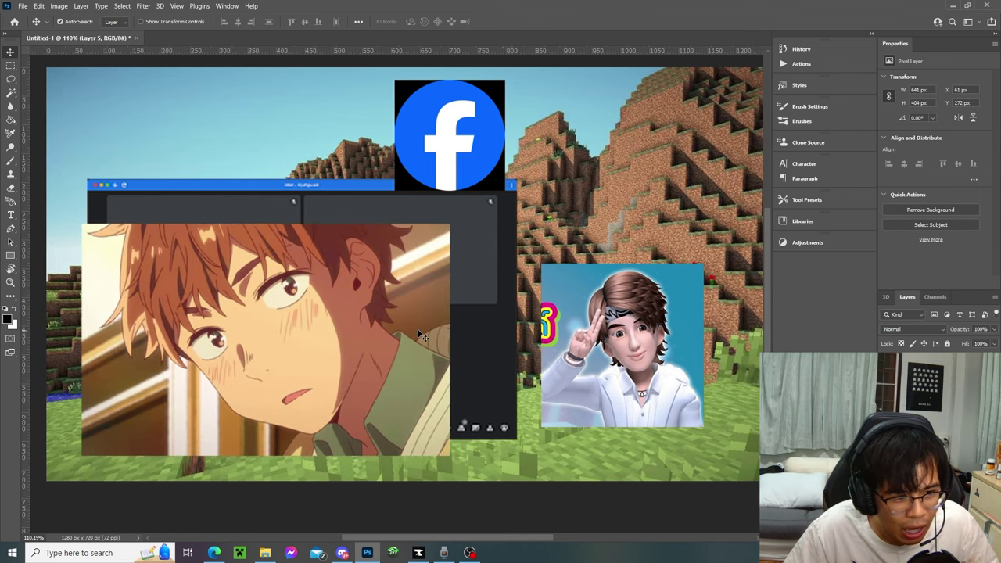
left_click_drag(312, 317, 588, 330)
key("ctrl+t")
left_click_drag(726, 232, 485, 365)
left_click_drag(430, 391, 487, 331)
key("Return")
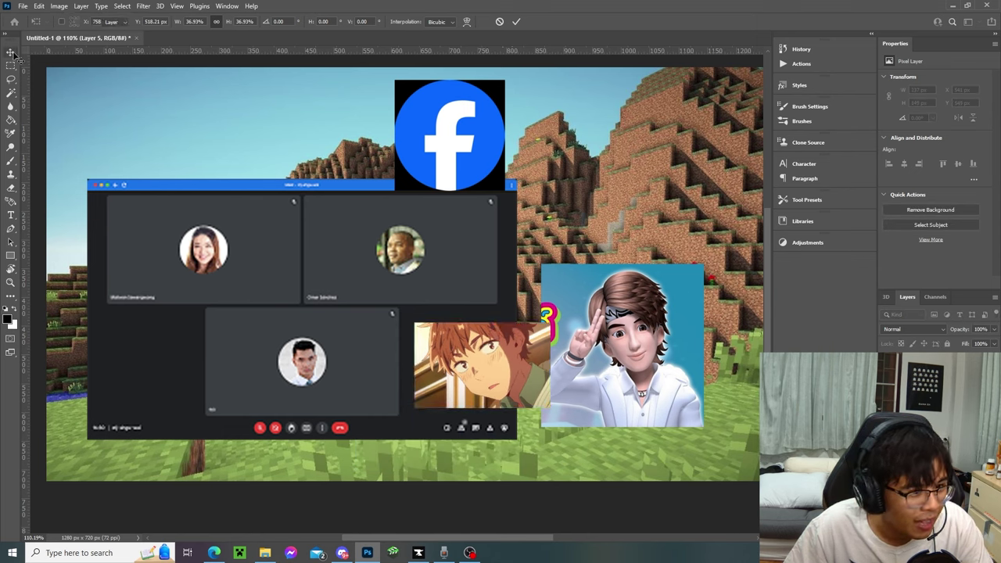
Move the white-suited character picture up to X 930 px, Y 119 px and shift the red-haired boy picture right to X 693 px, Y 447 px.
left_click_drag(610, 337, 651, 208)
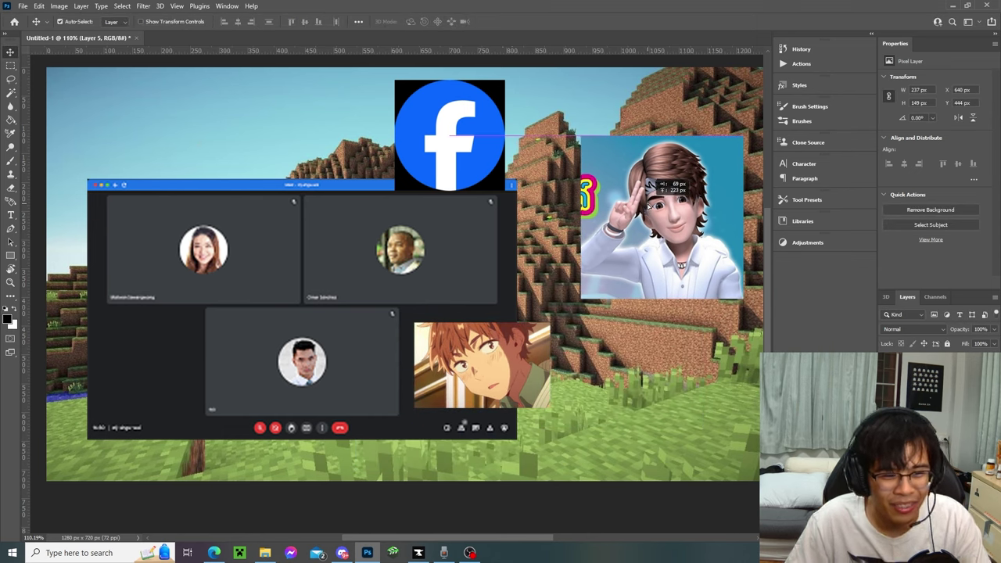
left_click(654, 210)
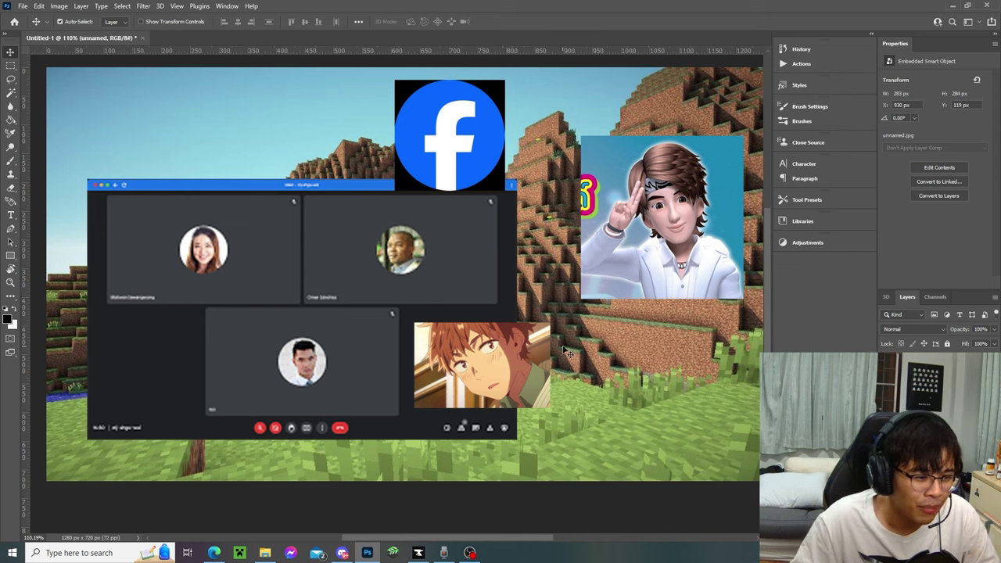
left_click(478, 372)
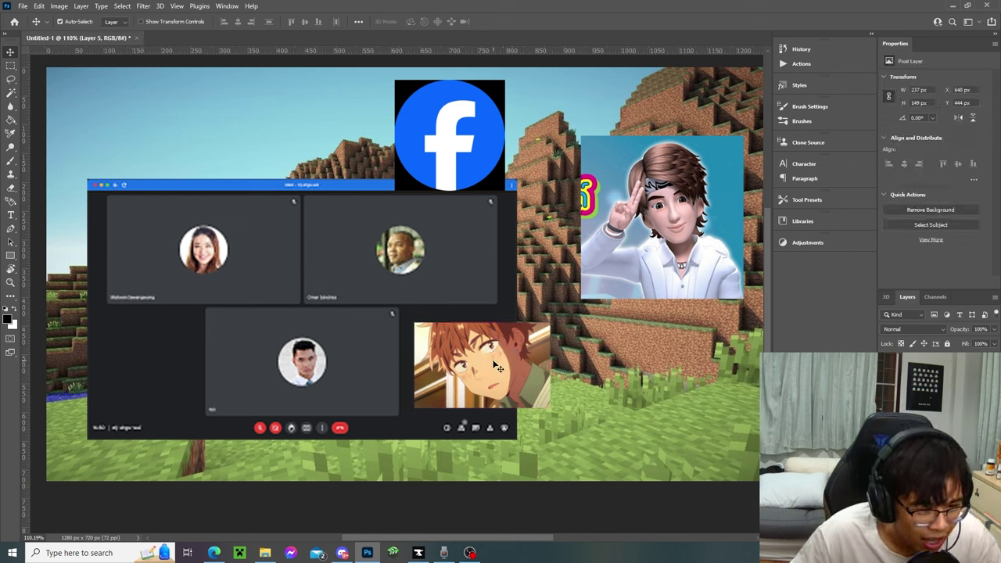
left_click_drag(496, 367, 504, 362)
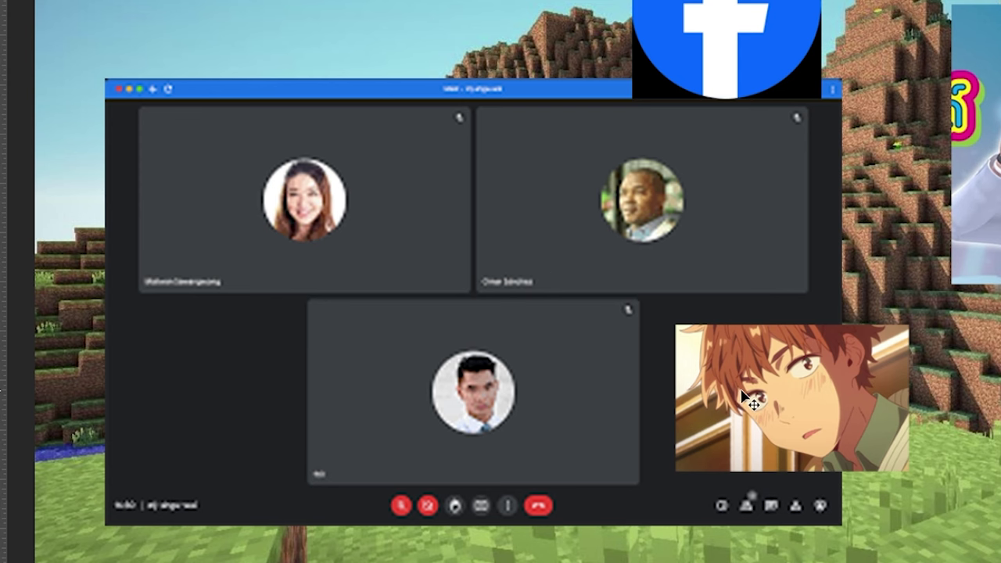
left_click_drag(741, 391, 752, 391)
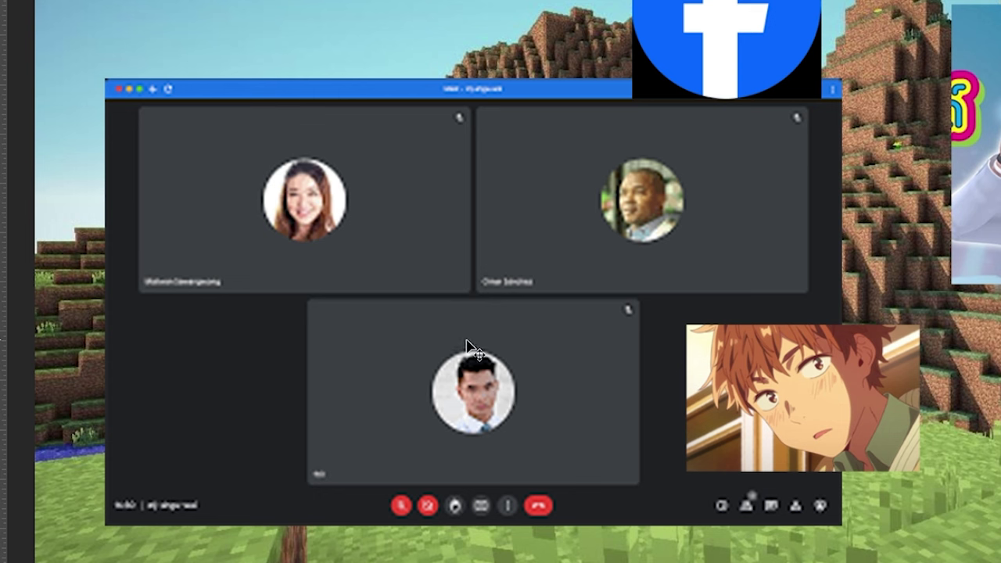
left_click(801, 386)
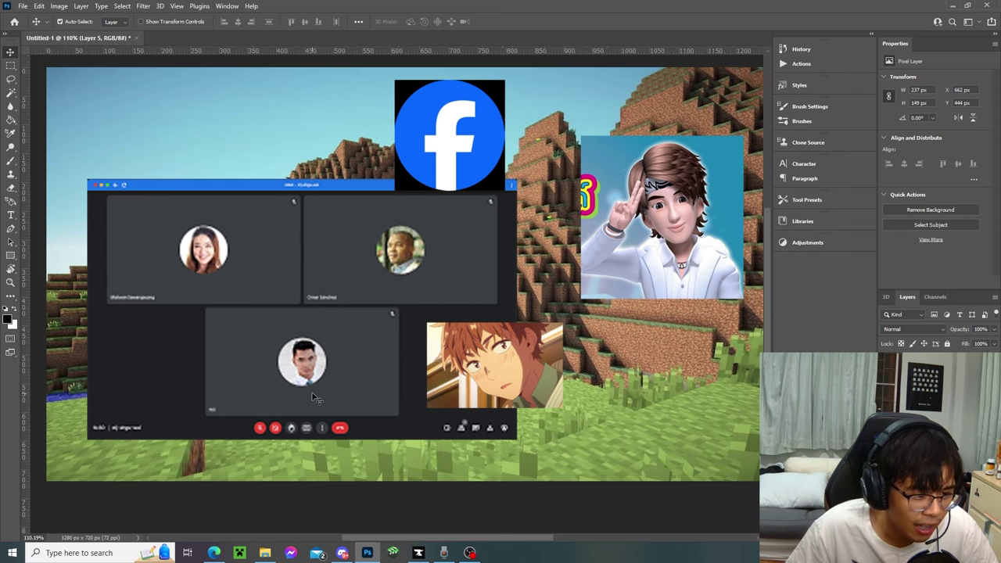
key("Right")
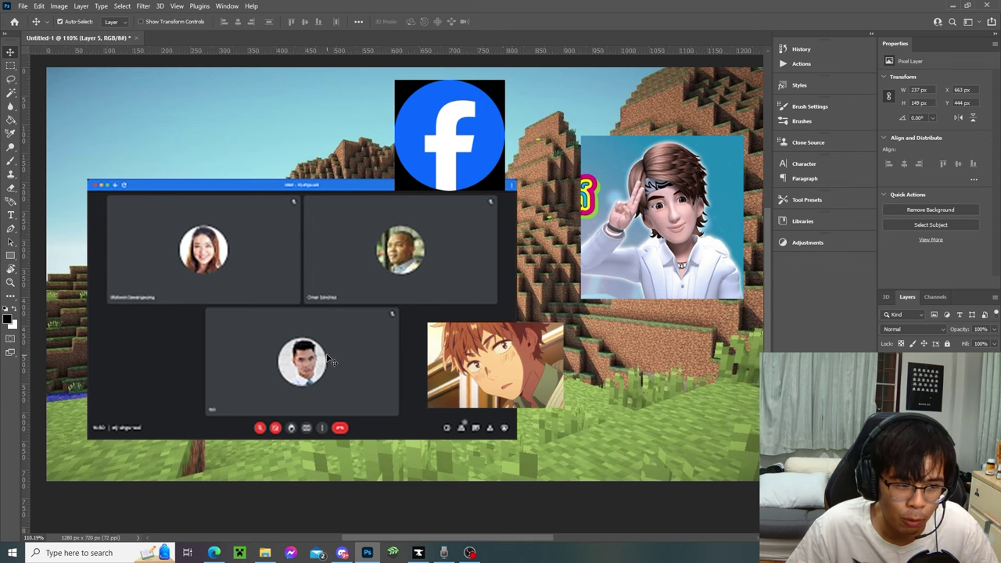
mouse_move(467, 371)
left_mouse_down()
mouse_move(476, 364)
mouse_move(465, 374)
left_mouse_up()
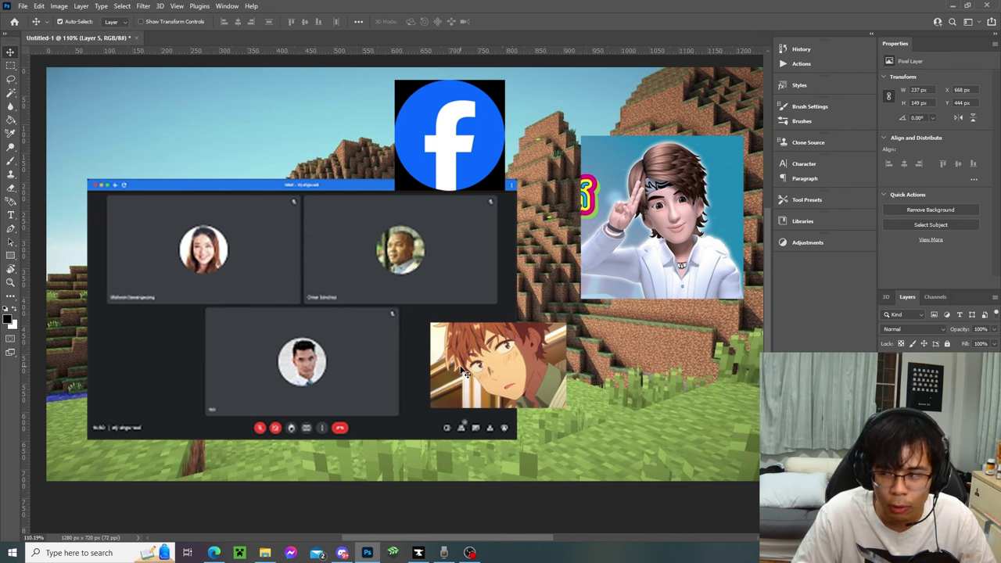
mouse_move(467, 367)
left_mouse_down()
mouse_move(491, 368)
mouse_move(465, 368)
left_mouse_up()
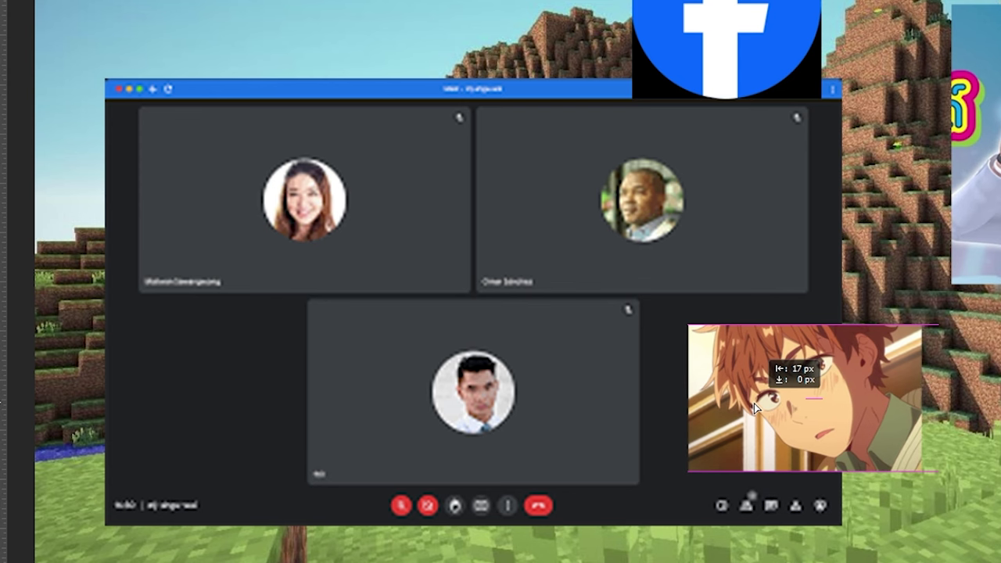
left_click_drag(754, 403, 755, 403)
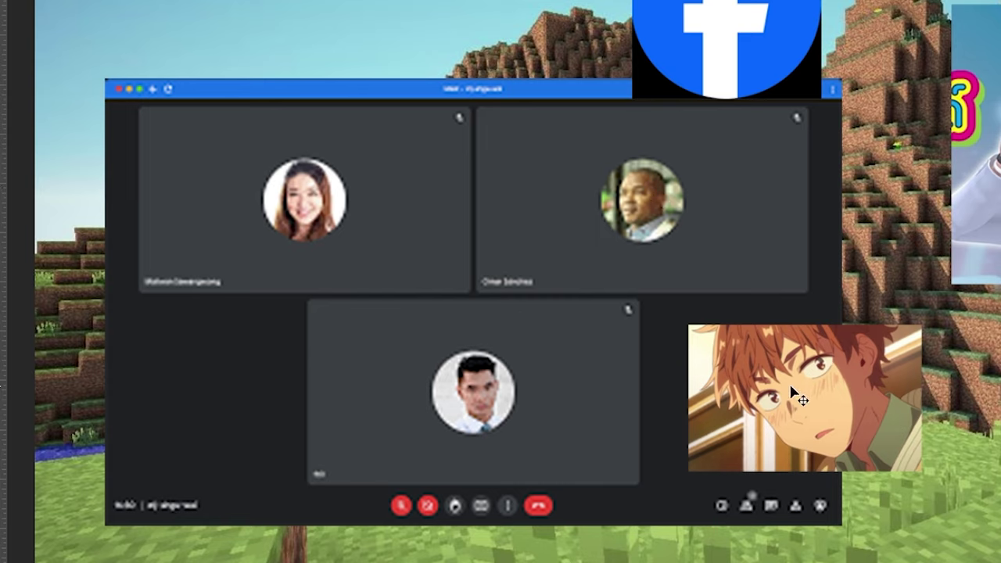
left_click_drag(792, 419, 833, 413)
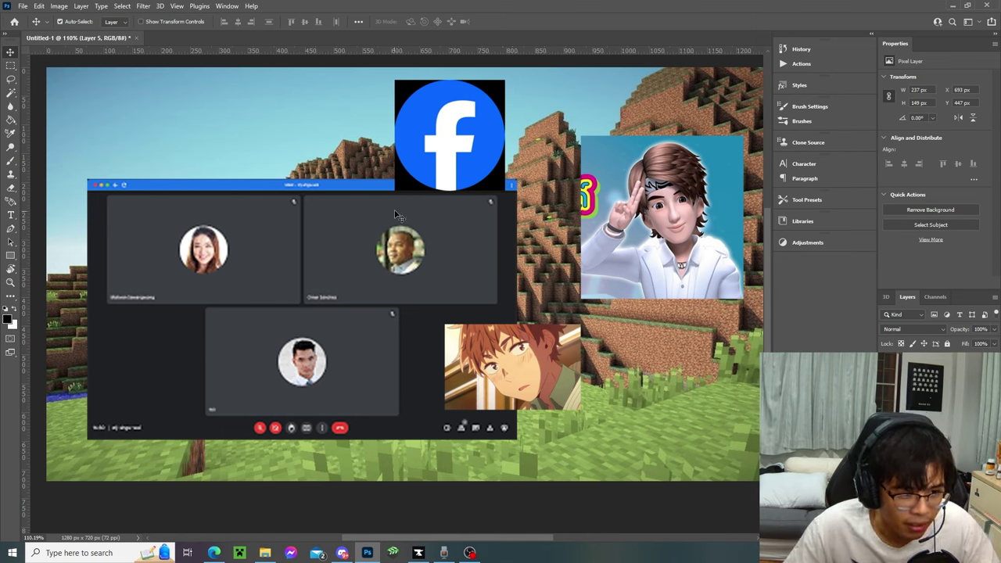
Rearrange the meeting screenshot to X 39 px, Y 215 px and the red-haired boy to X 640 px, Y 465 px, with the Facebook logo further up-right.
left_click_drag(364, 261, 350, 268)
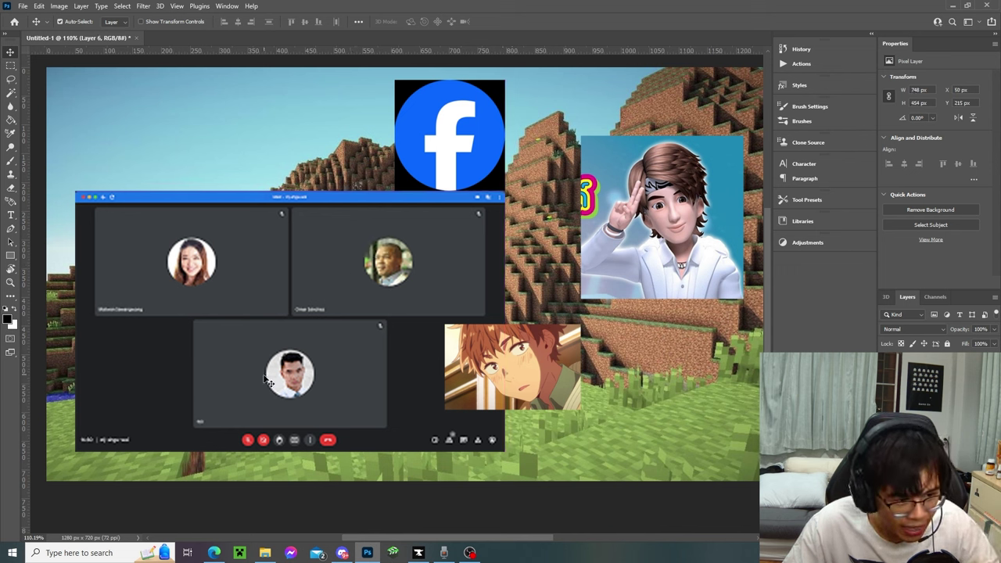
left_click(290, 398)
left_click_drag(470, 368, 462, 378)
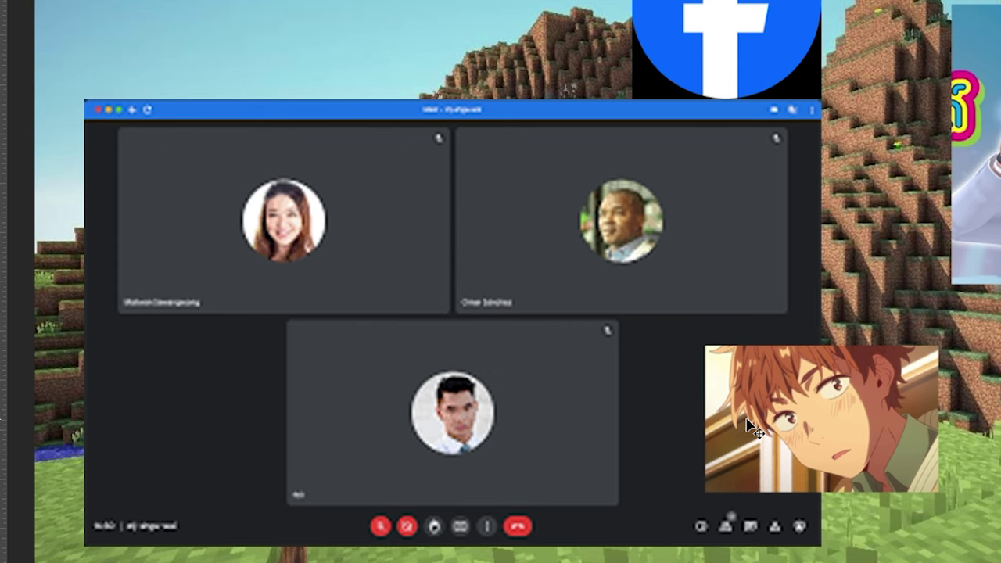
left_click_drag(881, 423, 829, 421)
left_click_drag(525, 392, 514, 391)
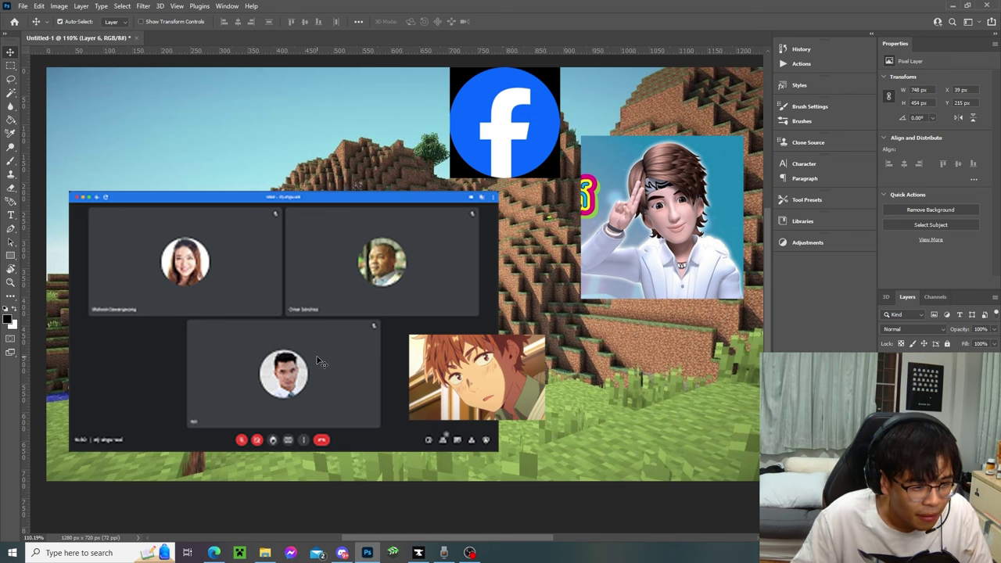
left_click_drag(467, 382, 473, 383)
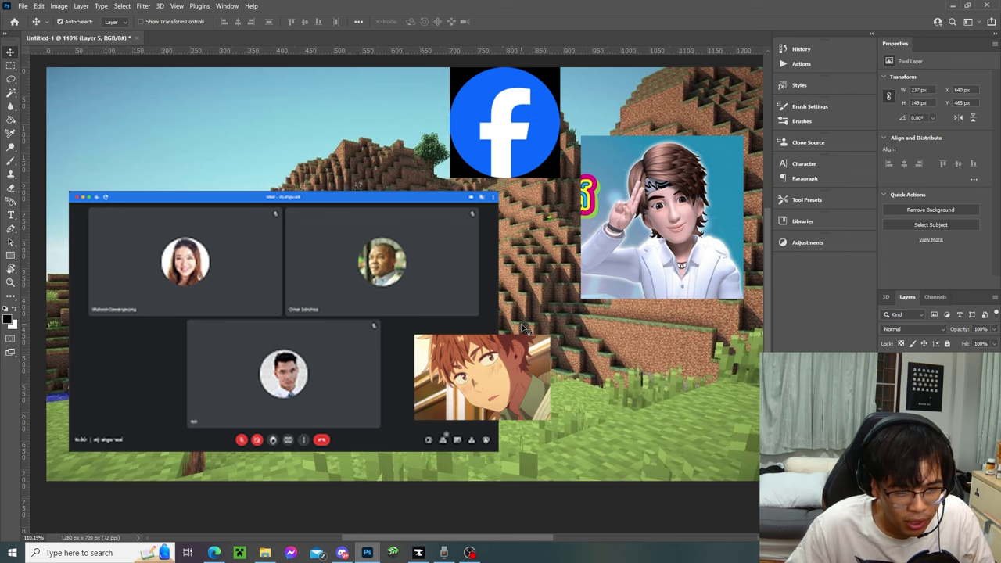
left_click_drag(500, 362, 500, 361)
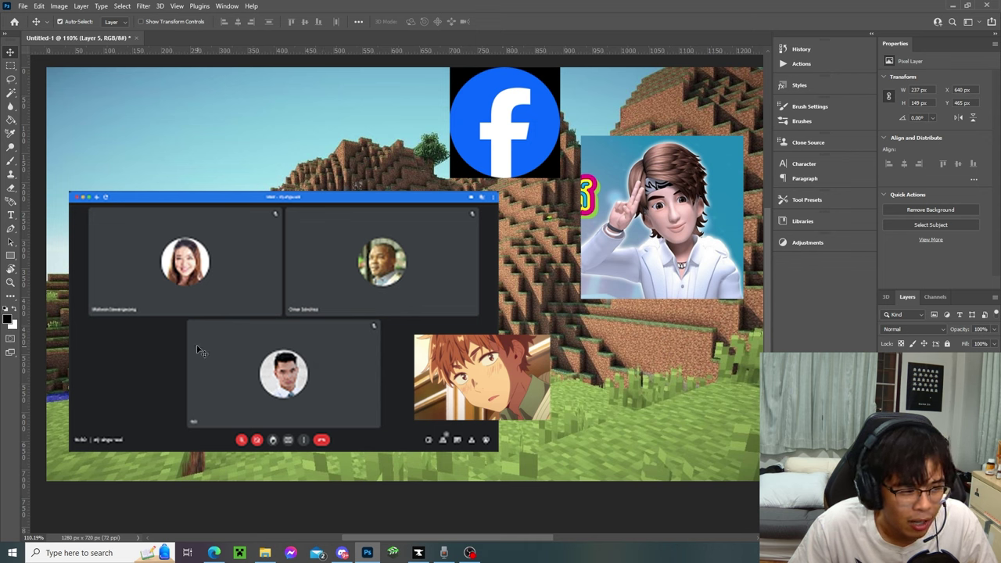
Shrink the white-suited character picture to about 17.37% and place it over the meeting screenshot's lower left corner.
left_click_drag(674, 240, 186, 362)
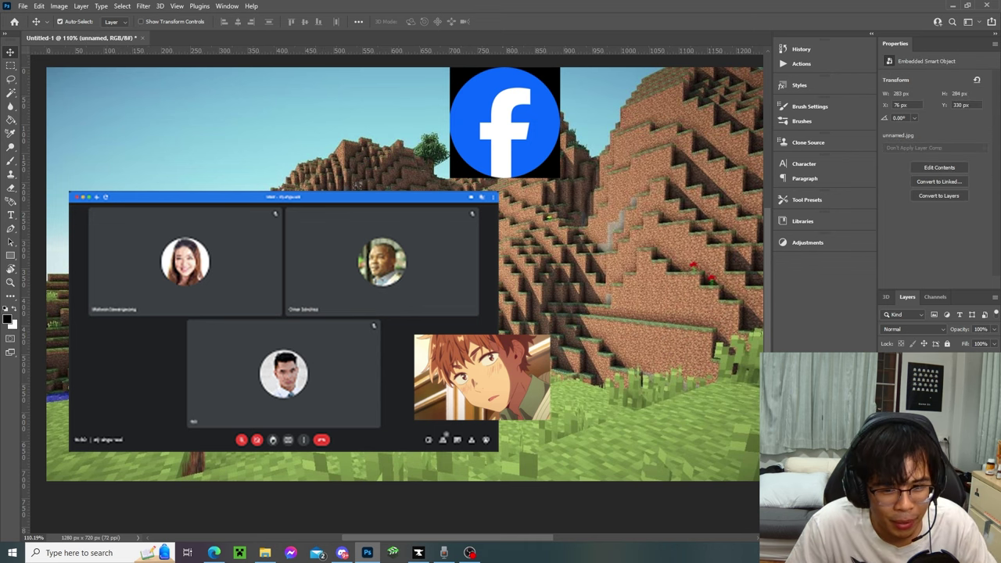
left_click_drag(185, 308, 136, 379)
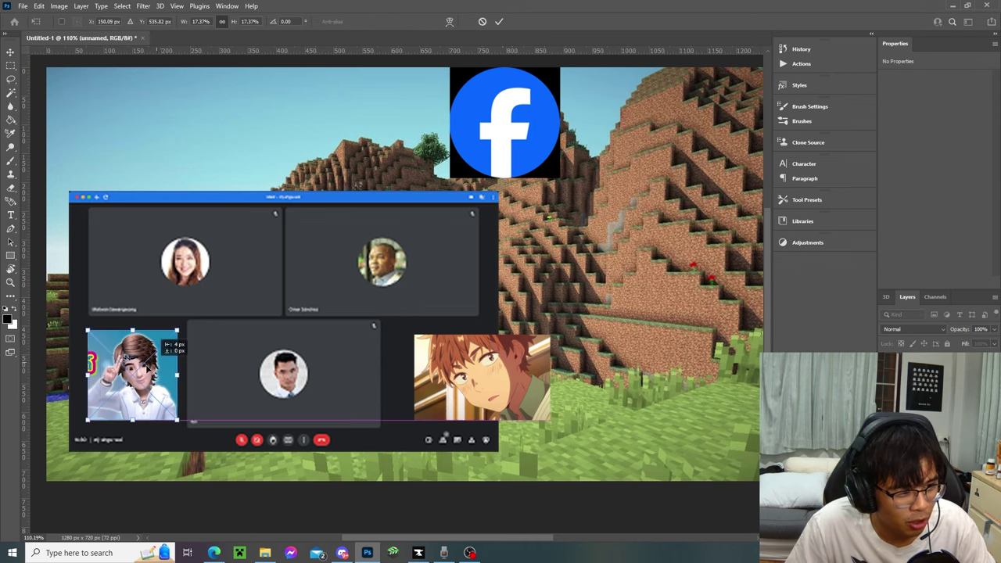
key("Return")
left_click_drag(247, 331, 203, 309)
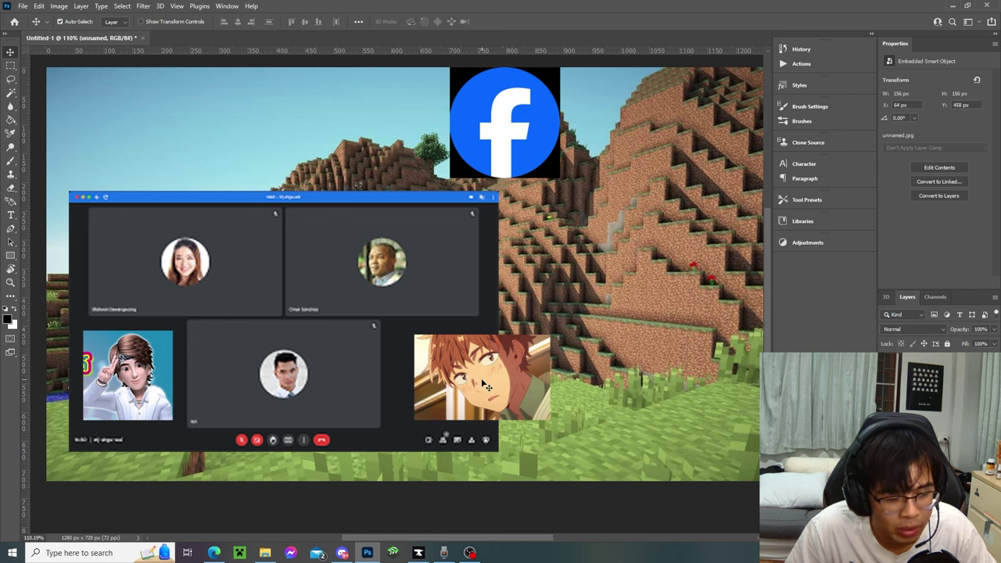
Shift the meeting screenshot right to X 64 px, Y 215 px and adjust the two character pictures over its lower corners.
left_click_drag(485, 386, 473, 373)
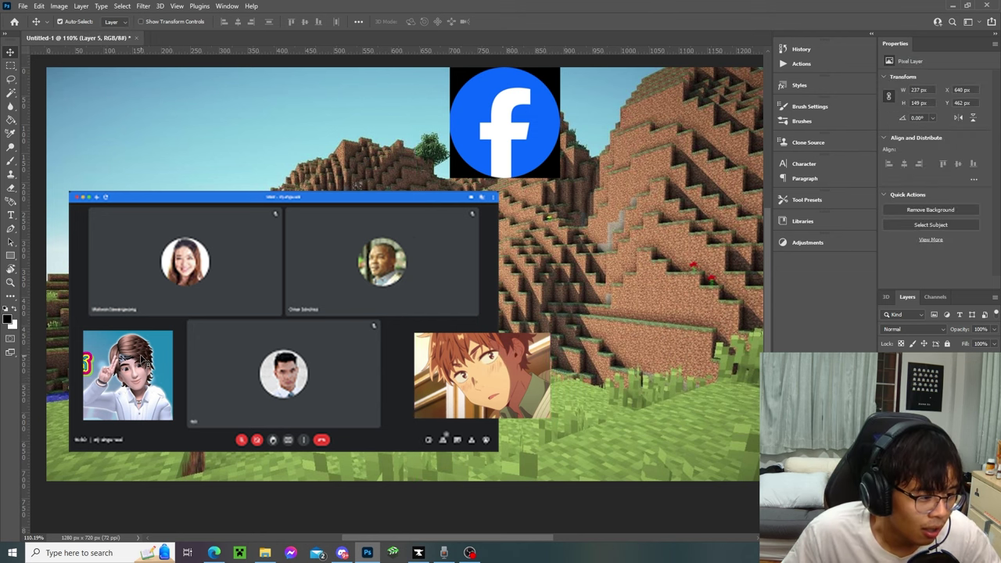
left_click_drag(475, 305, 489, 305)
left_click_drag(153, 363, 162, 365)
left_click_drag(463, 368, 459, 366)
left_click(373, 337)
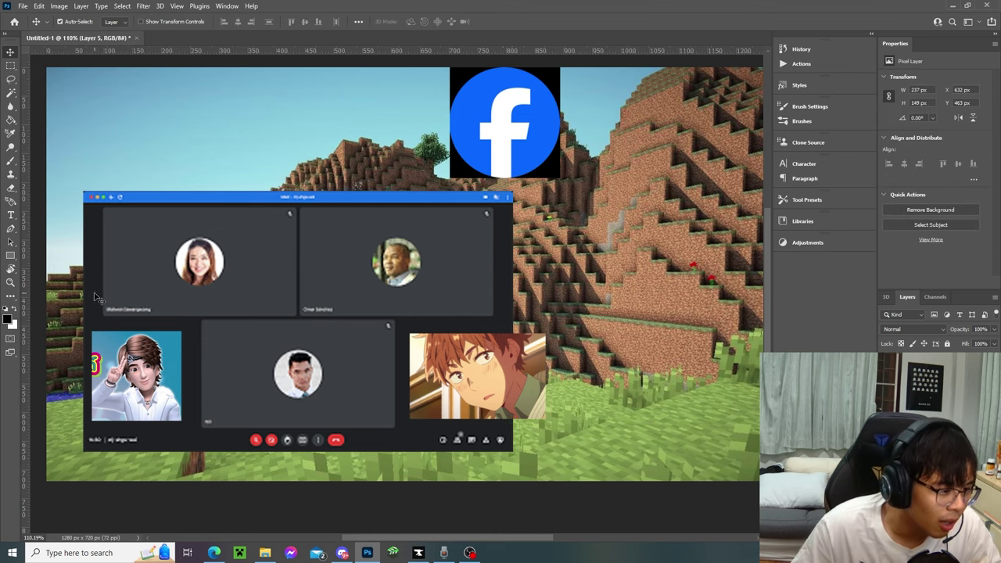
left_click_drag(131, 362, 134, 362)
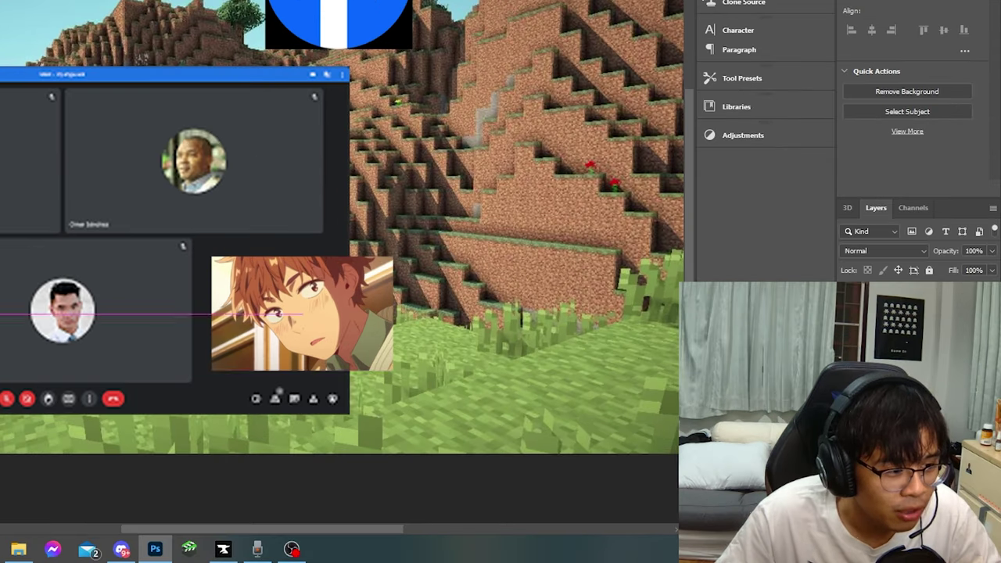
Clear both character pictures off the Google Meet screenshot and delete the screenshot from the document.
left_click(502, 357)
left_click_drag(333, 289, 712, 254)
left_click_drag(622, 289, 696, 321)
left_click_drag(243, 529, 177, 526)
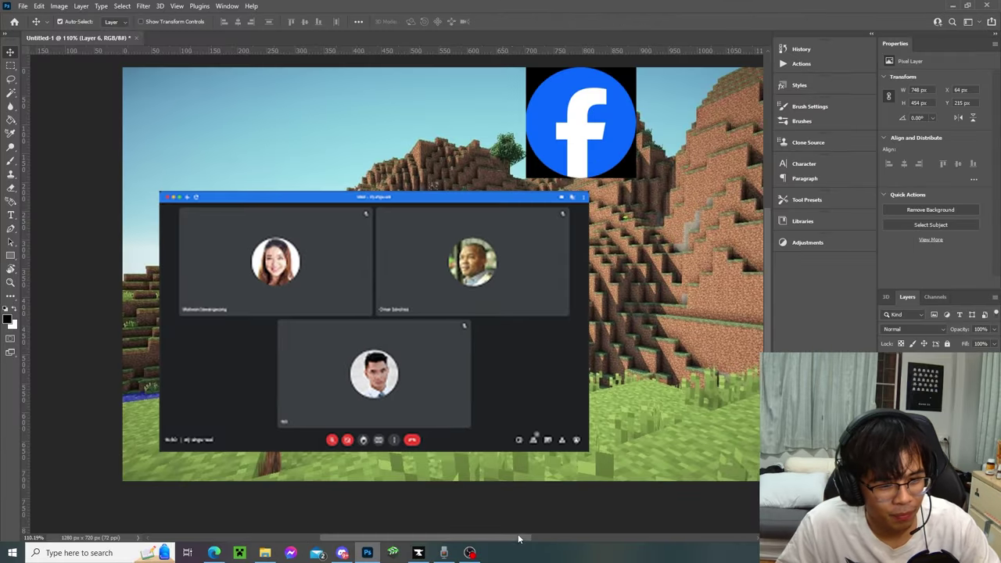
mouse_move(519, 538)
left_mouse_down()
mouse_move(568, 538)
mouse_move(533, 538)
left_mouse_up()
left_click_drag(386, 273, 362, 286)
key("Delete")
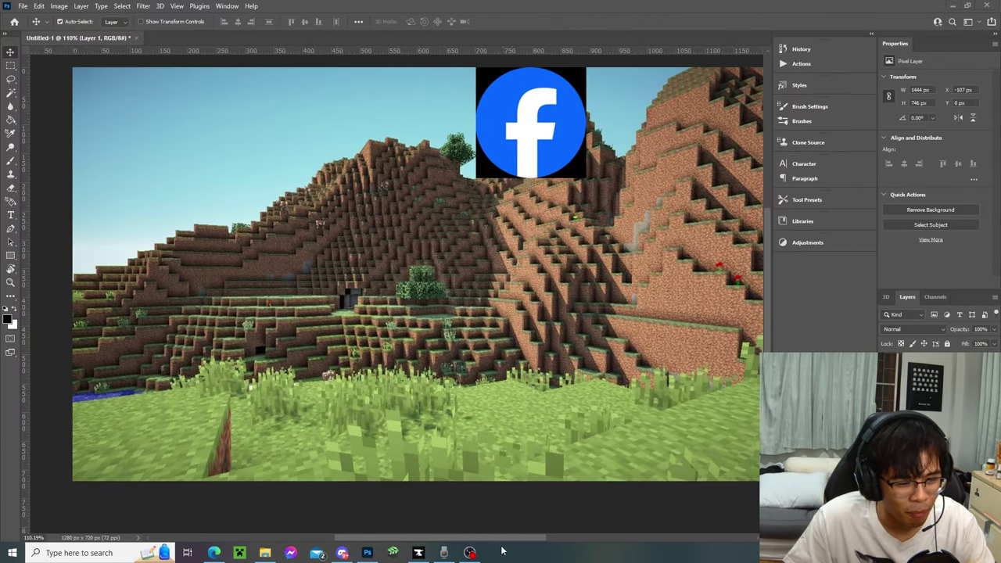
Enlarge the red-haired boy picture to about 619 × 389 px and place it below the Facebook logo at about X 414 px, Y 276 px.
left_click_drag(494, 543, 517, 539)
key("ctrl+t")
left_click_drag(755, 381, 284, 286)
left_click_drag(407, 261, 628, 123)
left_click_drag(509, 219, 456, 333)
left_click(10, 51)
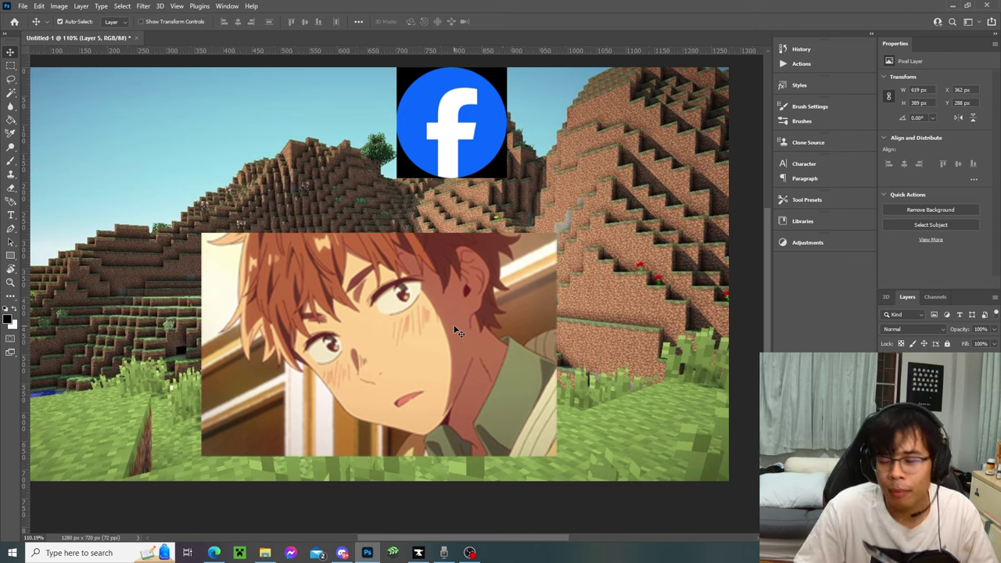
left_click_drag(475, 326, 502, 336)
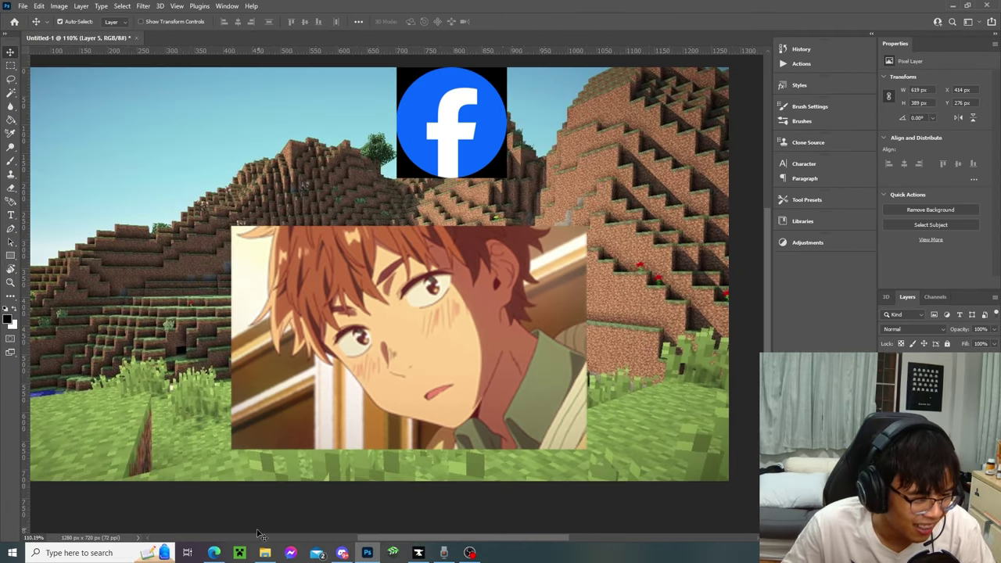
Switch to the Edge browser and search Google Images for "หนาจุ่มหมอน".
left_click(214, 553)
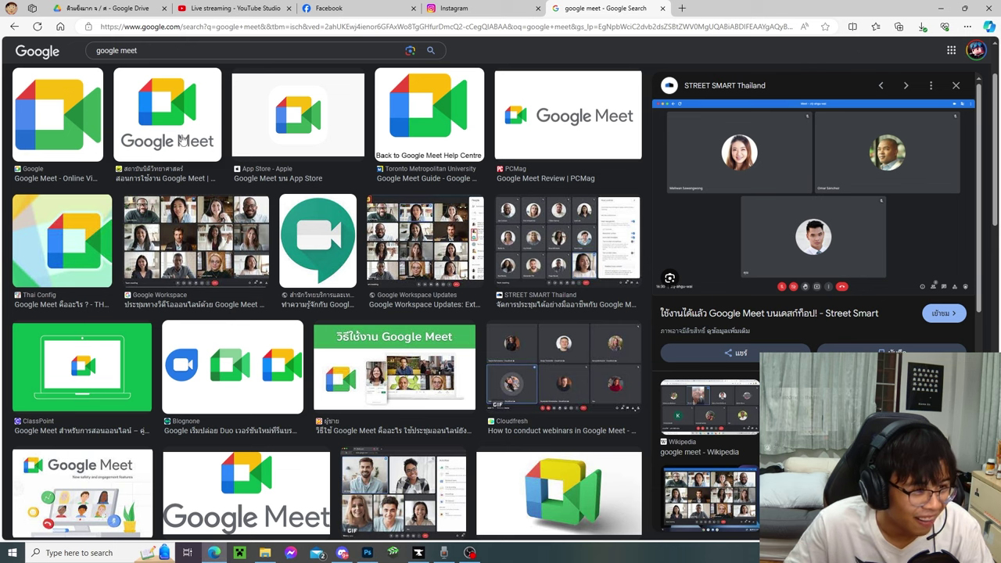
left_click(186, 55)
key("ctrl+a")
type("a")
key("BackSpace")
type("ฟนาจุ่มหมอน")
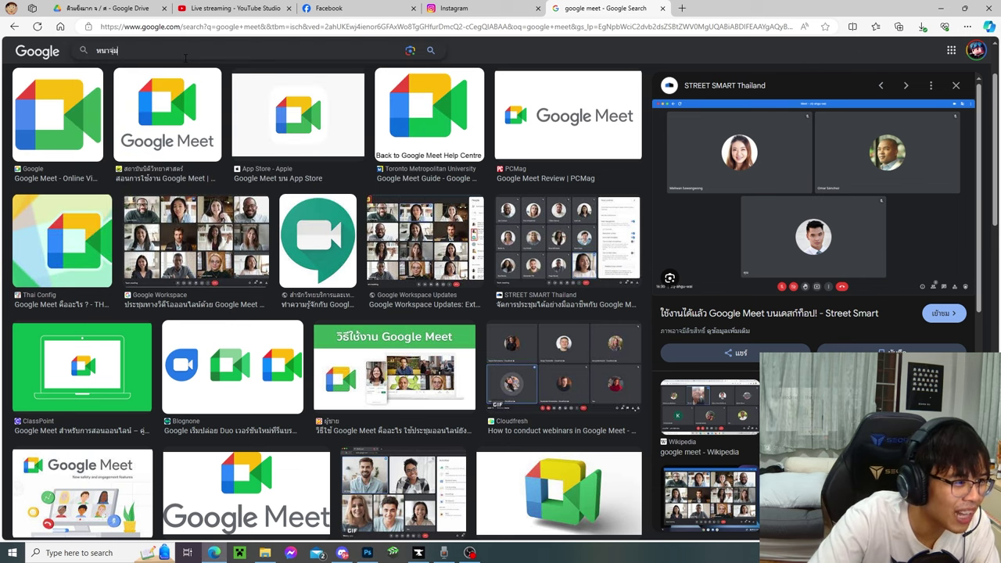
key("Return")
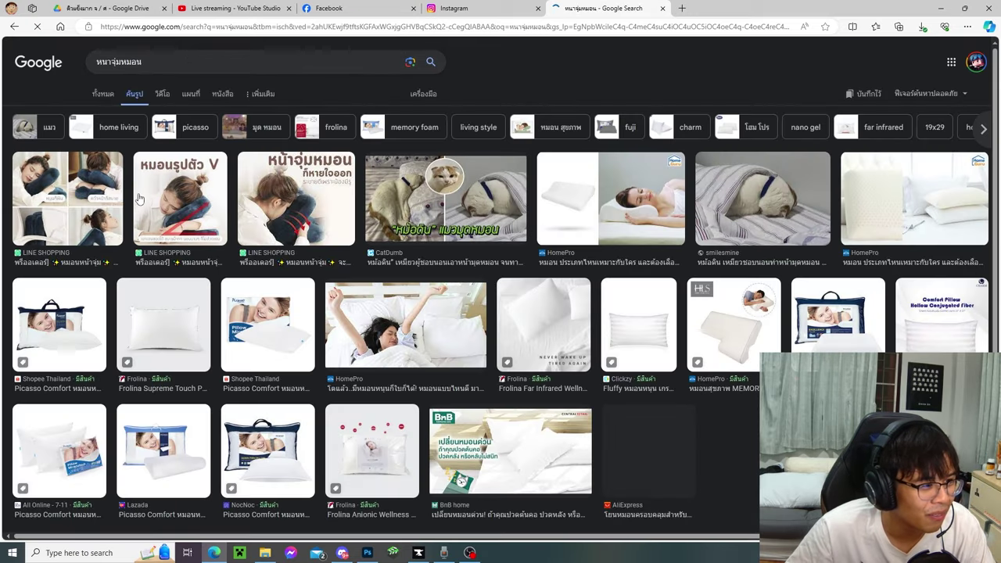